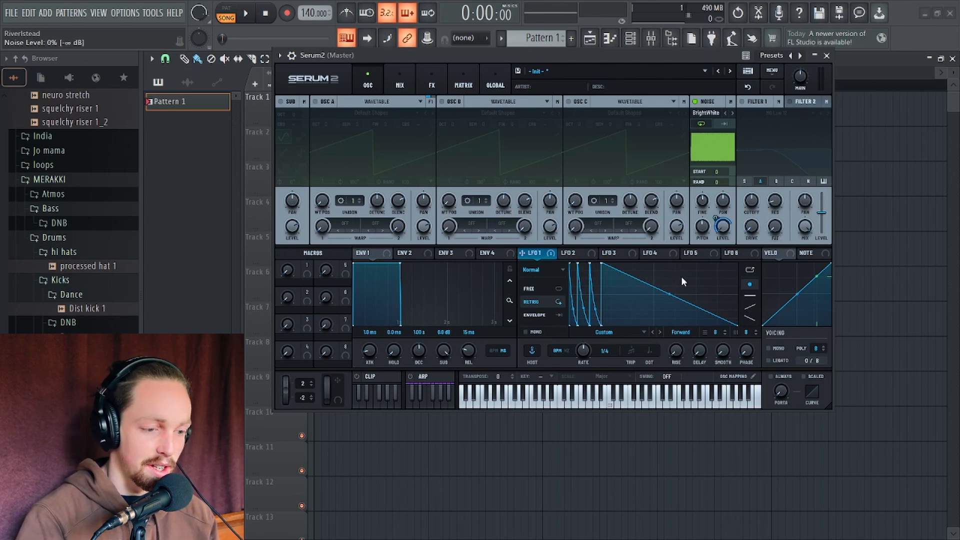
# Audition a note, switch LFO 1 into envelope mode and set its rate to free-running Hz
pyautogui.press('v')
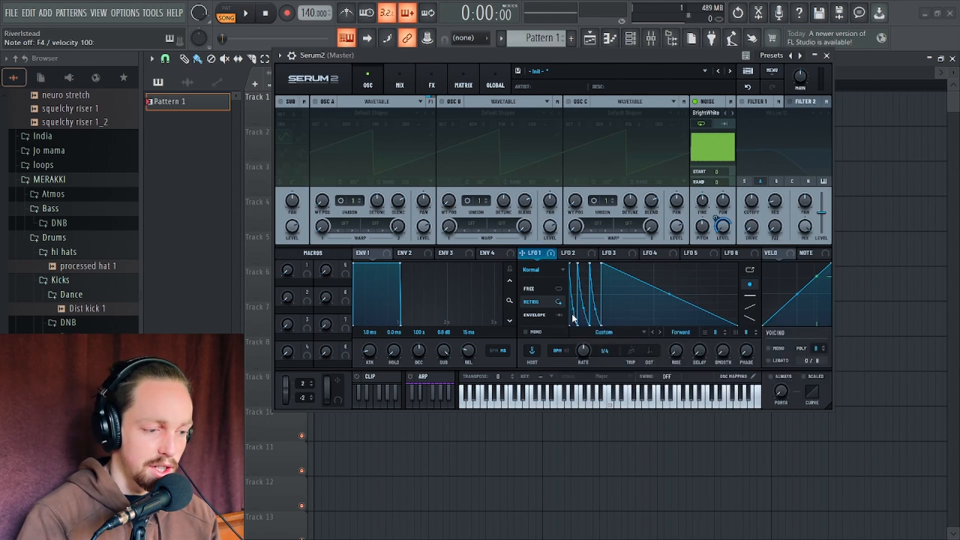
pyautogui.click(545, 314)
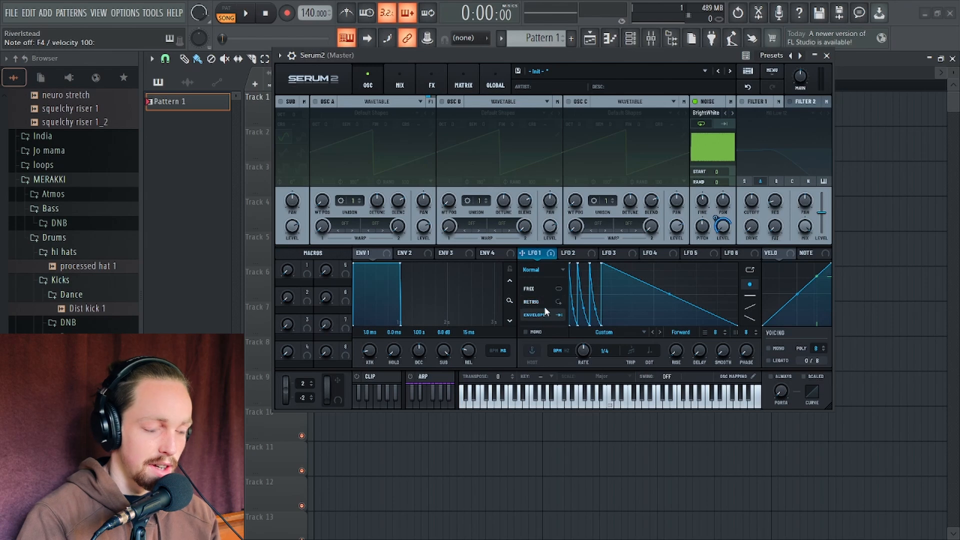
pyautogui.click(563, 353)
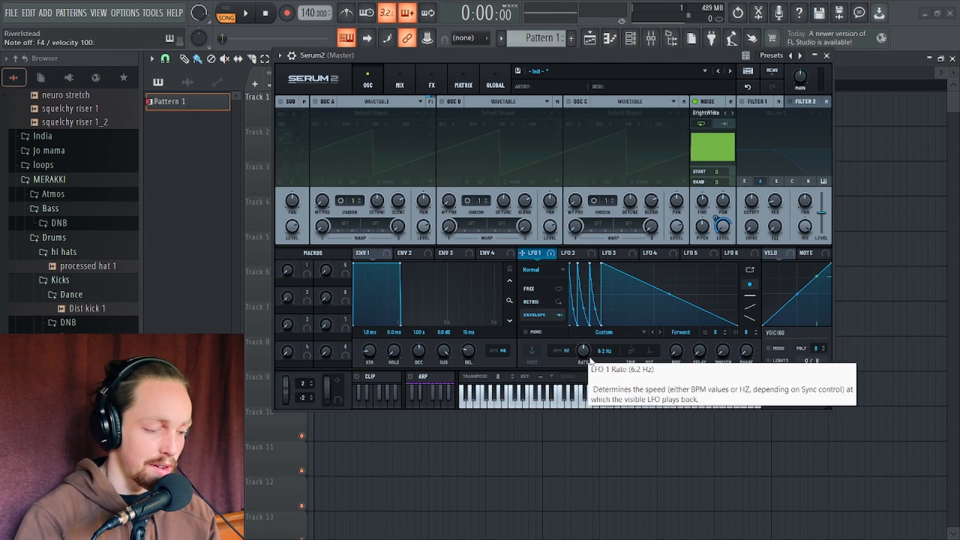
# Set LFO 1's rate to 8.2 Hz while auditioning notes
pyautogui.press('v')
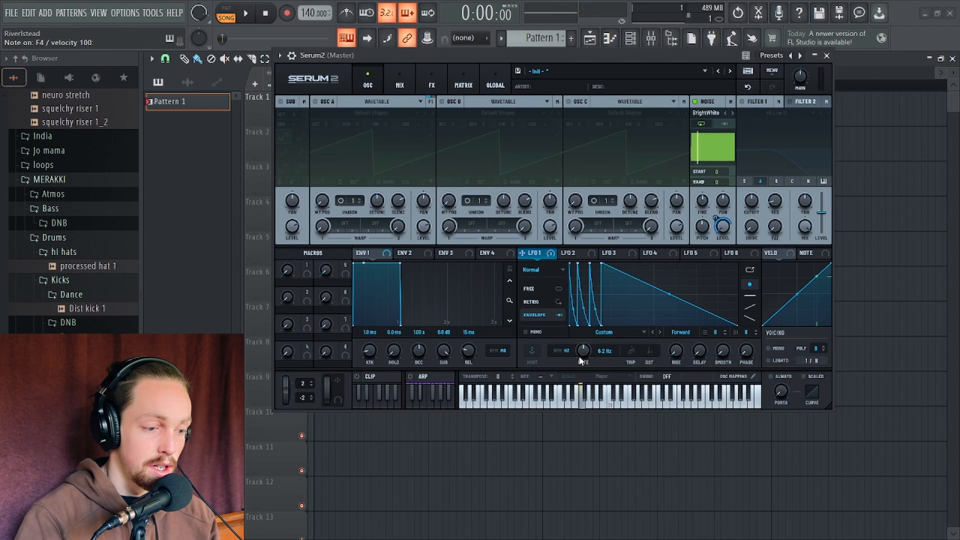
pyautogui.press('v')
pyautogui.moveTo(584, 356)
pyautogui.mouseDown()
pyautogui.moveTo(581, 365)
pyautogui.moveTo(585, 347)
pyautogui.mouseUp()
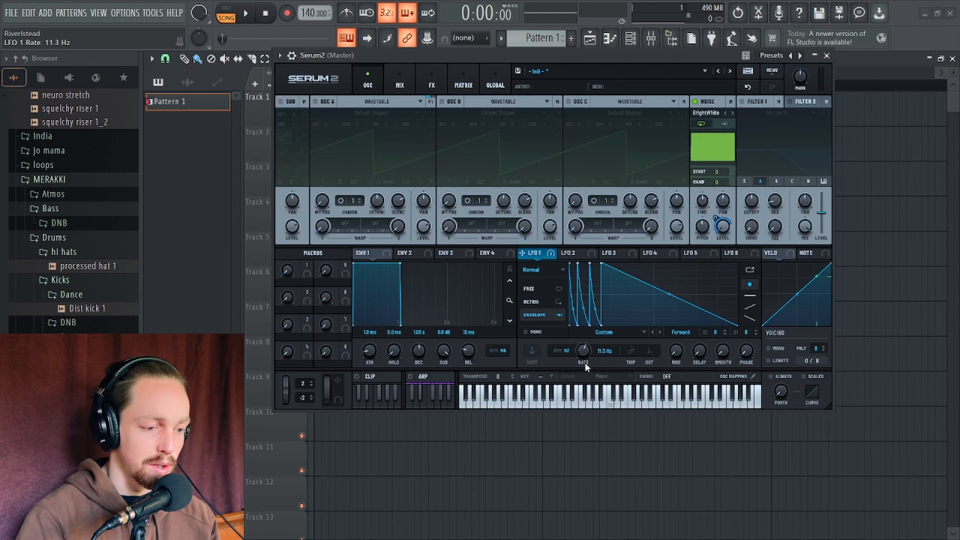
pyautogui.moveTo(586, 363)
pyautogui.mouseDown()
pyautogui.moveTo(584, 341)
pyautogui.moveTo(583, 362)
pyautogui.mouseUp()
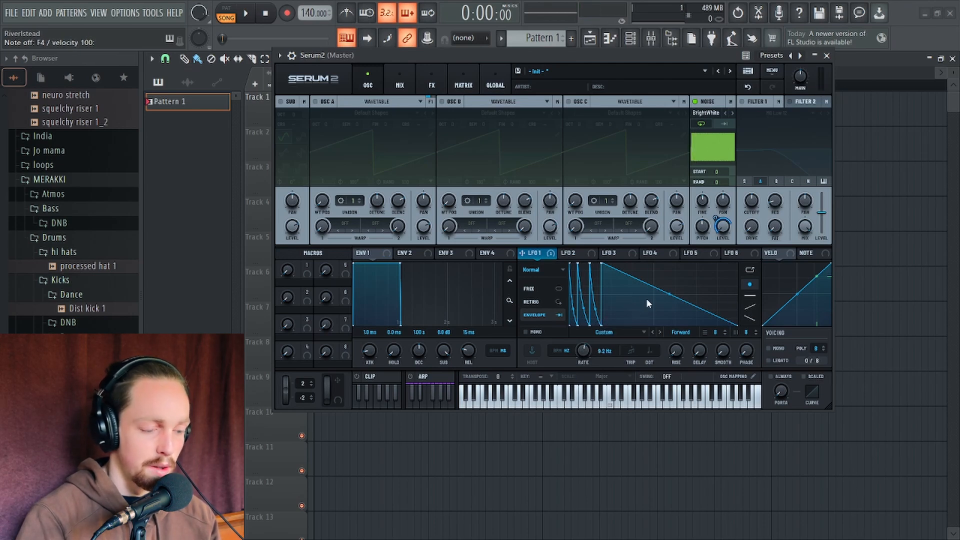
# Reshape the LFO 1 curve by moving its peak points and bending, then resetting, the long decay segment
pyautogui.moveTo(670, 295); pyautogui.dragTo(672, 304)
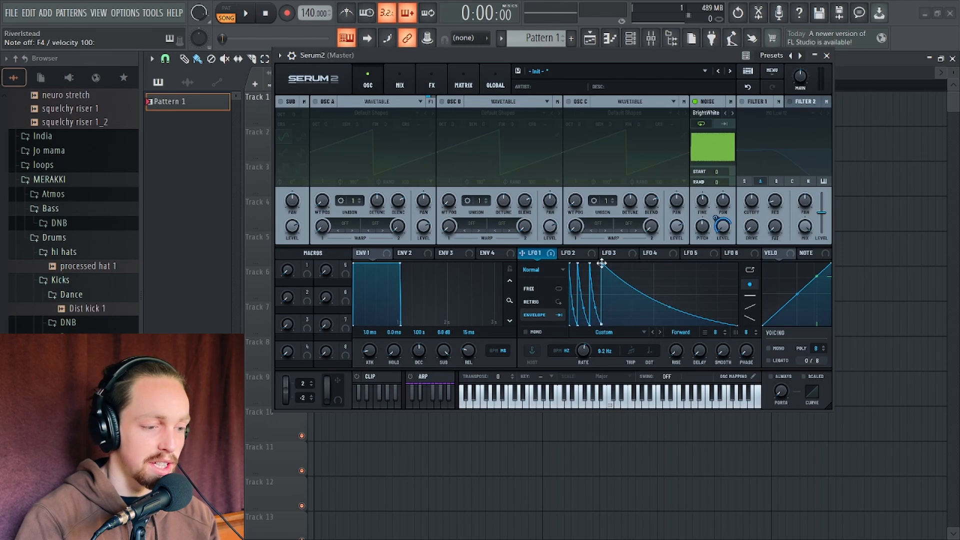
pyautogui.moveTo(602, 263); pyautogui.dragTo(606, 262)
pyautogui.moveTo(601, 325); pyautogui.dragTo(605, 329)
pyautogui.moveTo(590, 263); pyautogui.dragTo(580, 273)
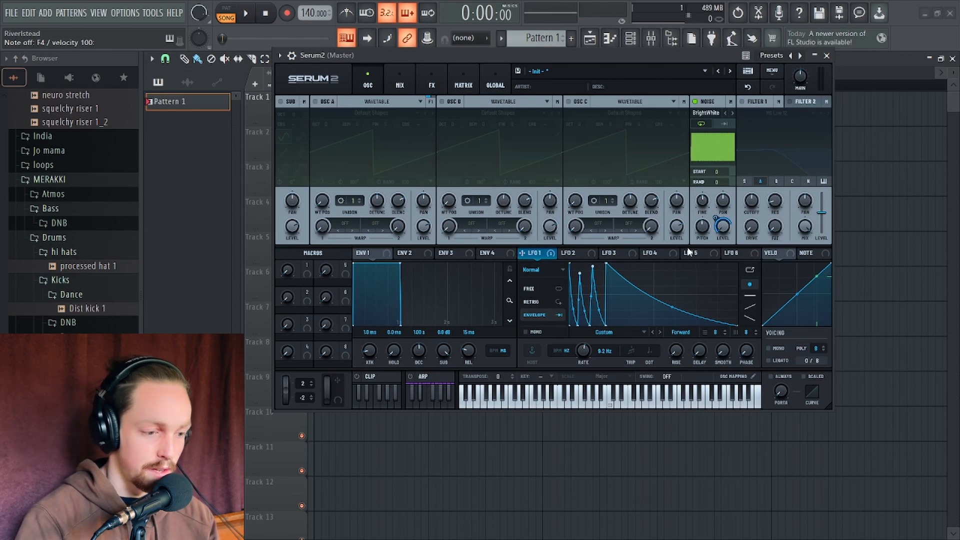
pyautogui.moveTo(672, 307)
pyautogui.mouseDown()
pyautogui.moveTo(674, 279)
pyautogui.moveTo(673, 296)
pyautogui.mouseUp()
pyautogui.doubleClick(673, 312)
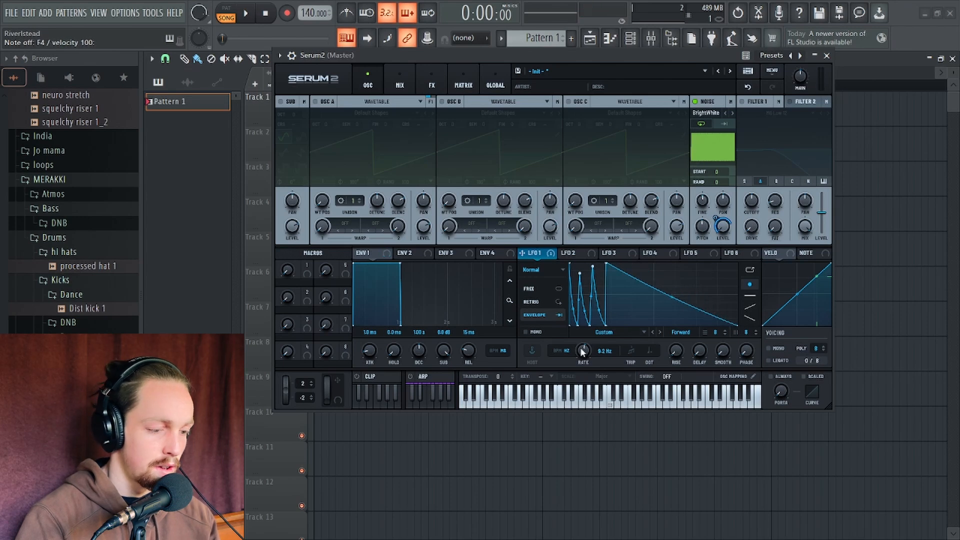
# Set LFO 1's rate to 7.0 Hz and bend its long decay segment into a curve
pyautogui.moveTo(581, 349); pyautogui.dragTo(584, 351)
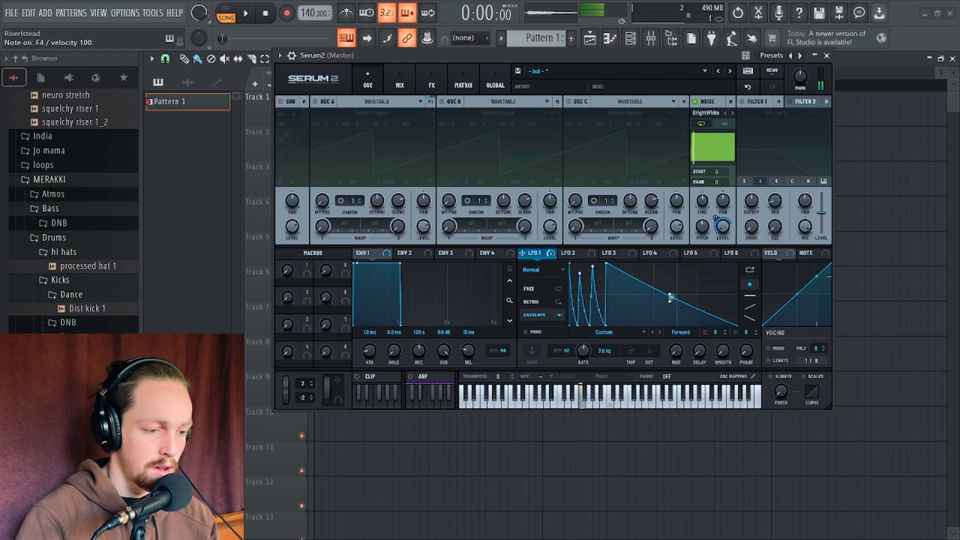
pyautogui.moveTo(670, 298); pyautogui.dragTo(671, 307)
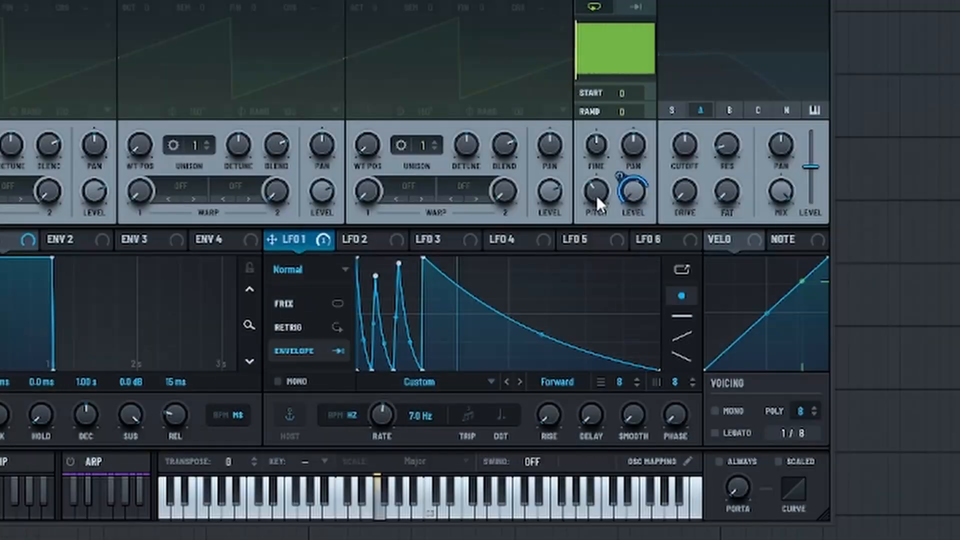
# Adjust the noise oscillator's pitch knob
pyautogui.moveTo(601, 191); pyautogui.dragTo(598, 160)
pyautogui.moveTo(593, 196); pyautogui.dragTo(593, 203)
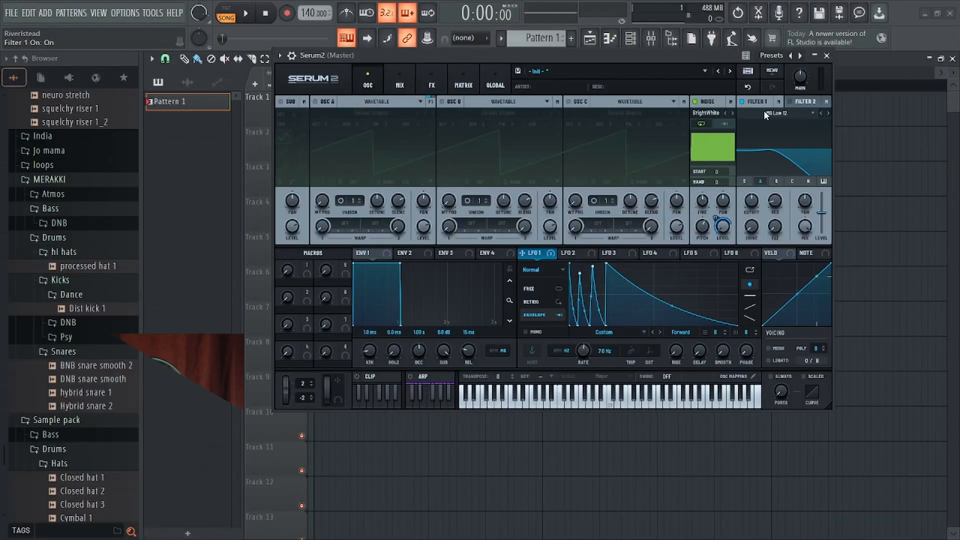
# Set Filter 1's type to High 24 from the Normal filter list, after briefly choosing MG Low 24
pyautogui.click(775, 113)
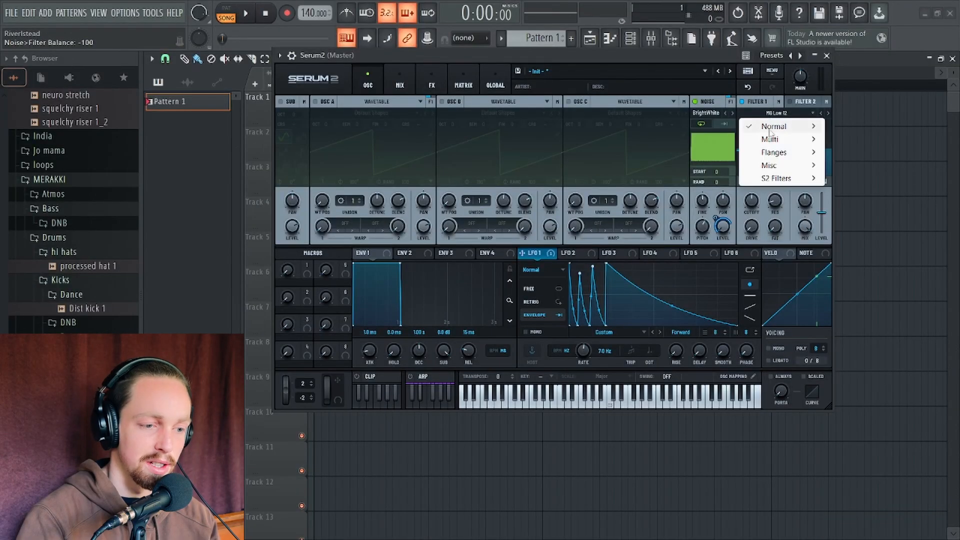
pyautogui.moveTo(815, 129)
pyautogui.click(864, 166)
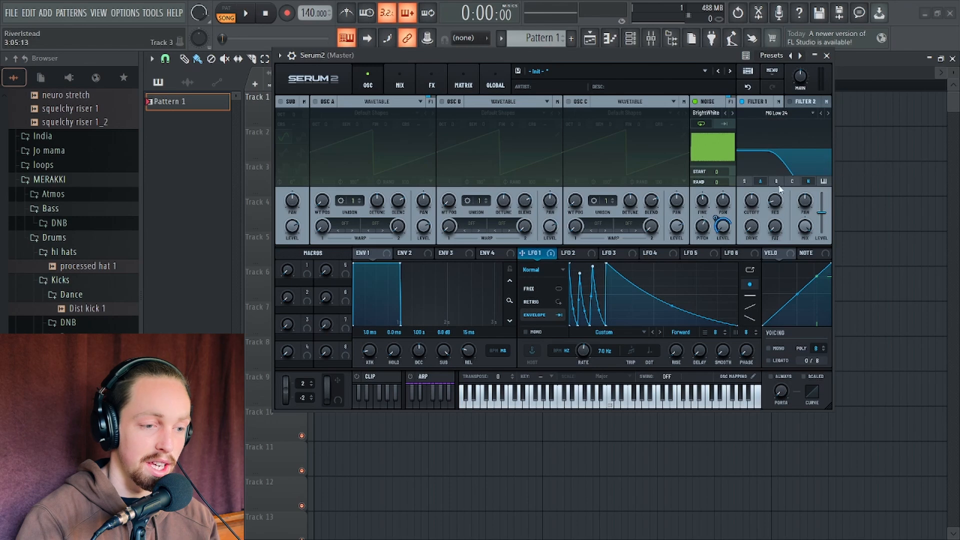
pyautogui.click(774, 115)
pyautogui.moveTo(813, 129)
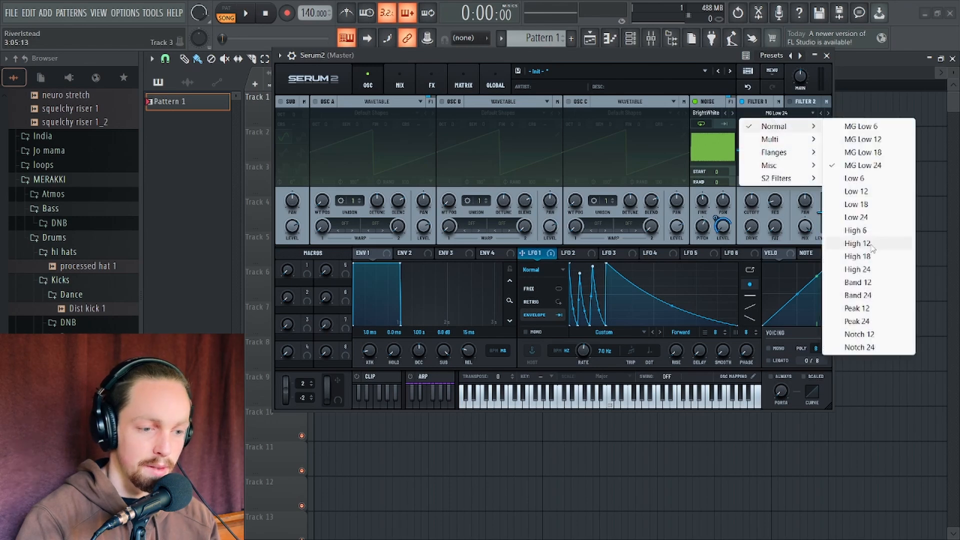
pyautogui.click(874, 272)
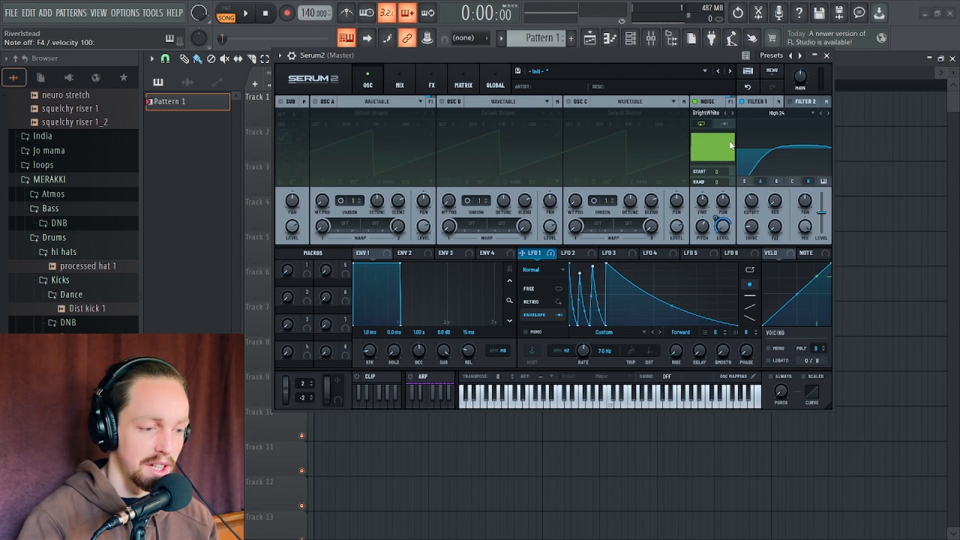
# Turn off the noise oscillator and remove all modulators from its level knob
pyautogui.click(696, 101)
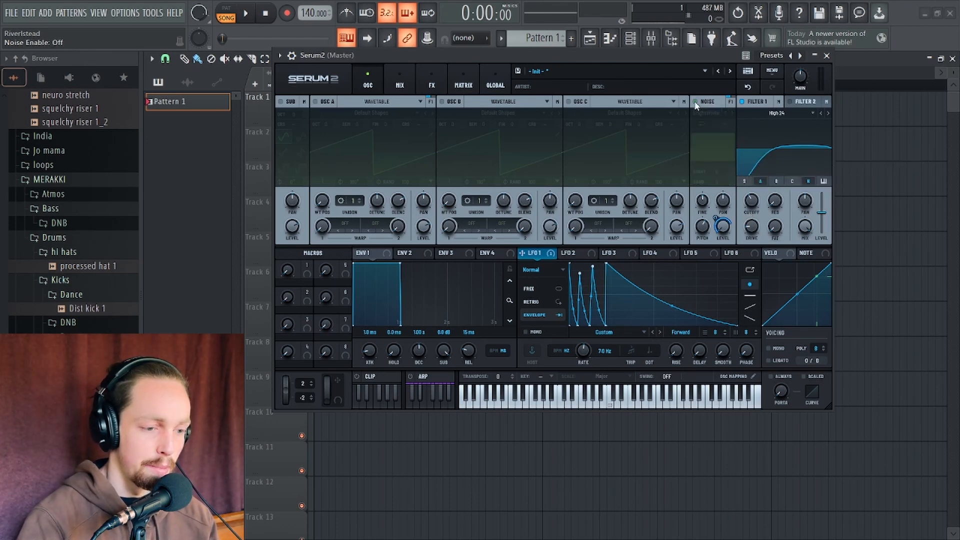
pyautogui.rightClick(724, 231)
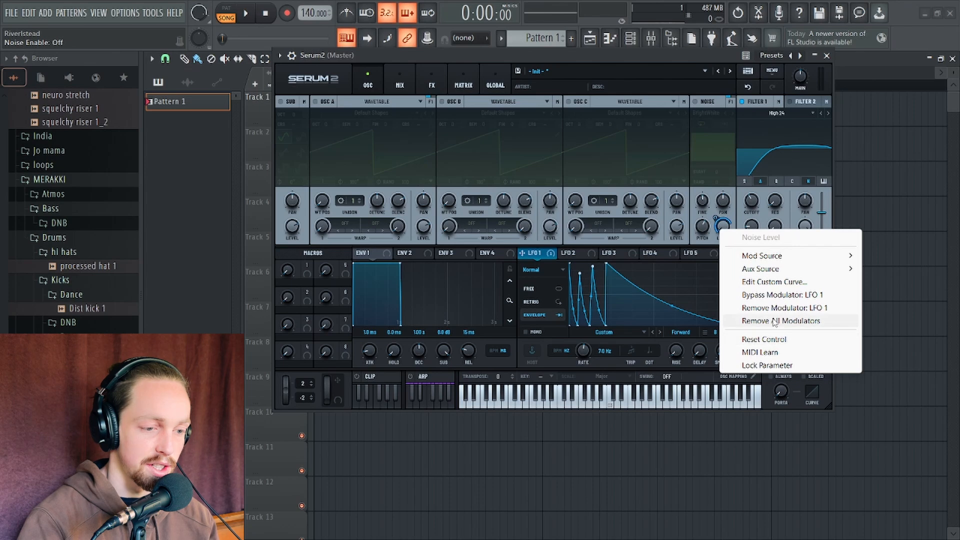
pyautogui.click(750, 321)
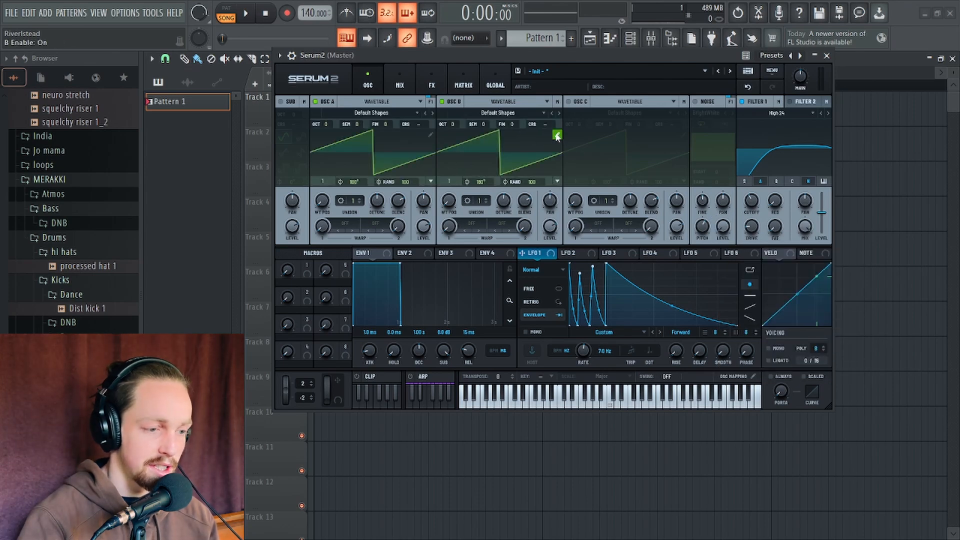
# Replace OSC B's waveform with a sine shape using the wavetable editor, then close the editor
pyautogui.click(557, 136)
pyautogui.rightClick(368, 99)
pyautogui.click(406, 125)
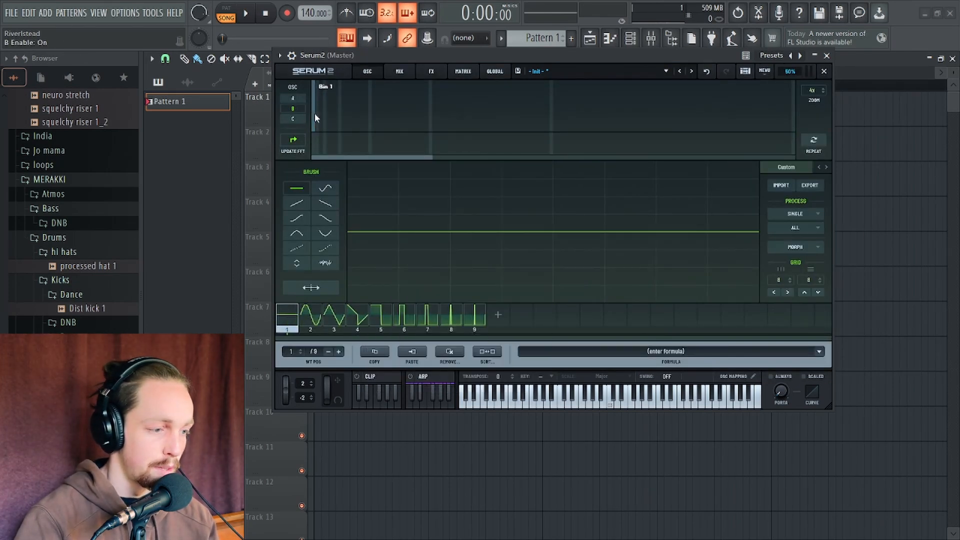
pyautogui.moveTo(315, 118); pyautogui.dragTo(314, 95)
pyautogui.click(824, 71)
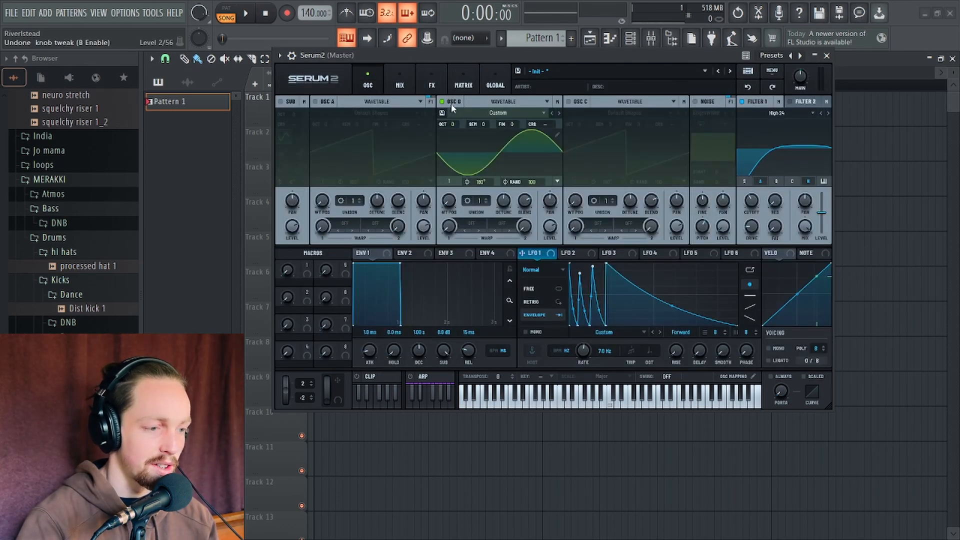
# Enable OSC A and set its warp mode to FM (B)
pyautogui.click(328, 105)
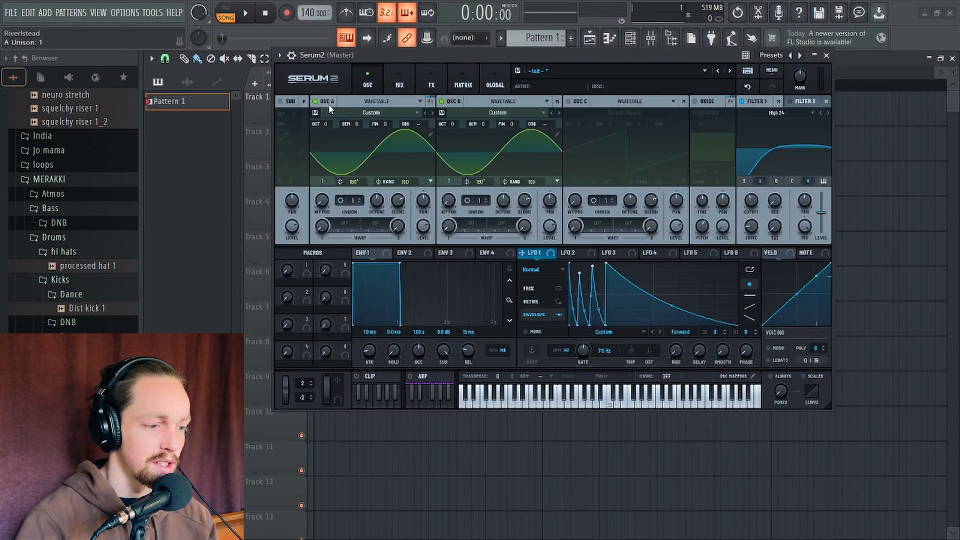
pyautogui.click(345, 224)
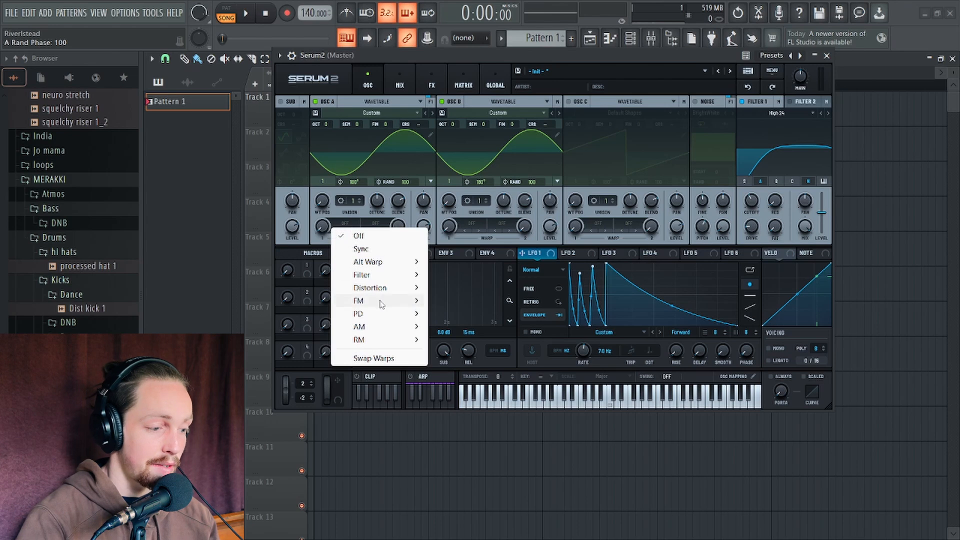
pyautogui.moveTo(380, 300)
pyautogui.click(483, 302)
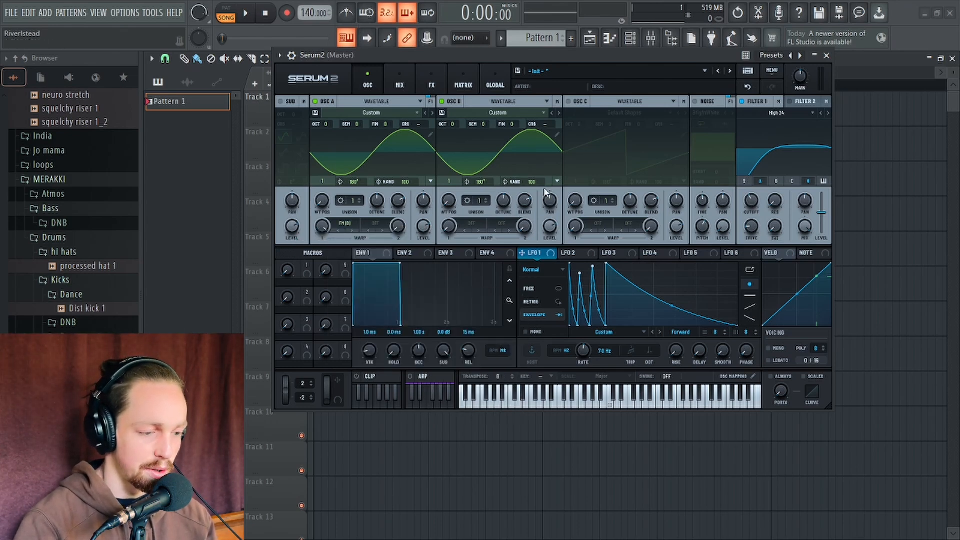
# Lower OSC A's octave to -1 and set its level to 100%
pyautogui.moveTo(326, 124); pyautogui.dragTo(330, 136)
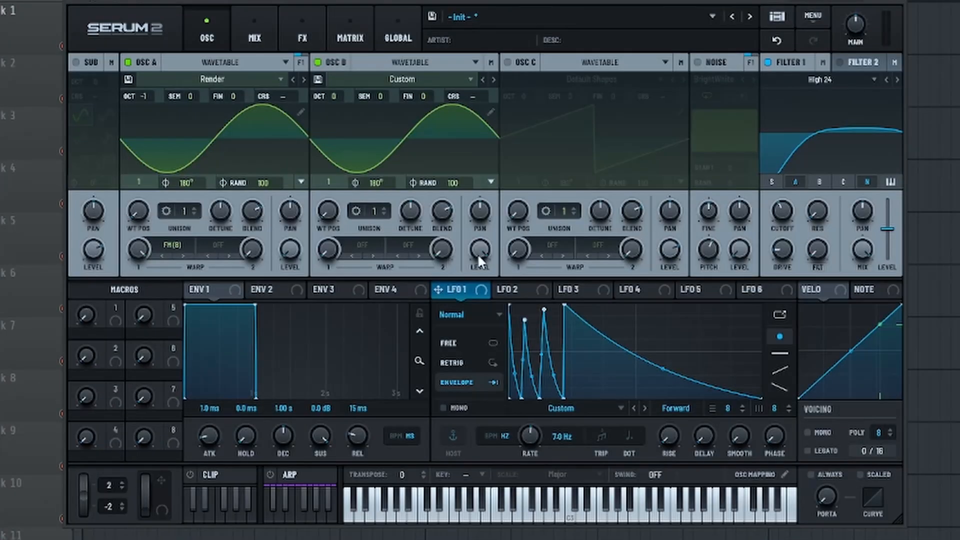
pyautogui.moveTo(479, 259); pyautogui.dragTo(489, 440)
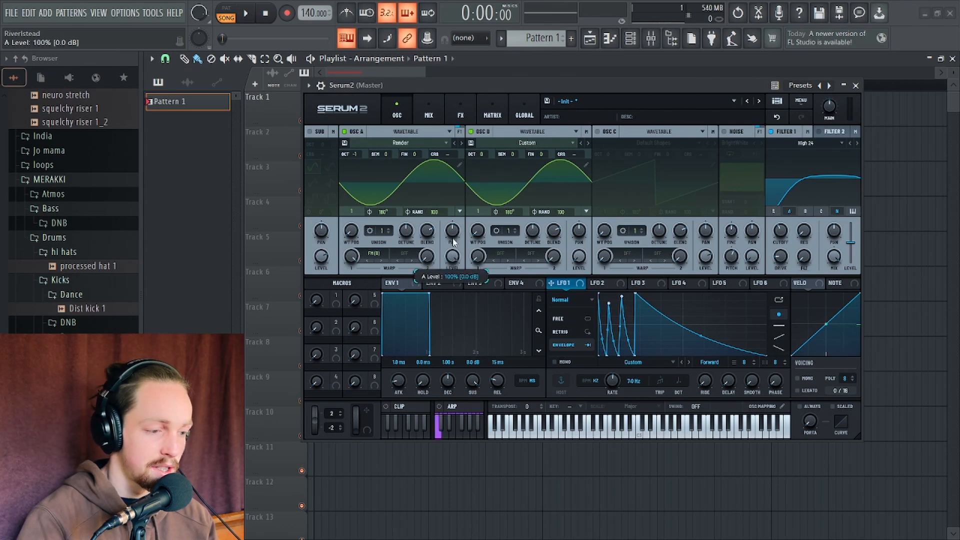
# Resample the synth's output into OSC A
pyautogui.click(802, 101)
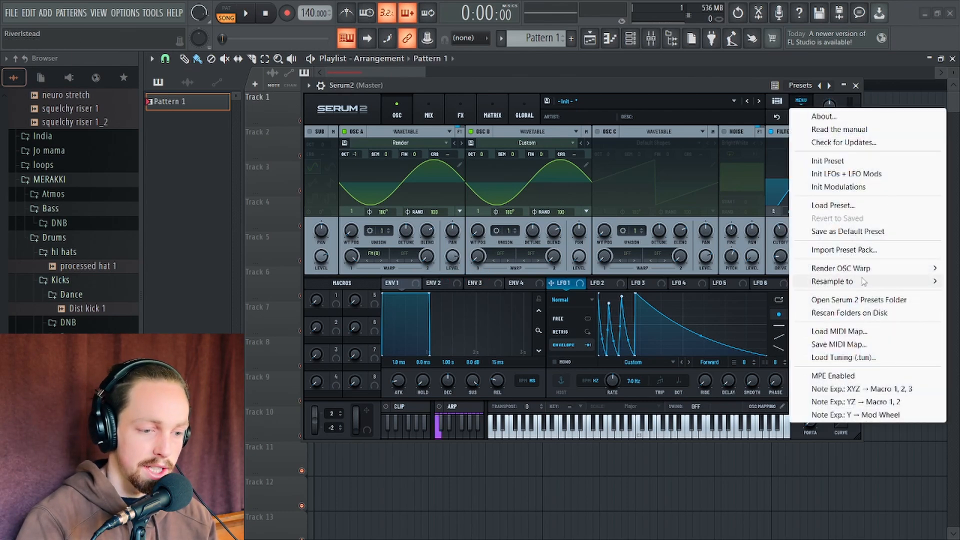
pyautogui.moveTo(854, 282)
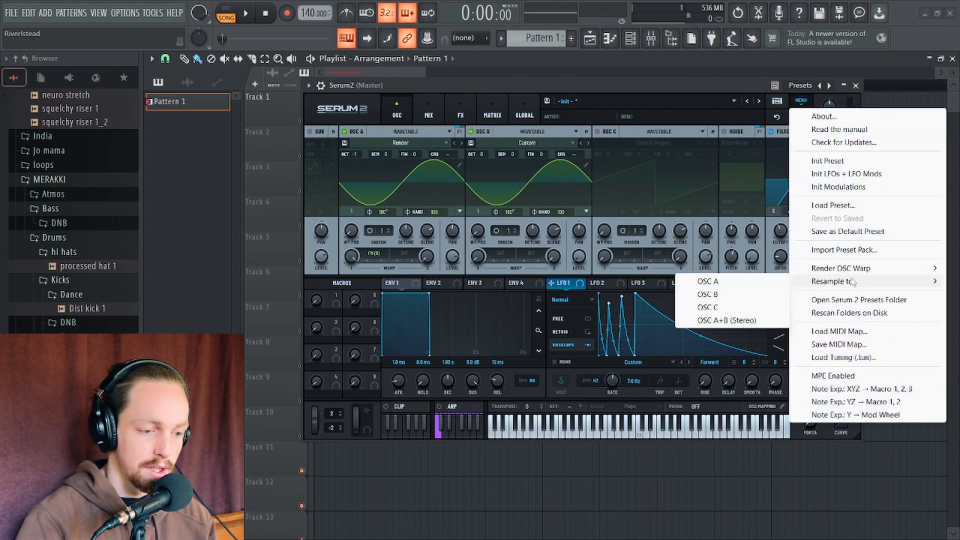
pyautogui.click(720, 281)
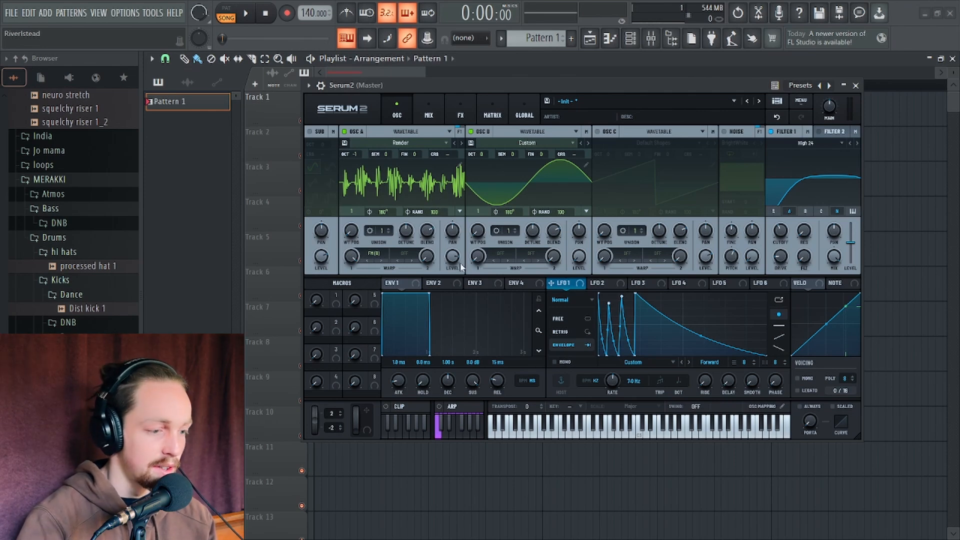
# Resample the output into OSC A three more times
pyautogui.click(801, 100)
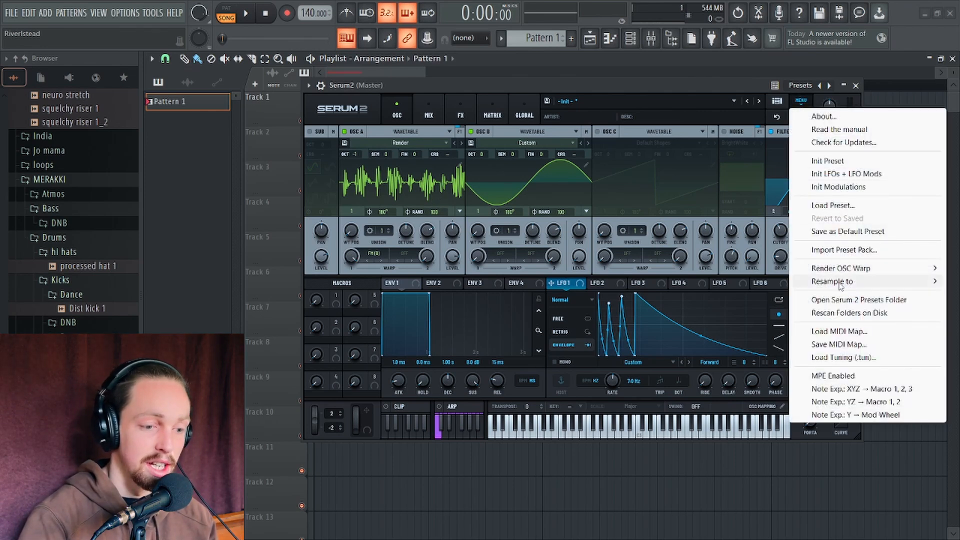
pyautogui.moveTo(833, 281)
pyautogui.click(708, 282)
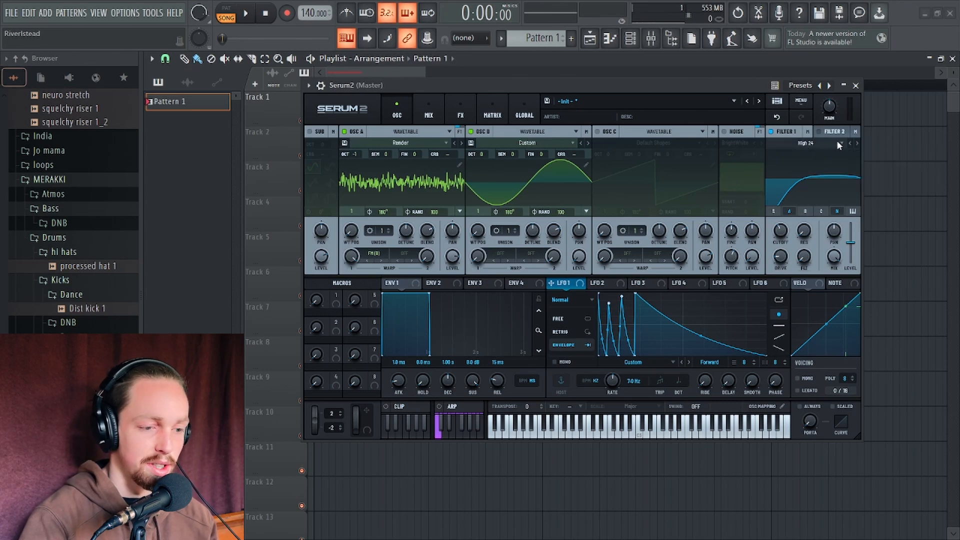
pyautogui.click(801, 102)
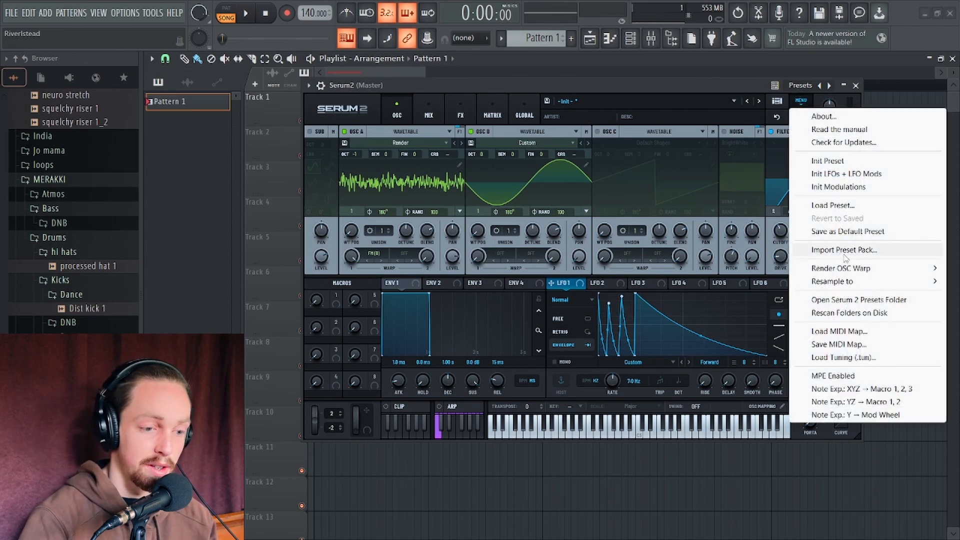
pyautogui.moveTo(833, 282)
pyautogui.click(732, 286)
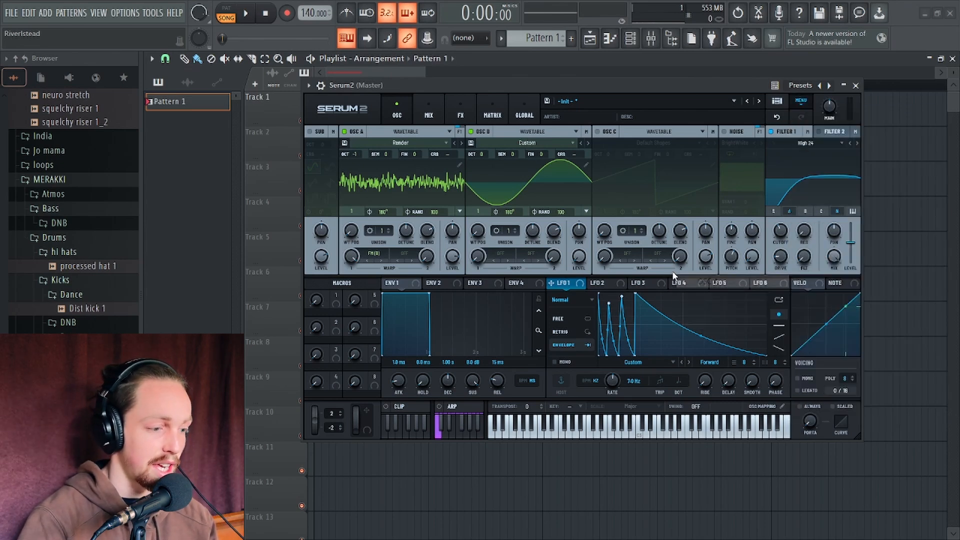
pyautogui.click(801, 100)
pyautogui.moveTo(832, 281)
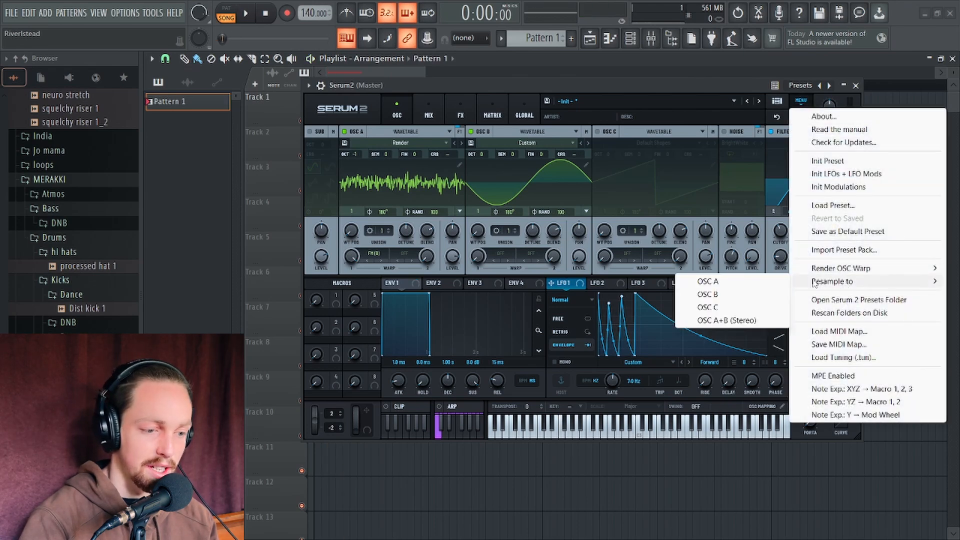
pyautogui.click(737, 289)
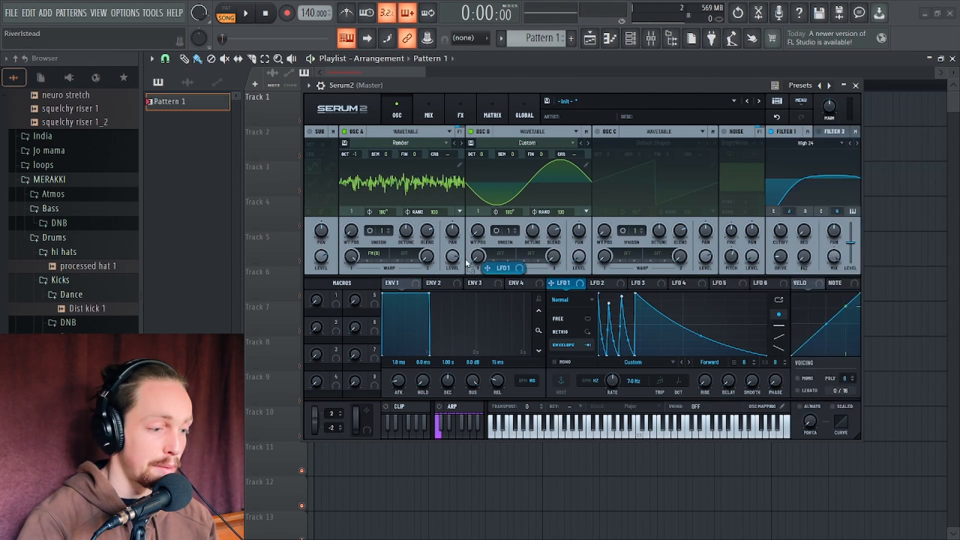
# Lower OSC A's level and play the sound back to check it
pyautogui.moveTo(449, 261); pyautogui.dragTo(465, 271)
pyautogui.press('space')
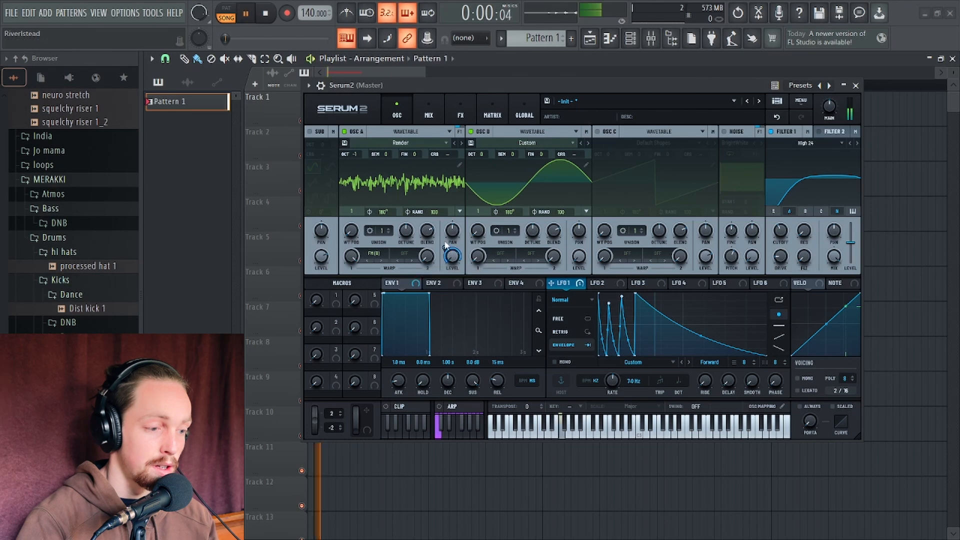
pyautogui.press('space')
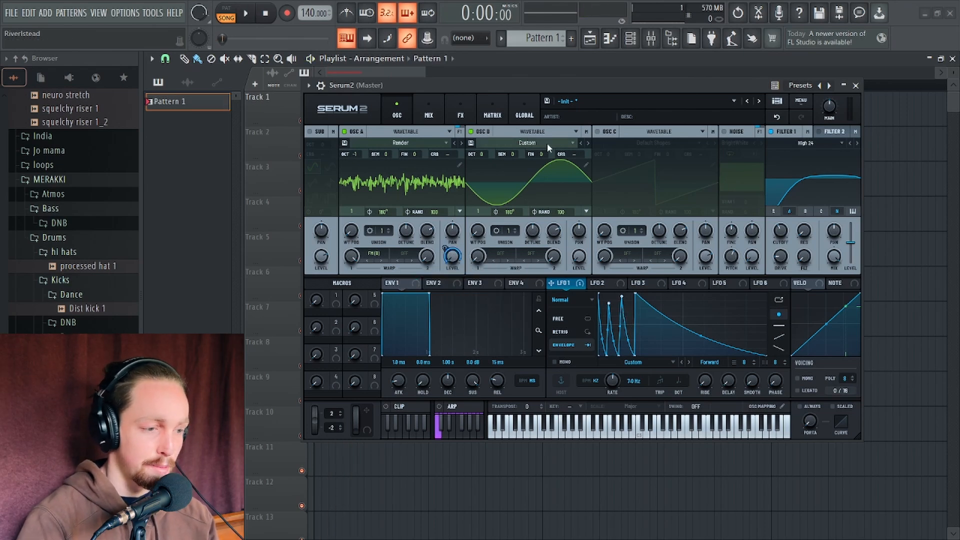
# Open the effects page and add an Equalizer to the main effect chain
pyautogui.click(461, 115)
pyautogui.moveTo(448, 83)
pyautogui.mouseDown()
pyautogui.moveTo(422, 118)
pyautogui.moveTo(438, 121)
pyautogui.moveTo(449, 91)
pyautogui.mouseUp()
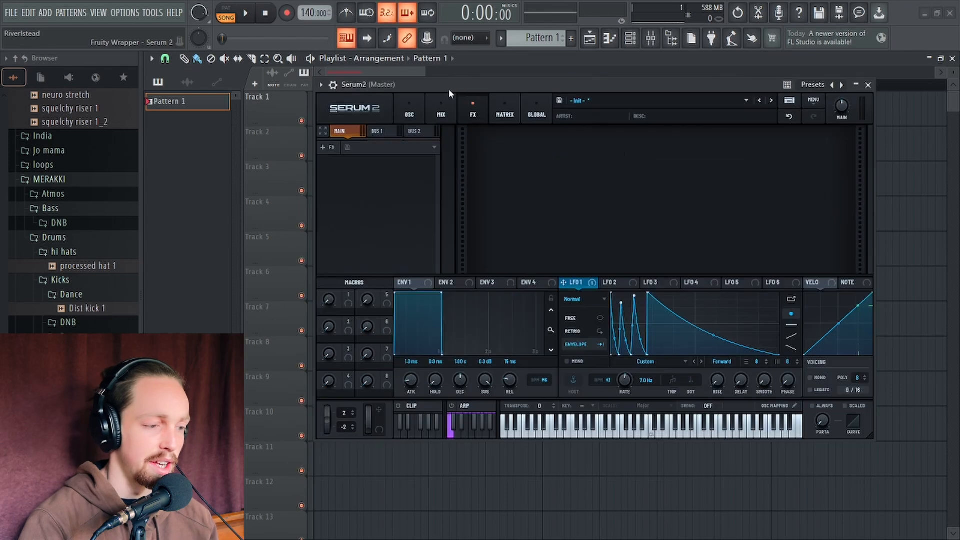
pyautogui.click(409, 110)
pyautogui.click(473, 111)
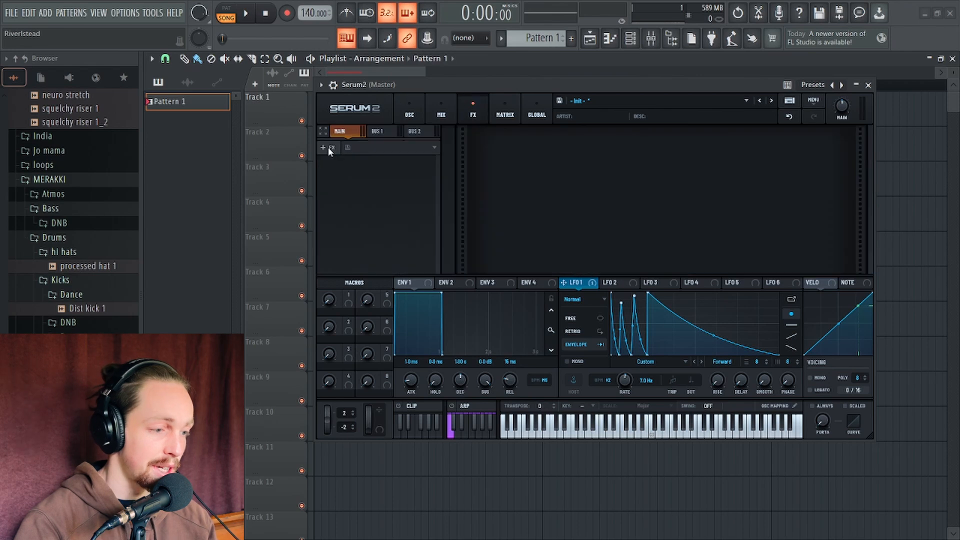
pyautogui.click(329, 148)
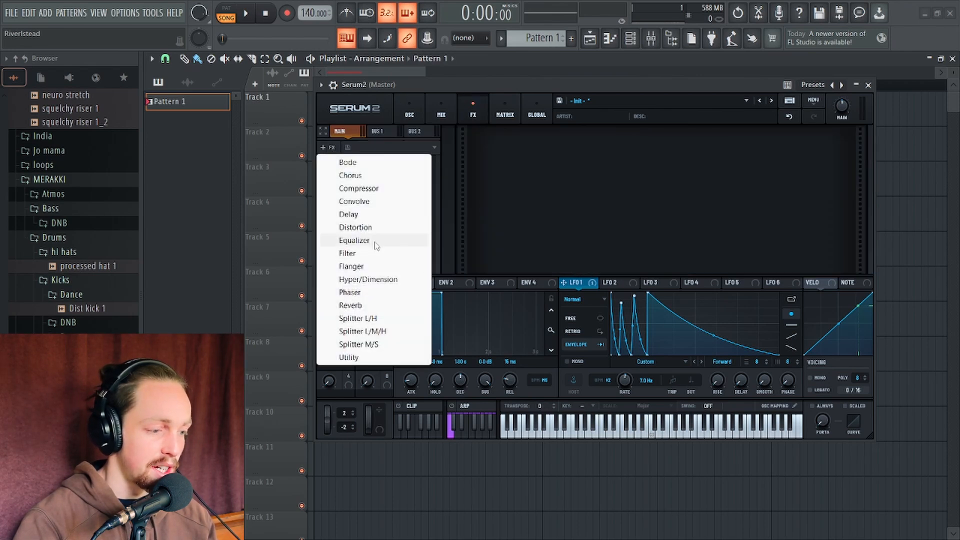
pyautogui.click(354, 241)
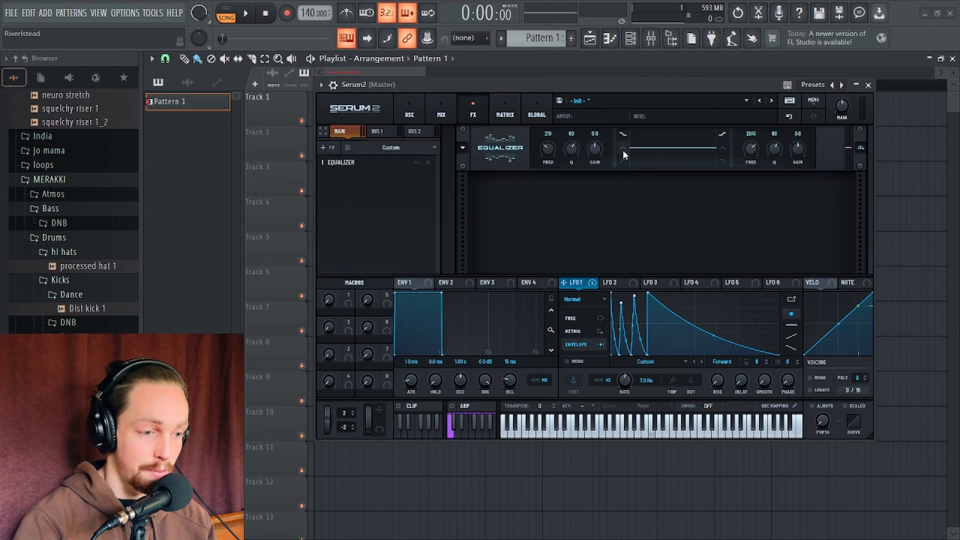
# Set the first EQ band's frequency to about 1106 Hz and audition the result
pyautogui.press('space')
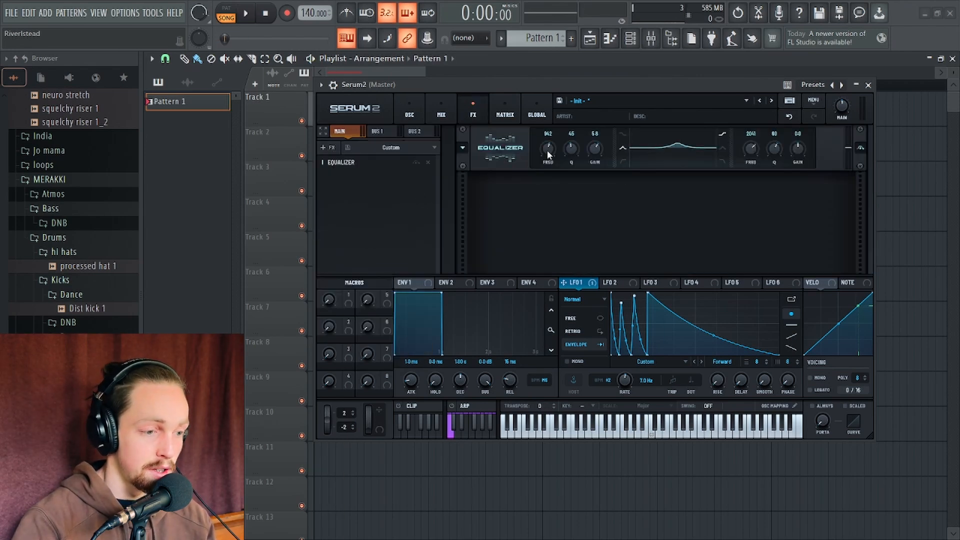
pyautogui.moveTo(548, 154); pyautogui.dragTo(546, 154)
pyautogui.press('space')
pyautogui.press('space')
pyautogui.press('space')
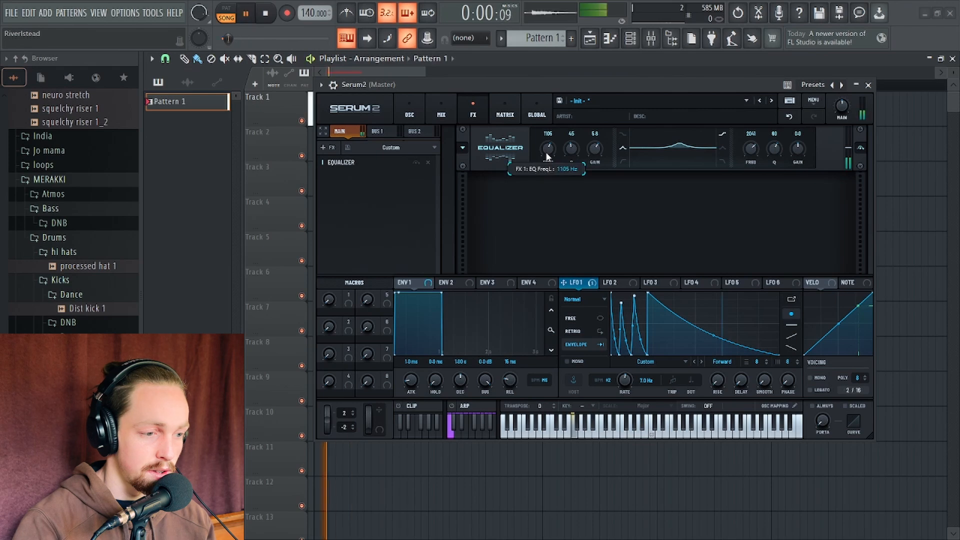
pyautogui.press('space')
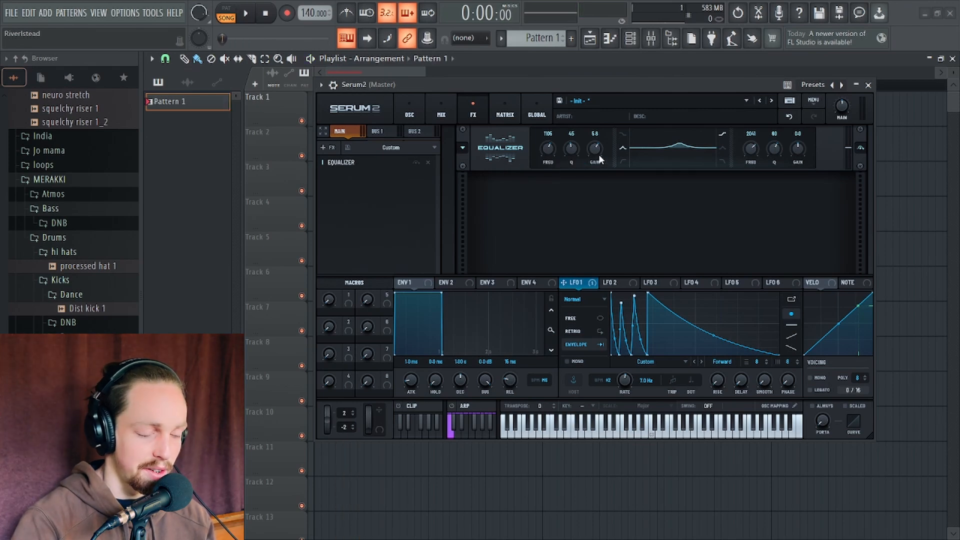
# Set the first EQ band's gain to 1.1 and assign LFO 2 to modulate that gain
pyautogui.moveTo(595, 157); pyautogui.dragTo(595, 170)
pyautogui.click(617, 282)
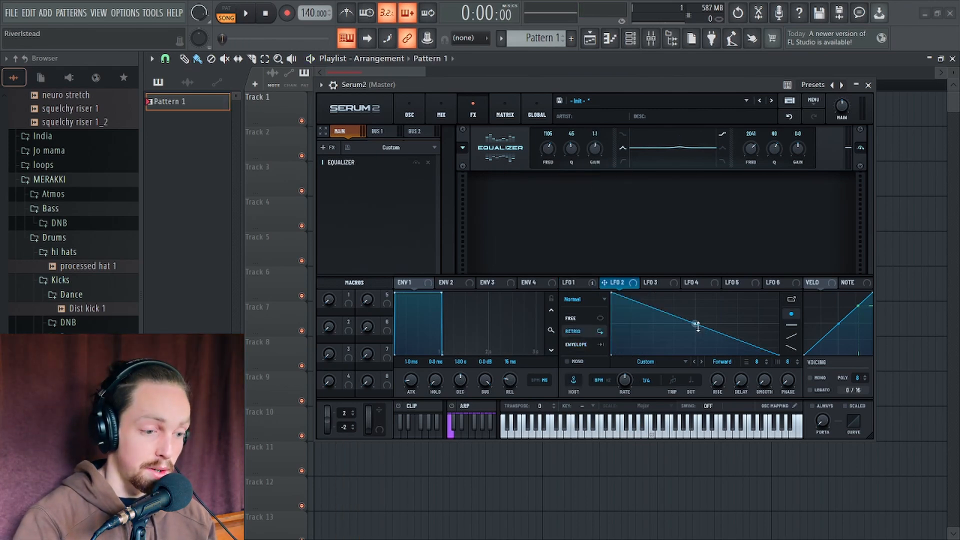
pyautogui.moveTo(626, 286); pyautogui.dragTo(589, 147)
pyautogui.press('space')
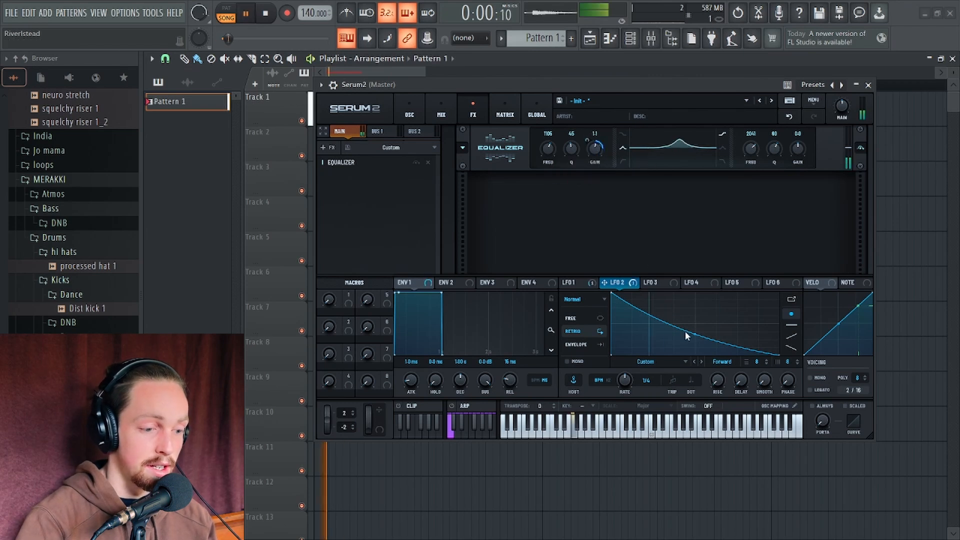
# Bend LFO 2's curve into a steep exponential decay, auditioning it and undoing one extra edit
pyautogui.moveTo(695, 333)
pyautogui.mouseDown()
pyautogui.moveTo(698, 346)
pyautogui.moveTo(696, 314)
pyautogui.moveTo(695, 345)
pyautogui.mouseUp()
pyautogui.doubleClick(698, 345)
pyautogui.press('space')
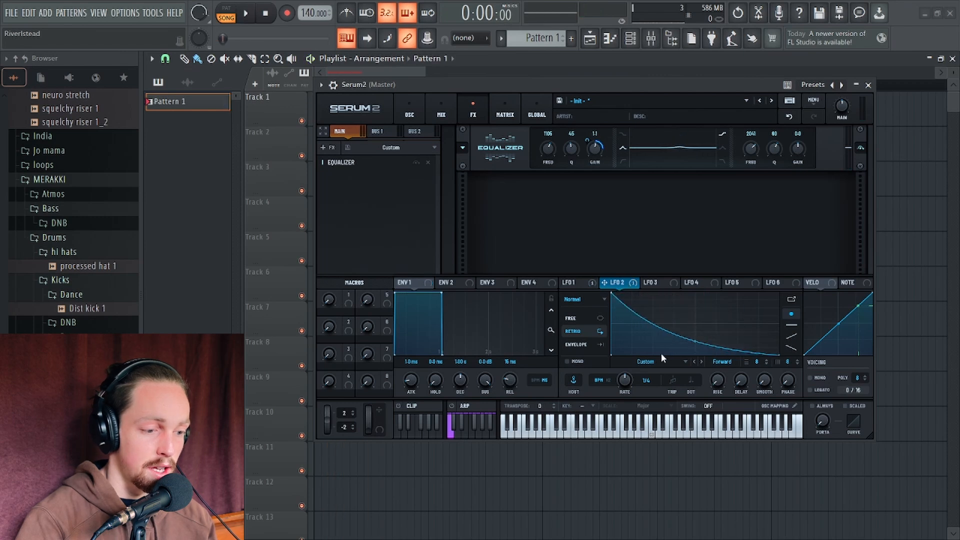
pyautogui.press('space')
pyautogui.press('space')
pyautogui.press('space')
pyautogui.press('space')
pyautogui.press('space')
pyautogui.press('space')
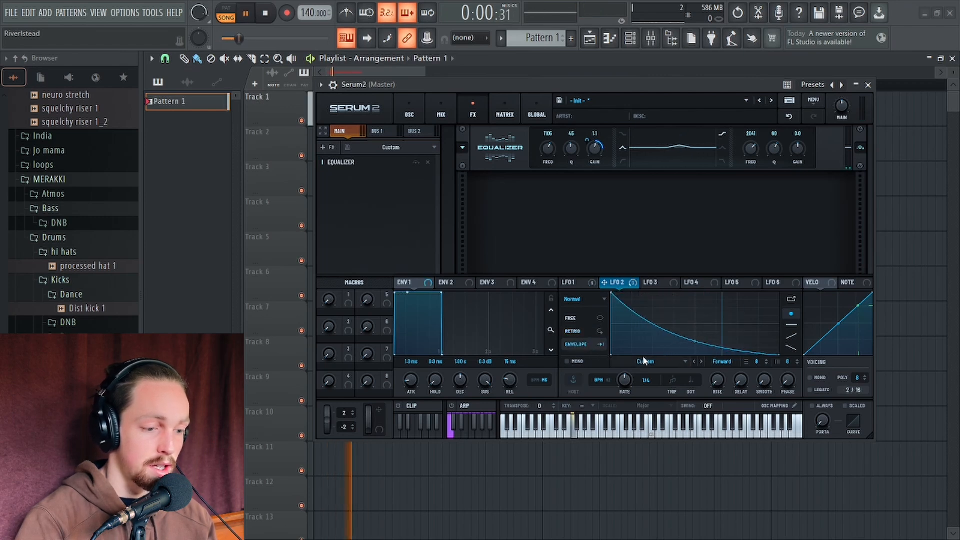
pyautogui.moveTo(696, 344); pyautogui.dragTo(695, 308)
pyautogui.hotkey('ctrl', 'z')
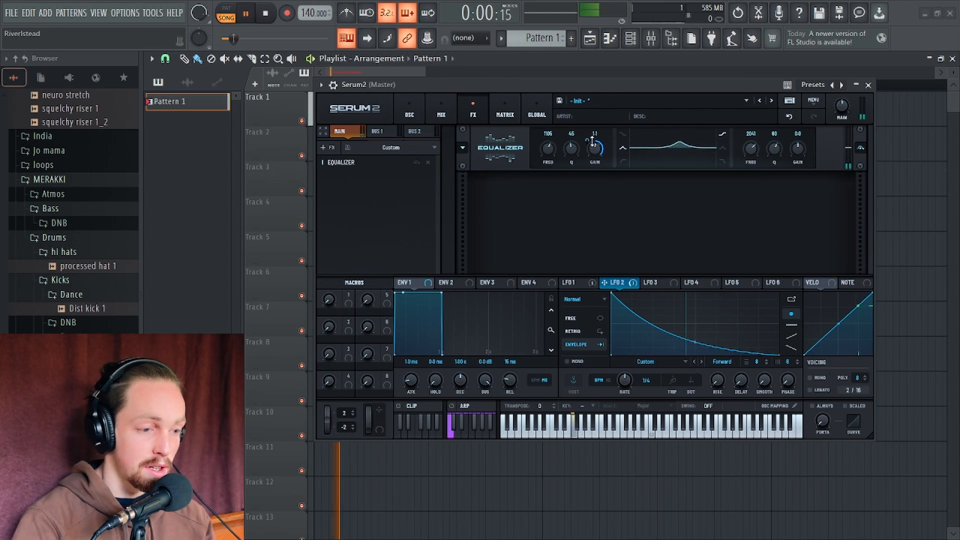
# Adjust LFO 2's modulation depth on the first EQ band's gain and play it back
pyautogui.moveTo(593, 147)
pyautogui.press('space')
pyautogui.moveTo(593, 147); pyautogui.dragTo(591, 142)
pyautogui.press('space')
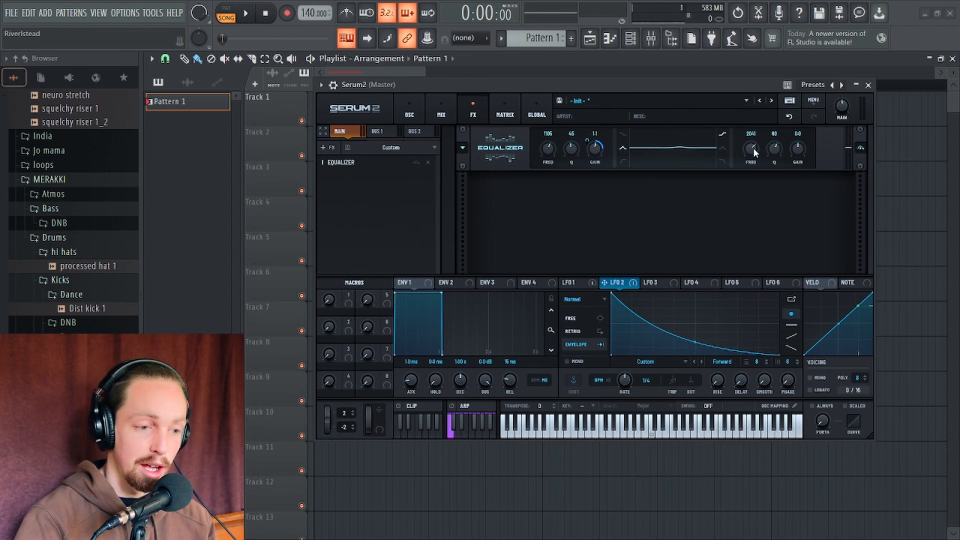
# Raise the second EQ band's frequency to 3462 Hz and assign LFO 2 to its gain
pyautogui.moveTo(750, 155); pyautogui.dragTo(753, 142)
pyautogui.moveTo(624, 281); pyautogui.dragTo(801, 169)
pyautogui.press('space')
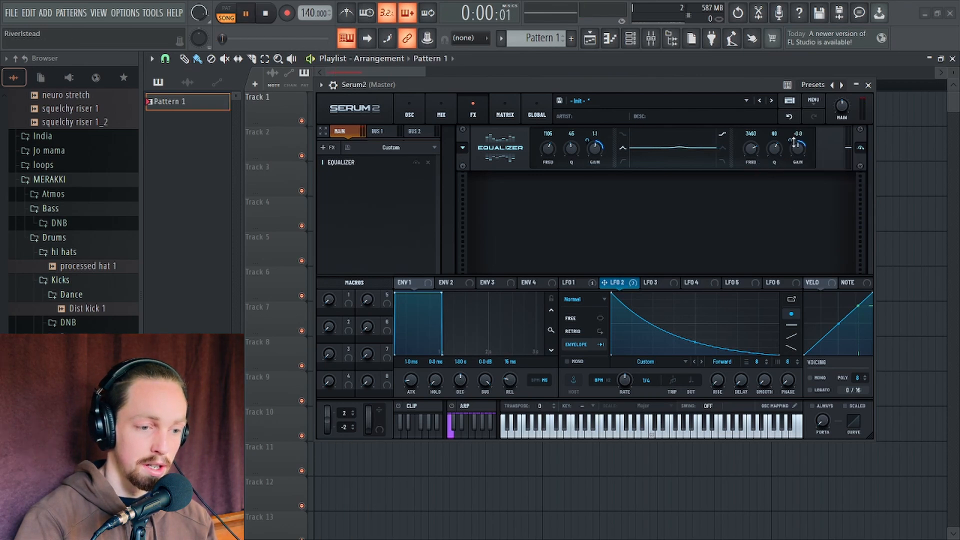
# Set the second EQ band's gain to -1.6 while auditioning the sound
pyautogui.press('space')
pyautogui.press('space')
pyautogui.press('space')
pyautogui.moveTo(801, 153); pyautogui.dragTo(801, 155)
pyautogui.press('space')
pyautogui.press('space')
pyautogui.press('space')
pyautogui.press('space')
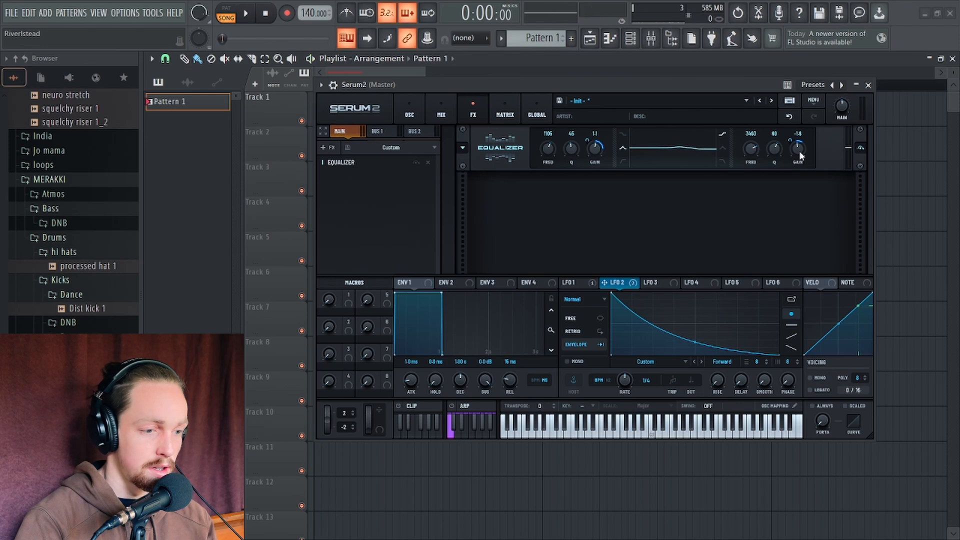
pyautogui.moveTo(800, 153); pyautogui.dragTo(800, 155)
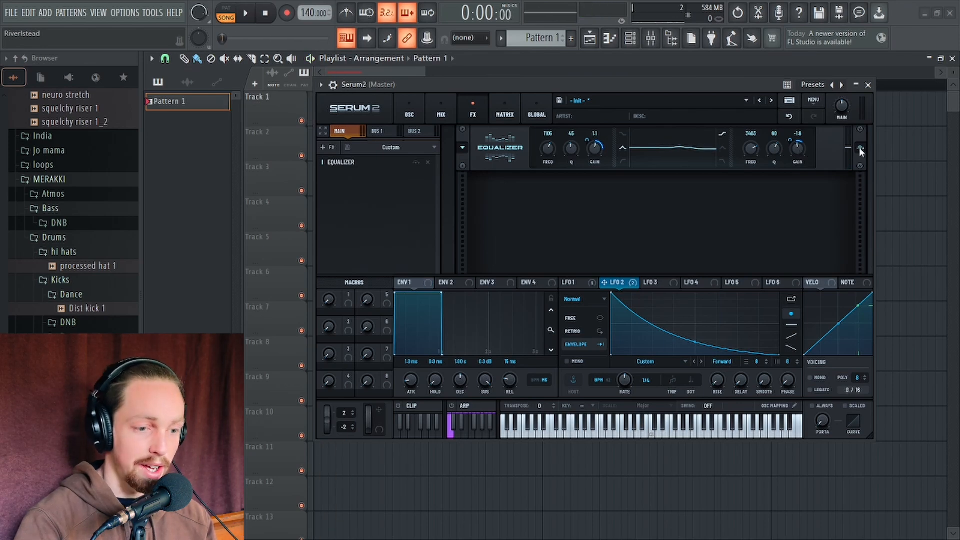
pyautogui.click(860, 149)
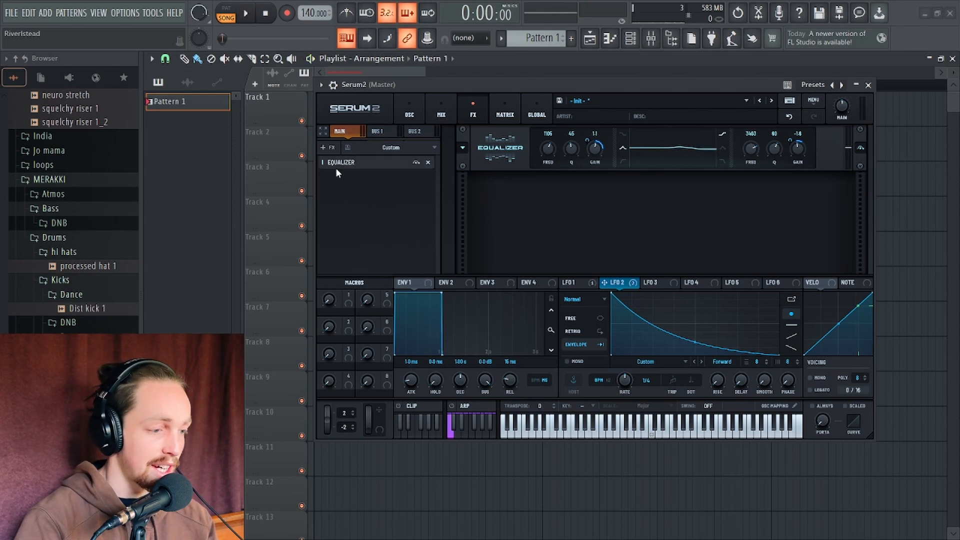
# Add a Distortion effect, switch its mode to Tape Sat, and audition the result
pyautogui.click(328, 149)
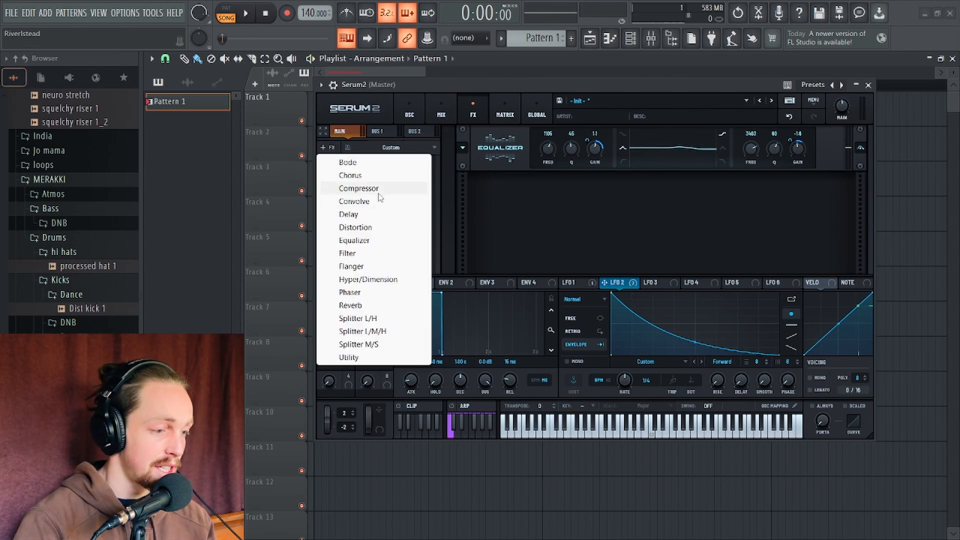
pyautogui.click(382, 228)
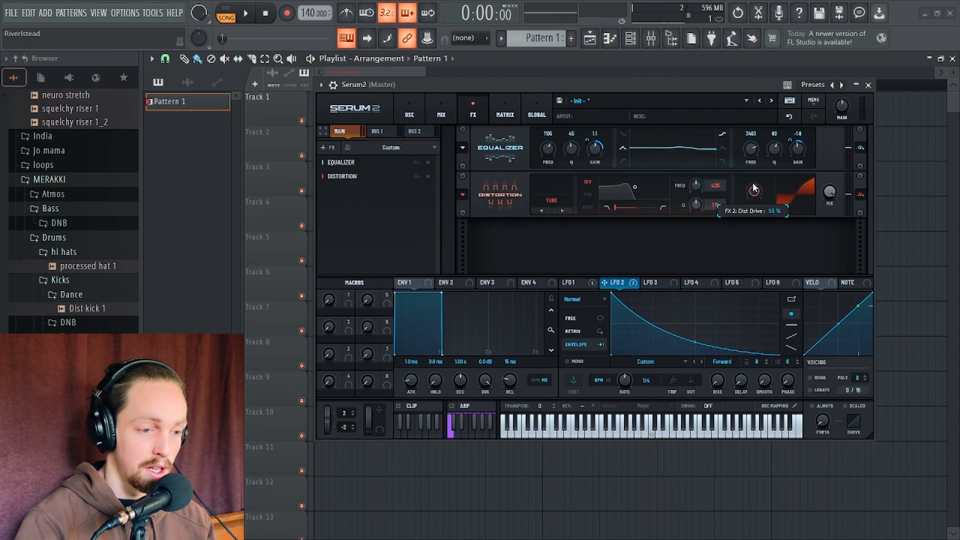
pyautogui.click(563, 211)
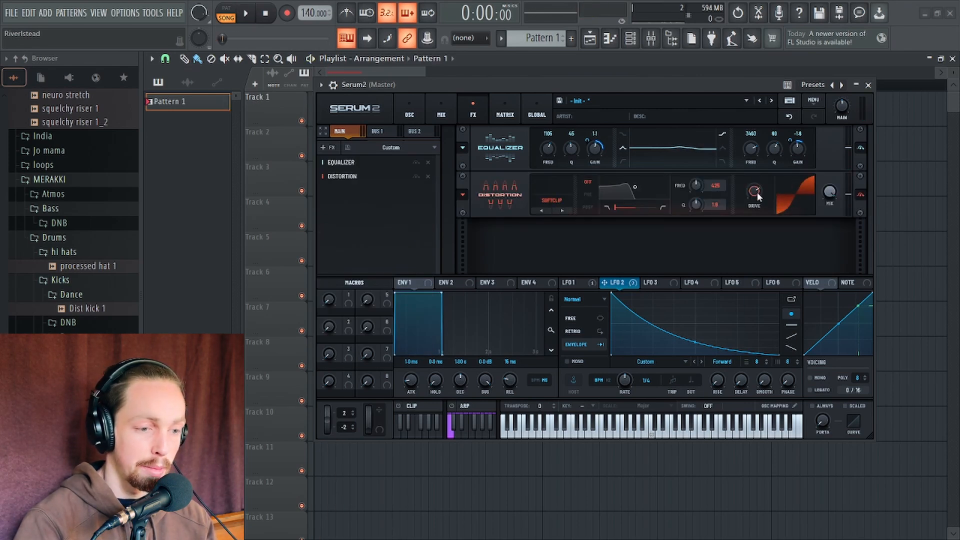
pyautogui.press('space')
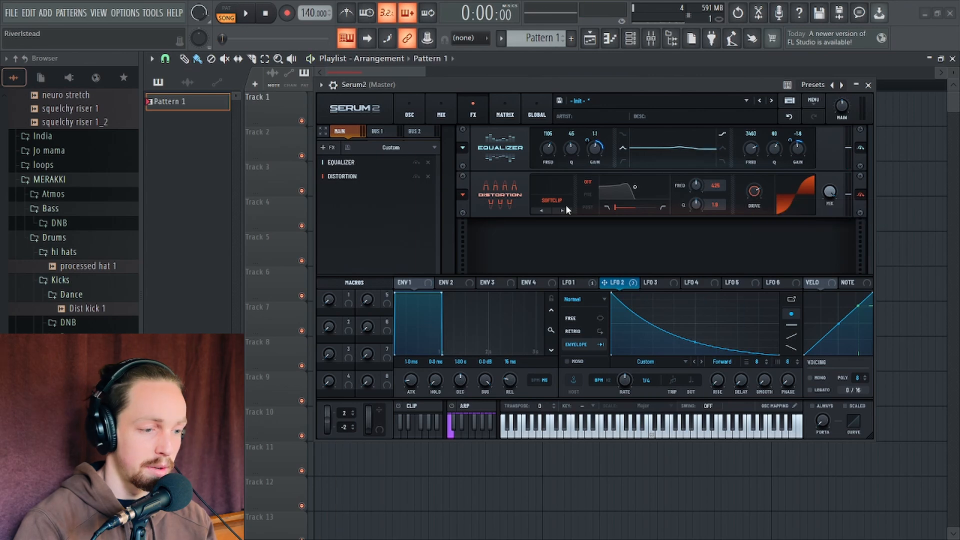
pyautogui.click(552, 201)
pyautogui.click(570, 408)
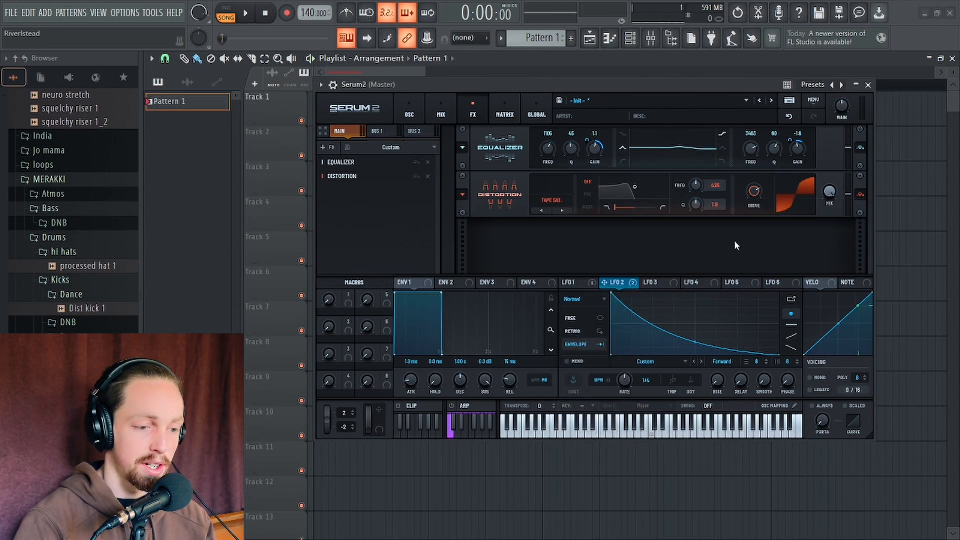
pyautogui.press('space')
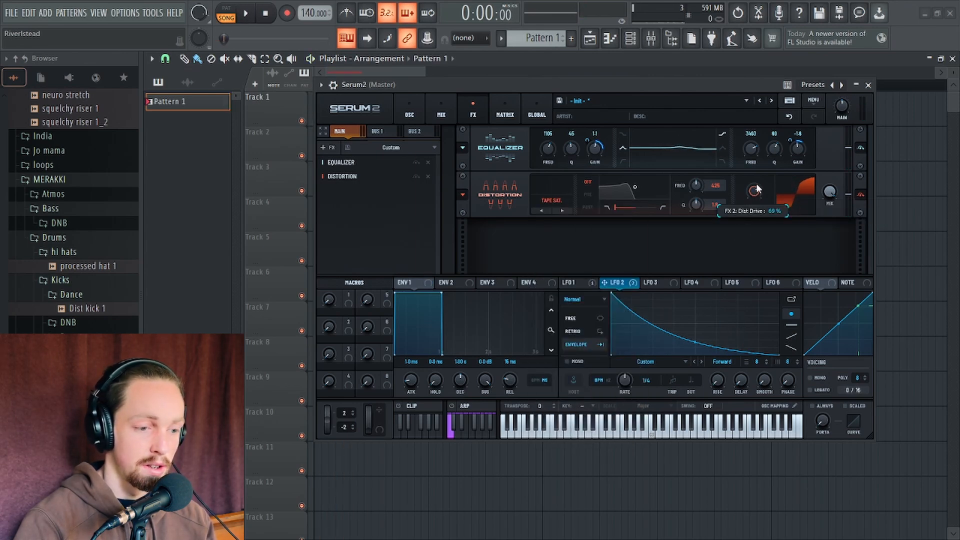
pyautogui.press('space')
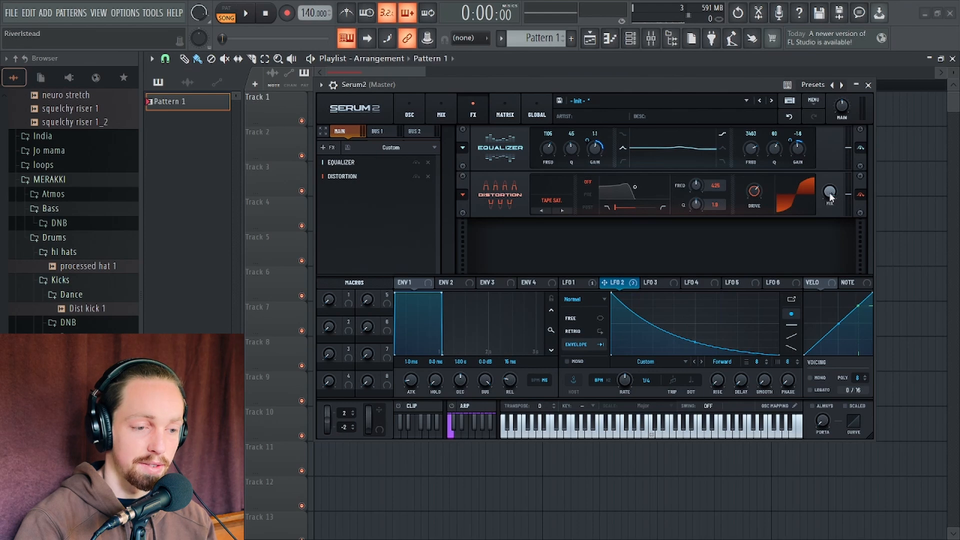
pyautogui.press('space')
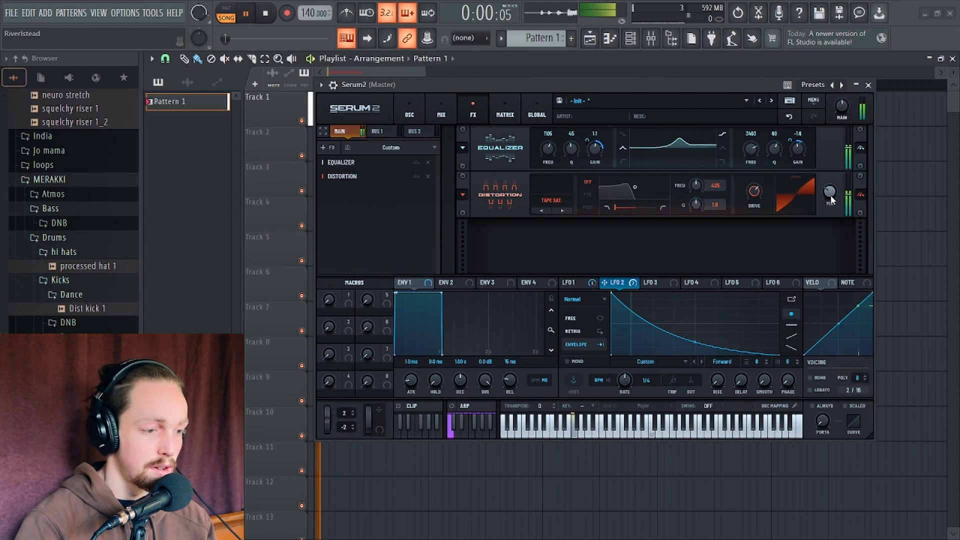
pyautogui.press('space')
# Add a Chorus effect, nudge its first delay time, and audition the sound
pyautogui.click(329, 147)
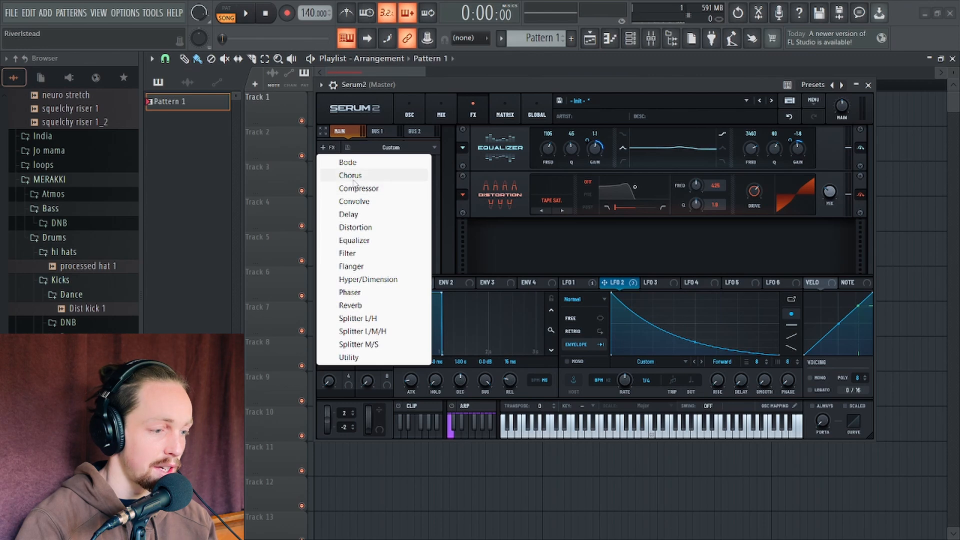
pyautogui.click(351, 176)
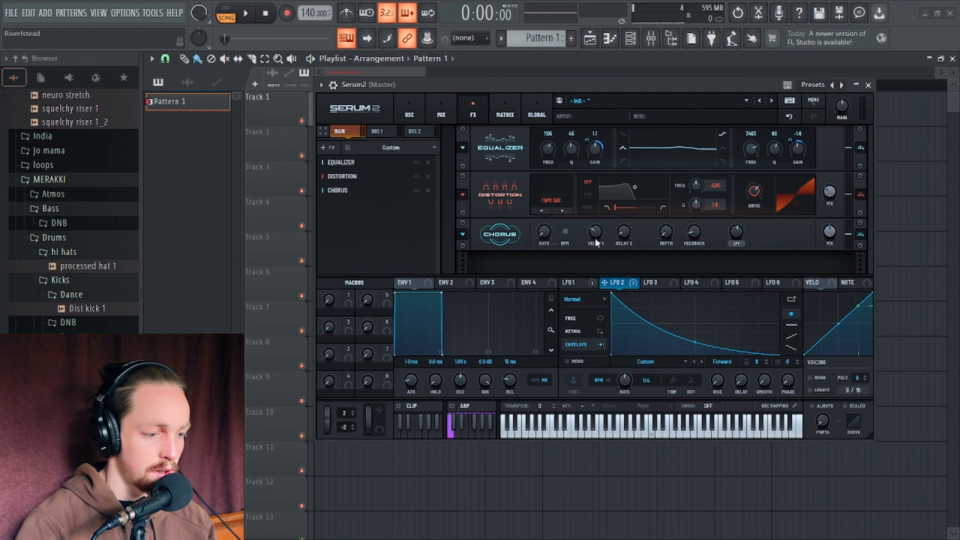
pyautogui.press('space')
pyautogui.moveTo(595, 234); pyautogui.dragTo(597, 230)
pyautogui.press('space')
pyautogui.press('space')
pyautogui.press('space')
pyautogui.press('space')
pyautogui.press('space')
pyautogui.press('space')
pyautogui.press('space')
pyautogui.press('space')
pyautogui.press('space')
# Lower the Chorus mix slightly and play the sound back
pyautogui.press('space')
pyautogui.press('space')
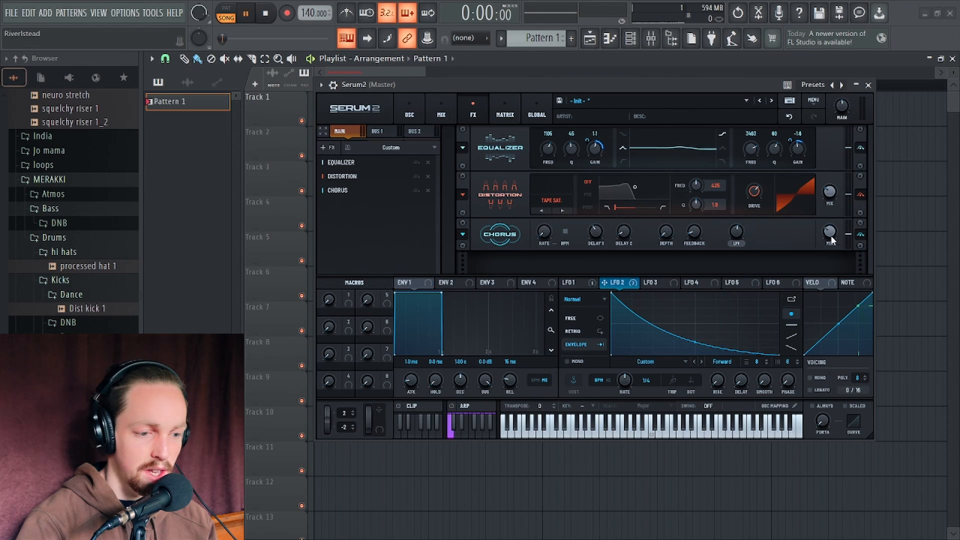
pyautogui.press('space')
pyautogui.press('space')
pyautogui.moveTo(831, 234)
pyautogui.mouseDown()
pyautogui.moveTo(832, 249)
pyautogui.moveTo(830, 238)
pyautogui.mouseUp()
pyautogui.press('space')
pyautogui.press('space')
pyautogui.press('space')
pyautogui.press('space')
pyautogui.press('space')
pyautogui.press('space')
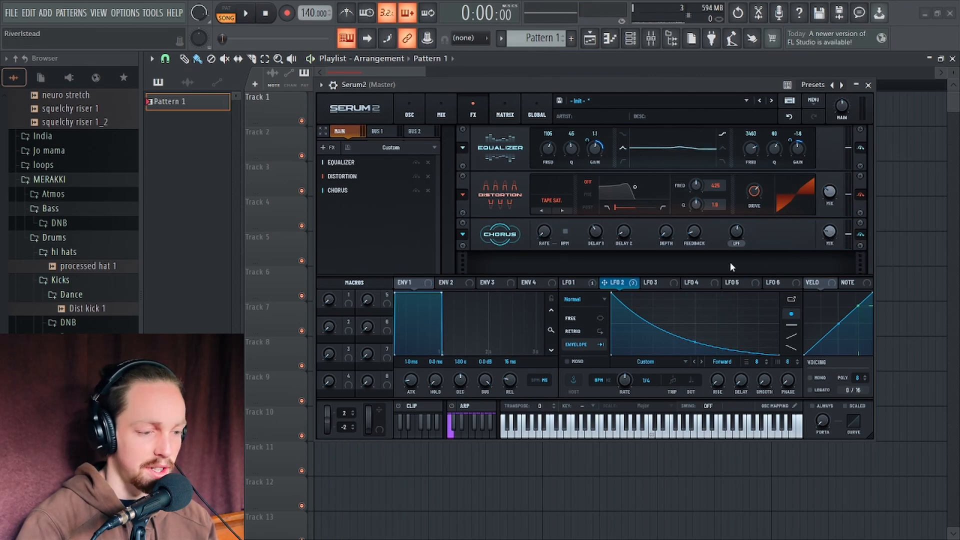
# Toggle the Chorus off and on to compare the sound with and without it
pyautogui.click(860, 236)
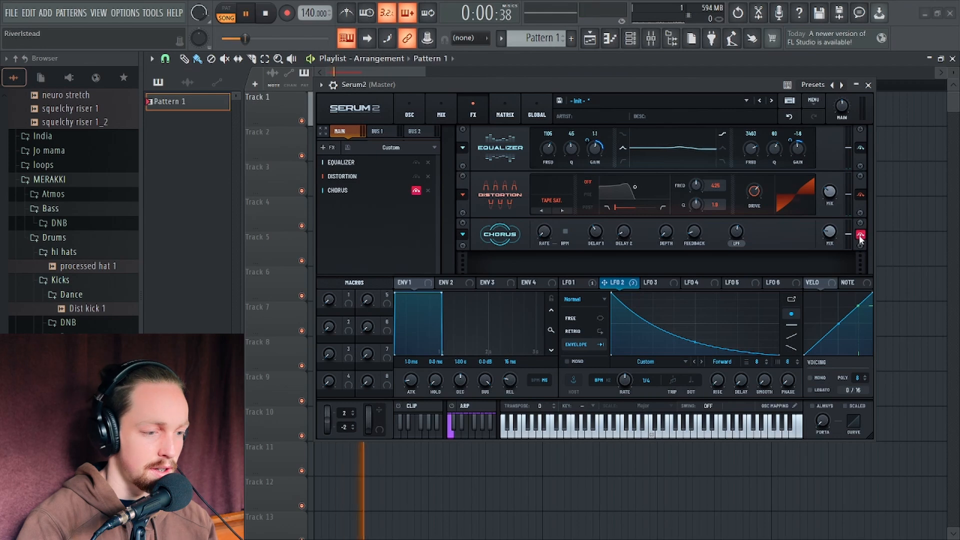
pyautogui.click(861, 236)
pyautogui.press('space')
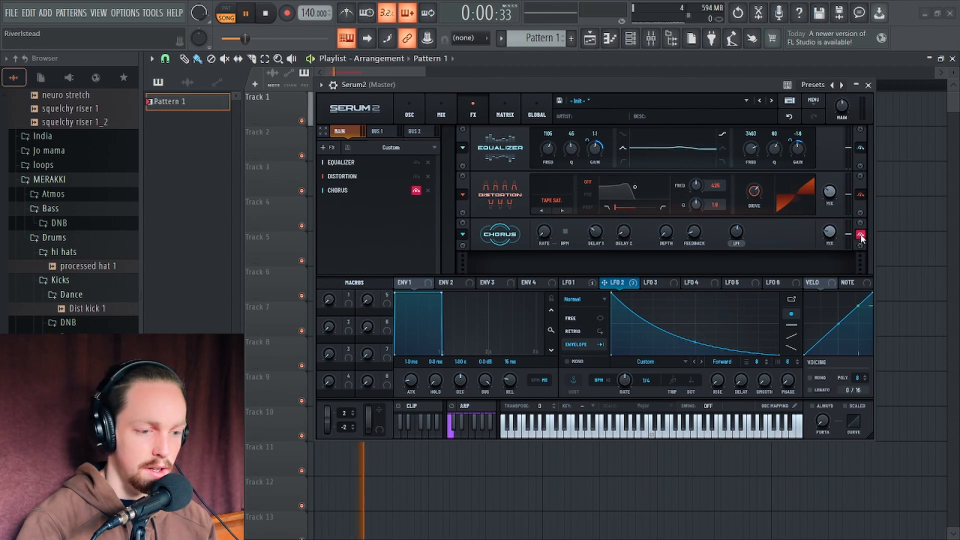
pyautogui.press('space')
pyautogui.press('space')
pyautogui.press('space')
pyautogui.click(861, 236)
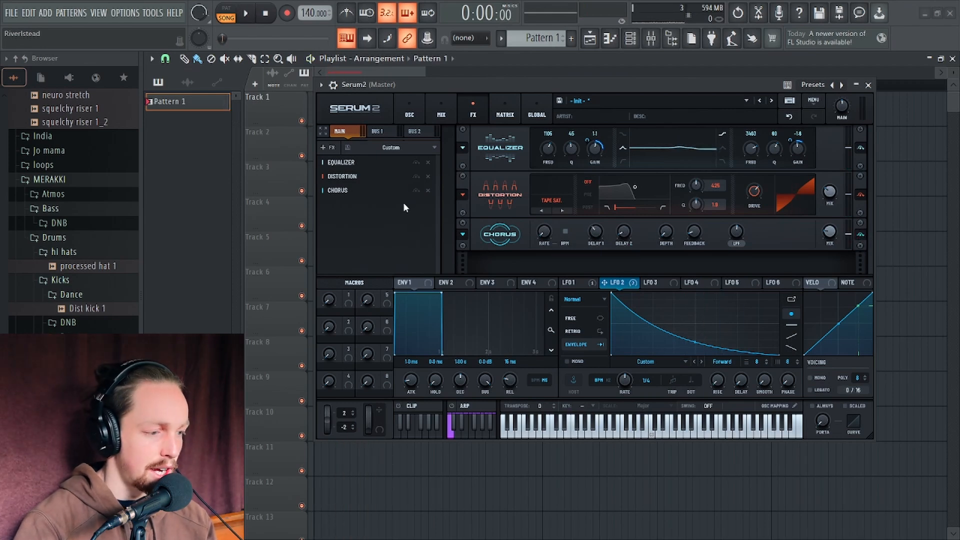
# Move the Chorus ahead of the Distortion in the effects chain
pyautogui.moveTo(370, 190); pyautogui.dragTo(369, 177)
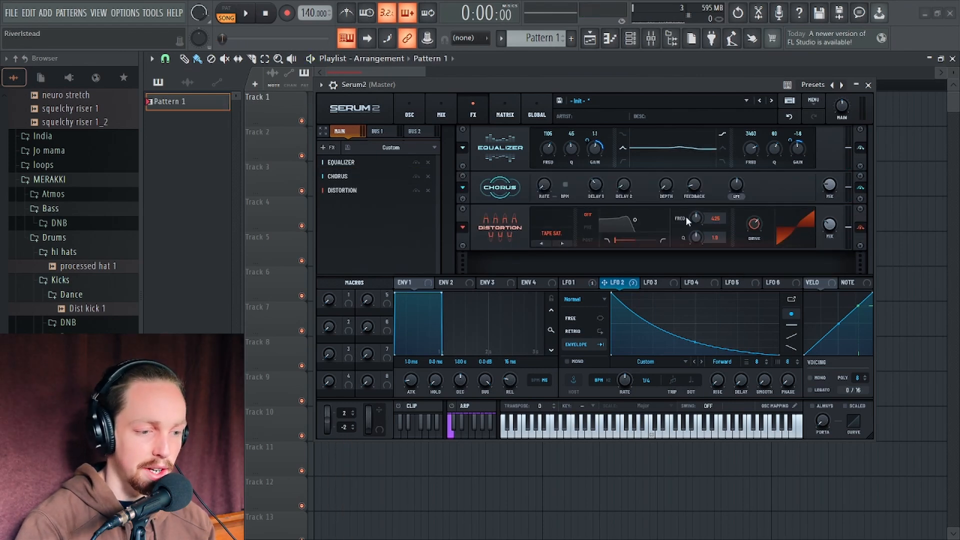
# Add a Compressor effect, shorten its release time, and audition the sound
pyautogui.click(328, 147)
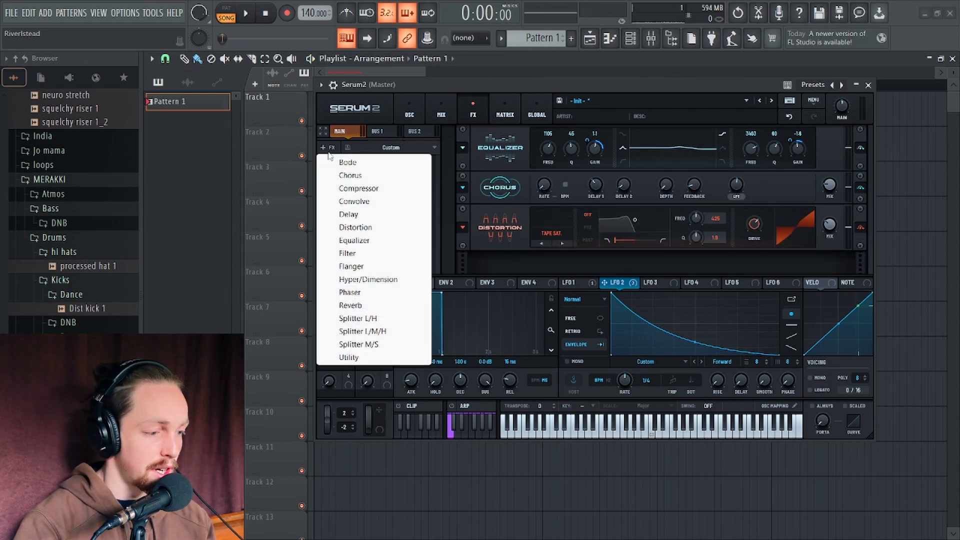
pyautogui.click(379, 194)
pyautogui.moveTo(674, 252); pyautogui.dragTo(651, 254)
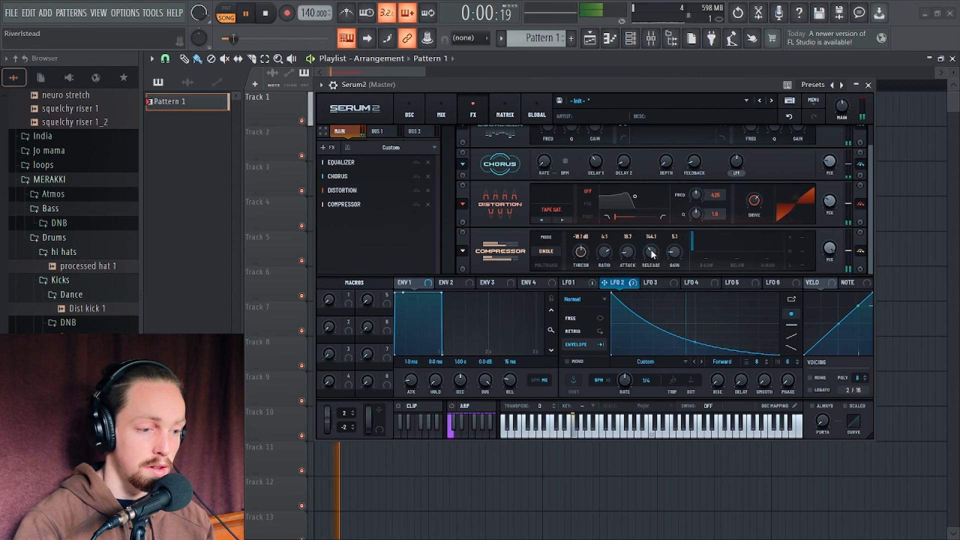
pyautogui.press('space')
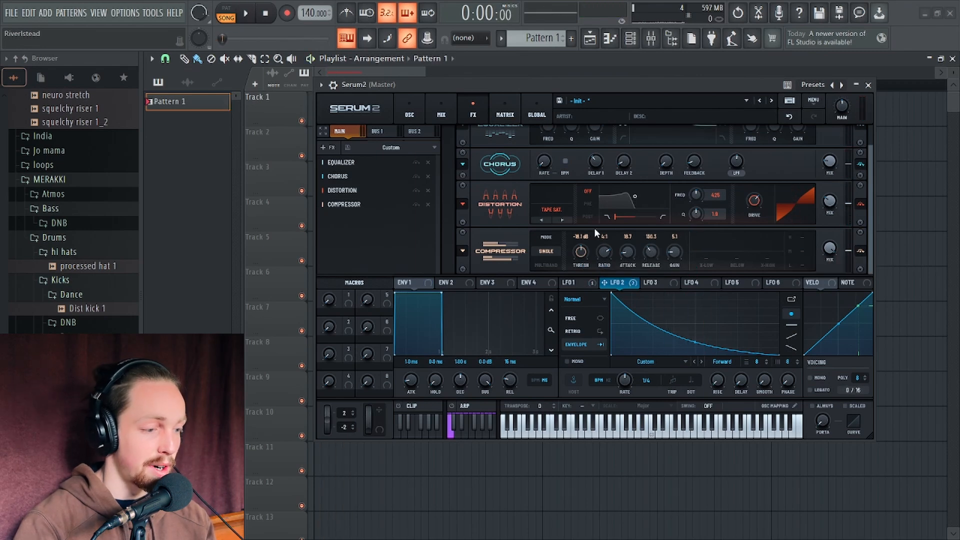
# Add a Phaser effect, set its frequency to about 126 Hz, and play the sound back
pyautogui.click(328, 147)
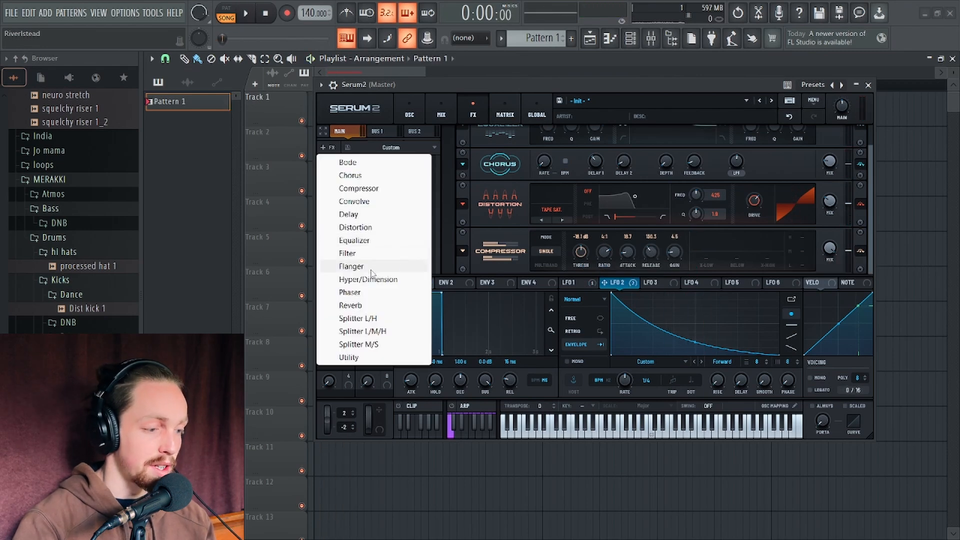
pyautogui.click(375, 292)
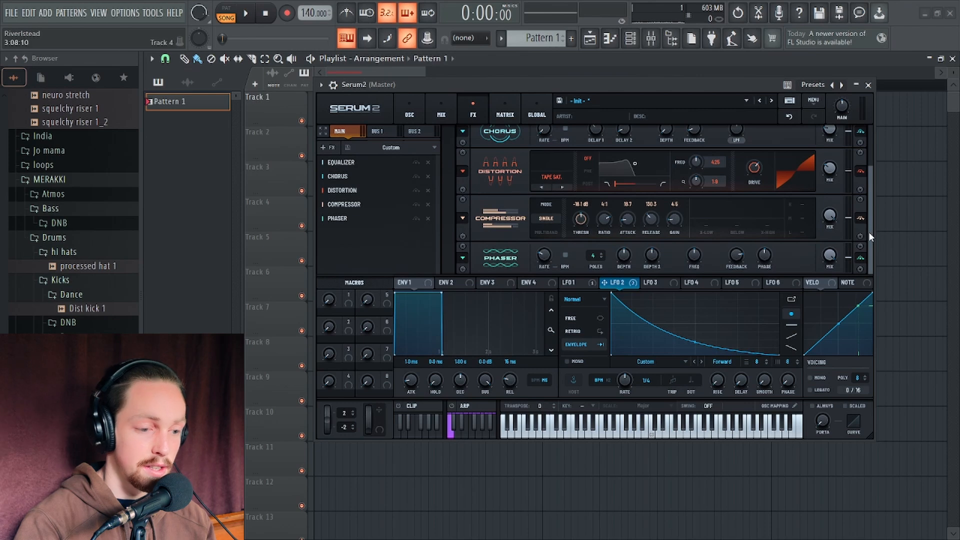
pyautogui.moveTo(693, 251); pyautogui.dragTo(694, 261)
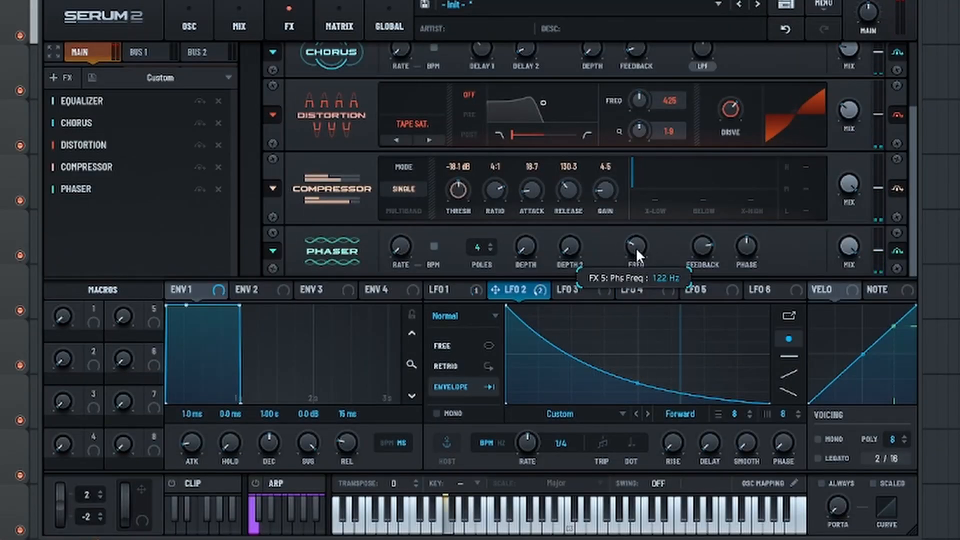
pyautogui.moveTo(635, 250); pyautogui.dragTo(637, 258)
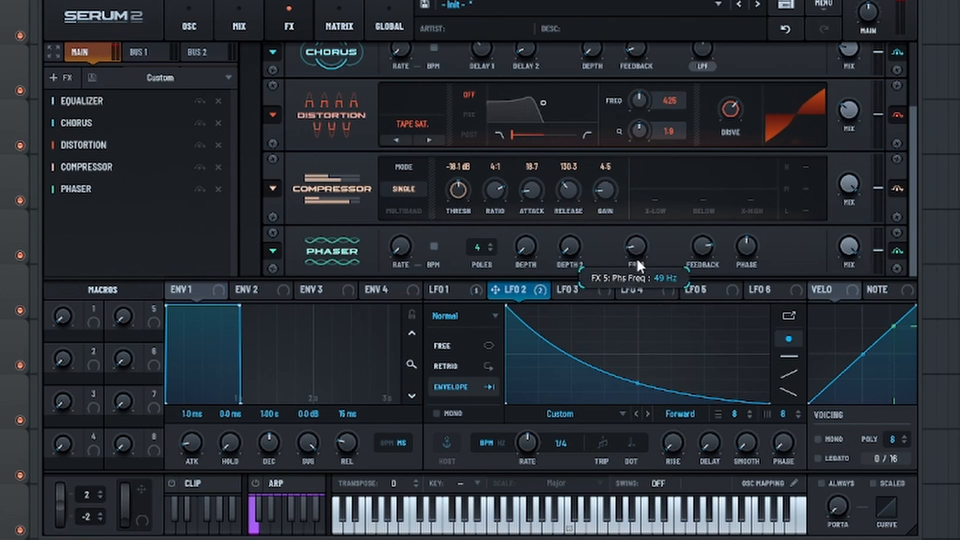
pyautogui.moveTo(854, 252); pyautogui.dragTo(856, 379)
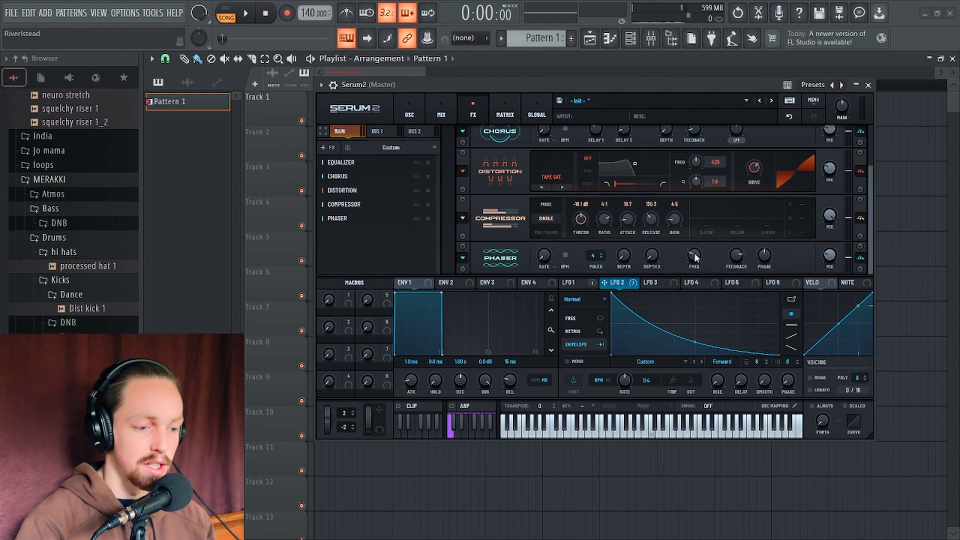
pyautogui.moveTo(693, 261); pyautogui.dragTo(693, 260)
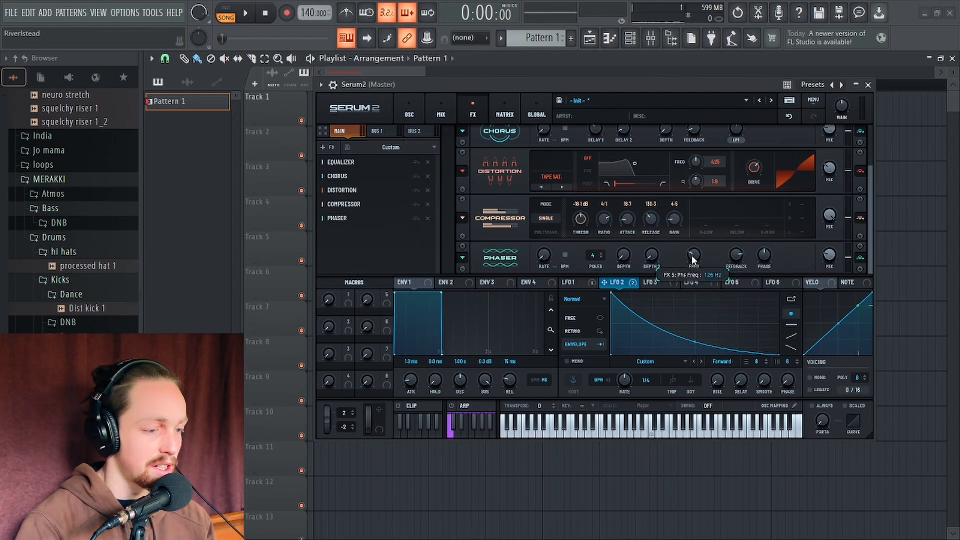
pyautogui.press('space')
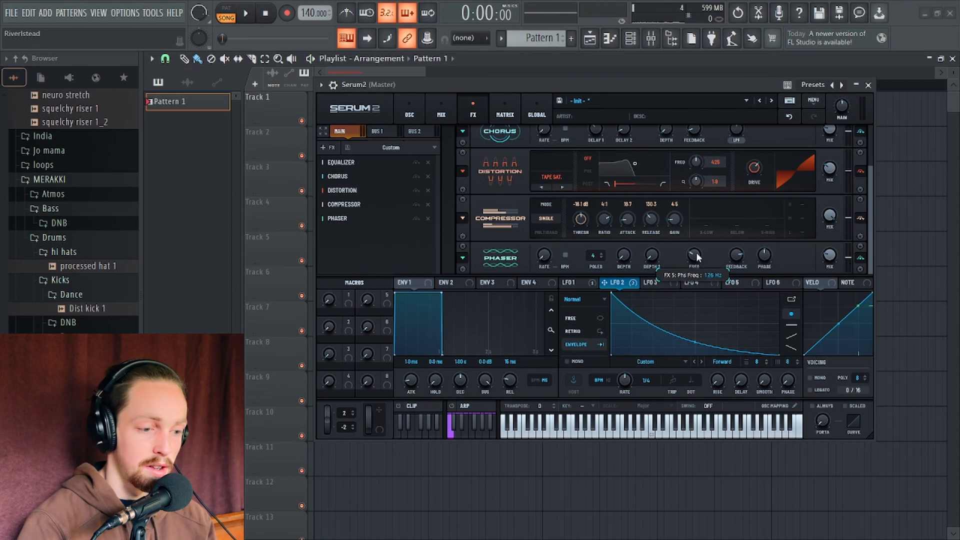
pyautogui.press('space')
# Add a second Distortion effect at the end of the chain and raise its drive
pyautogui.moveTo(553, 86); pyautogui.dragTo(553, 67)
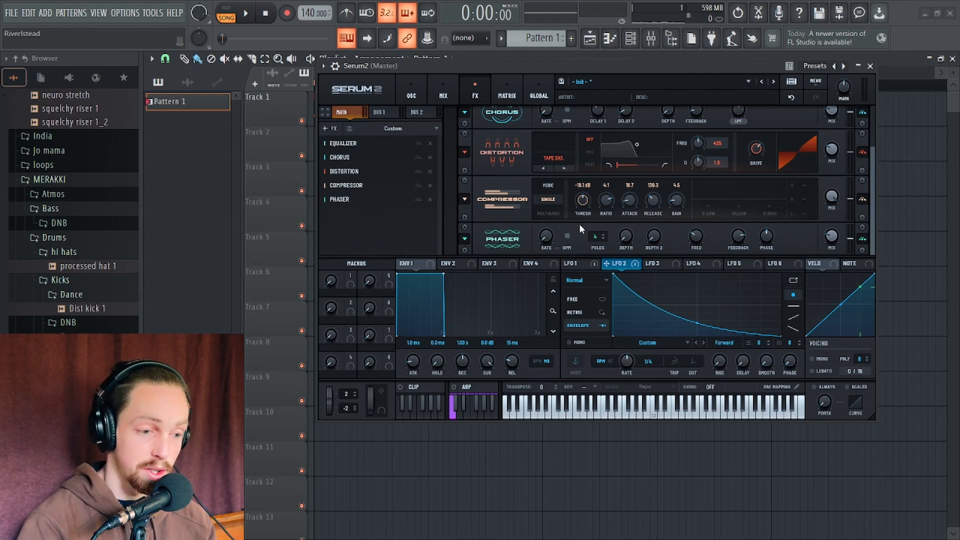
pyautogui.click(334, 129)
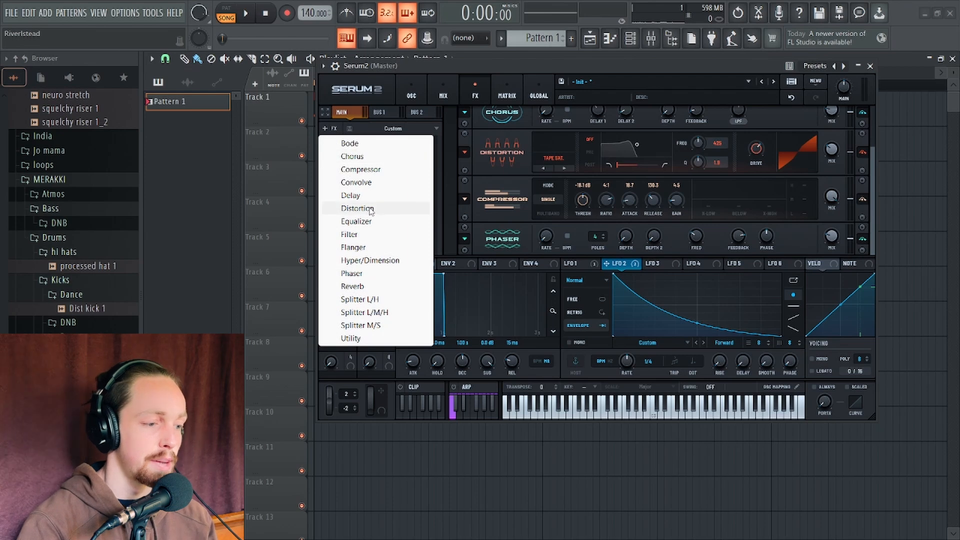
pyautogui.click(352, 208)
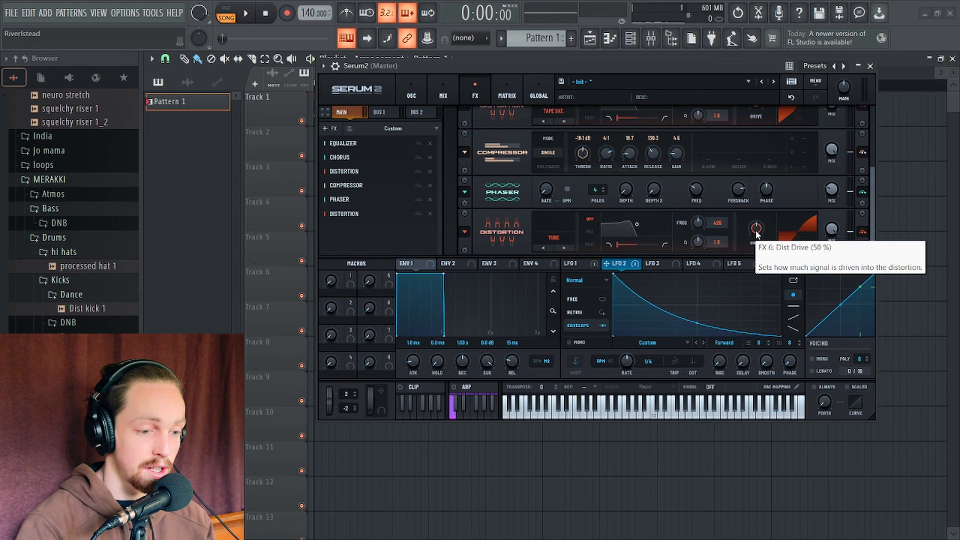
pyautogui.moveTo(756, 232); pyautogui.dragTo(758, 219)
pyautogui.press('space')
# Switch the new Distortion's mode to SoftClip, nudge its drive, and audition the result
pyautogui.click(553, 238)
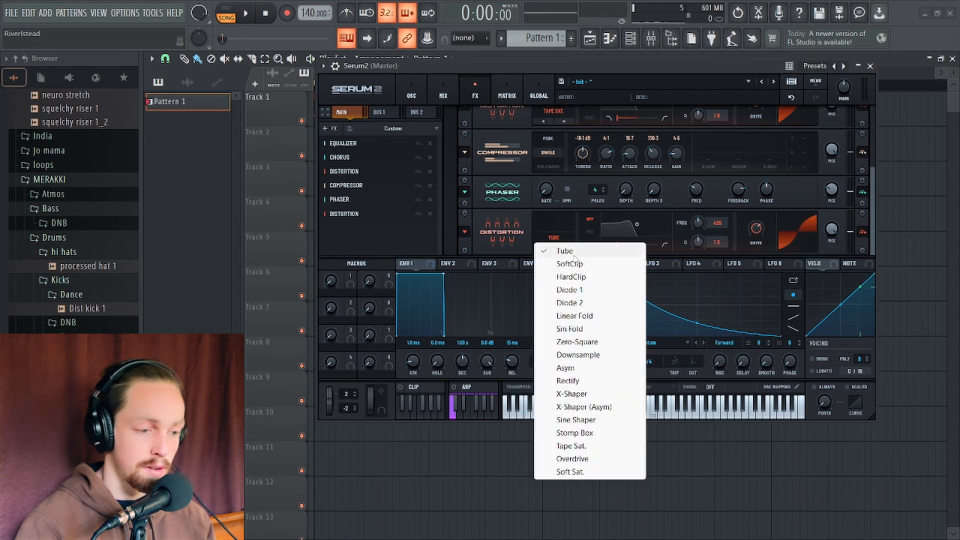
pyautogui.click(560, 265)
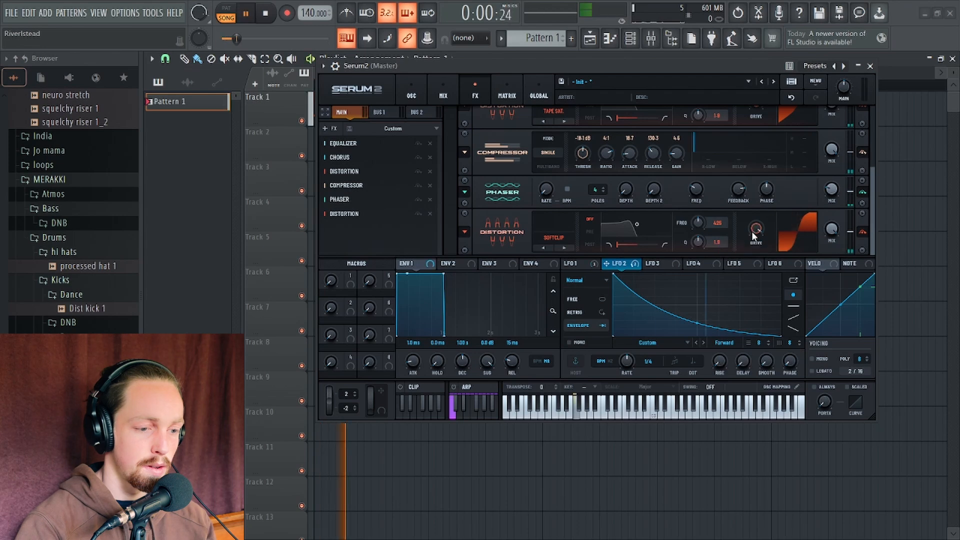
pyautogui.moveTo(754, 233)
pyautogui.mouseDown()
pyautogui.moveTo(754, 247)
pyautogui.moveTo(756, 238)
pyautogui.mouseUp()
pyautogui.press('space')
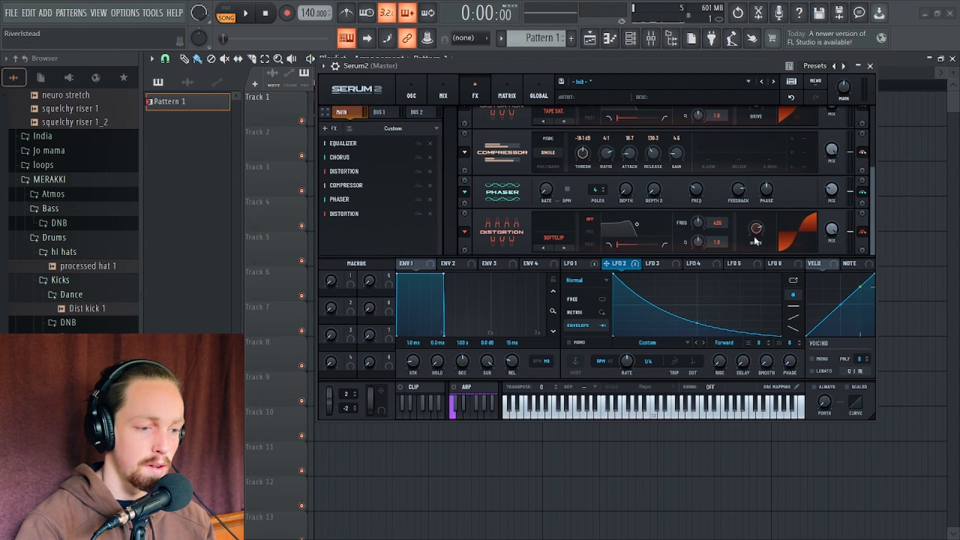
pyautogui.press('space')
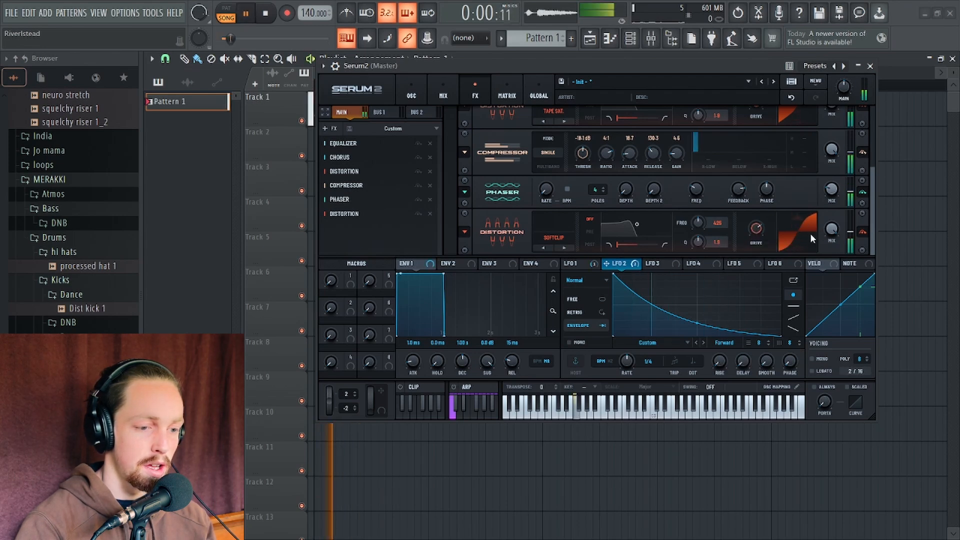
pyautogui.press('space')
# Add another Equalizer and move it ahead of the last Distortion in the chain
pyautogui.click(427, 217)
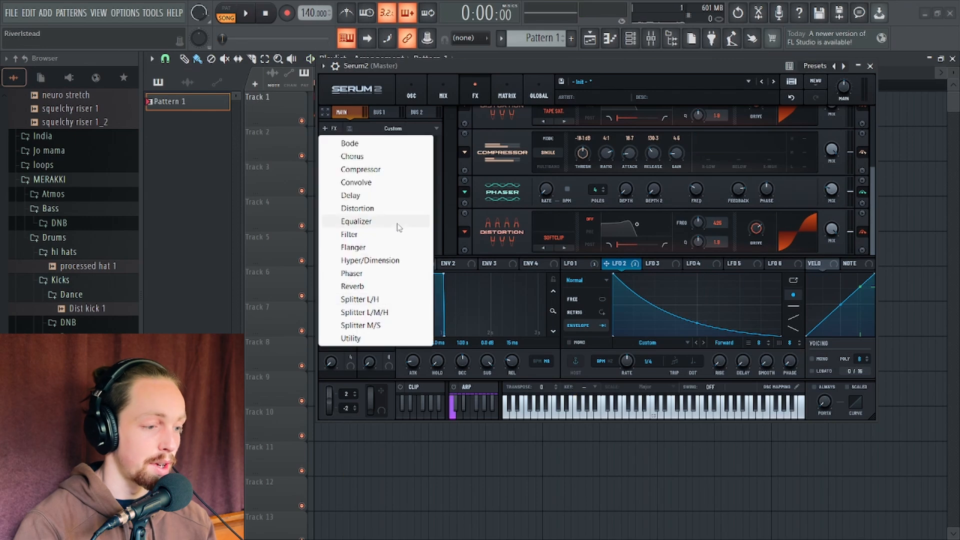
pyautogui.click(390, 226)
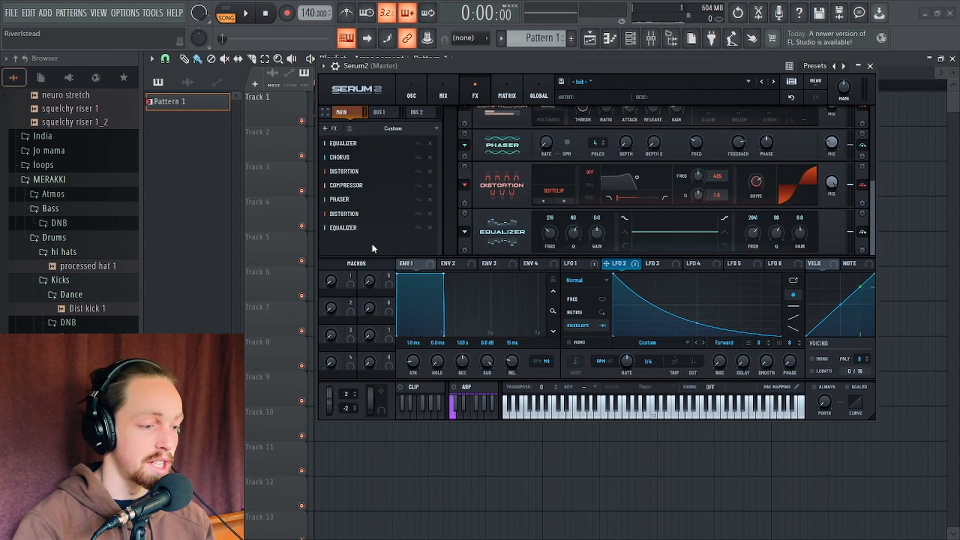
pyautogui.moveTo(371, 227); pyautogui.dragTo(371, 212)
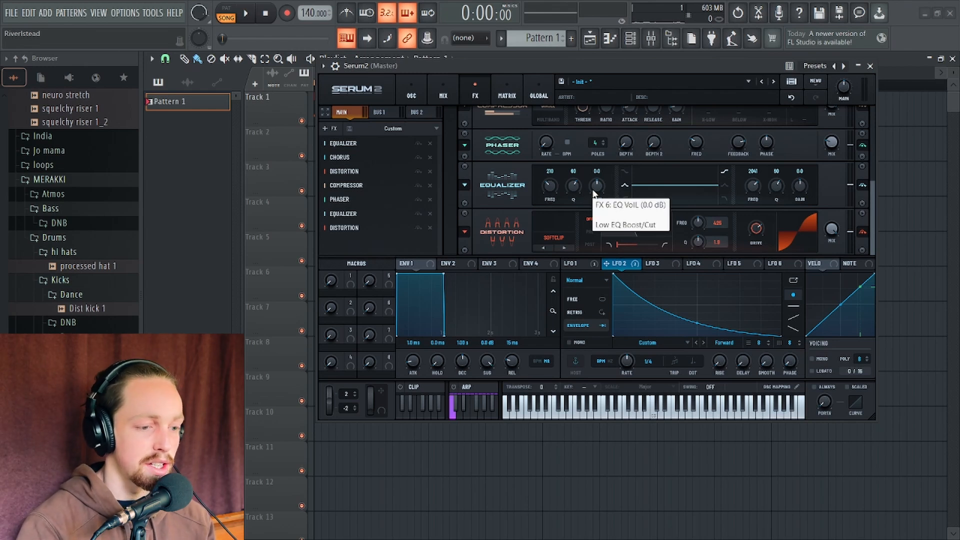
# Boost the new Equalizer's low band to 8.5 dB and sweep its frequency upward while listening
pyautogui.moveTo(594, 193); pyautogui.dragTo(594, 177)
pyautogui.scroll(3, 550, 186)
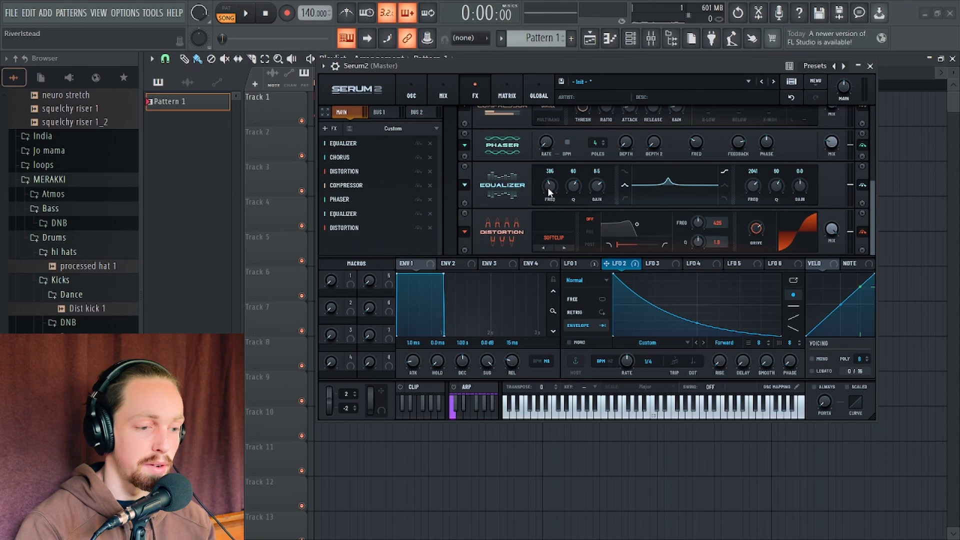
pyautogui.scroll(1, 548, 185)
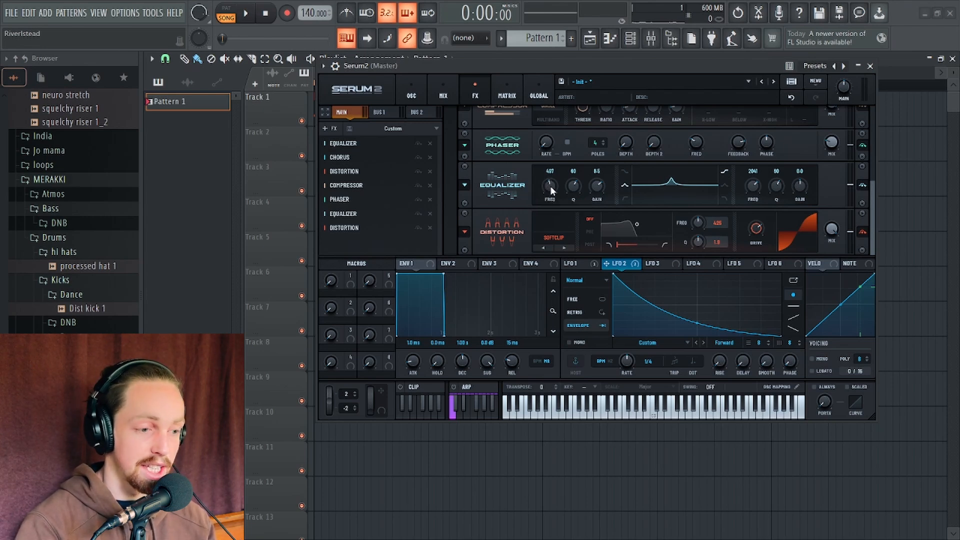
pyautogui.scroll(5, 548, 187)
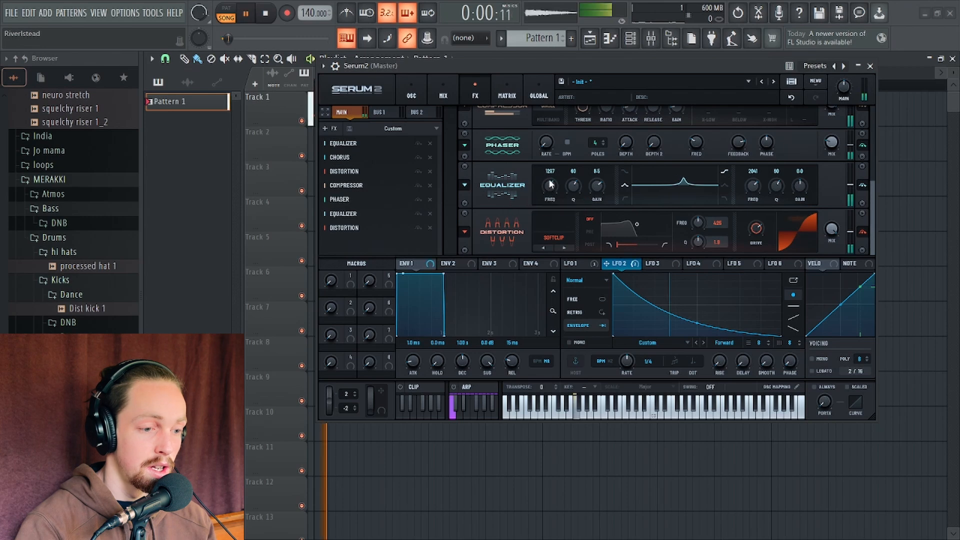
pyautogui.press('space')
pyautogui.scroll(1, 550, 186)
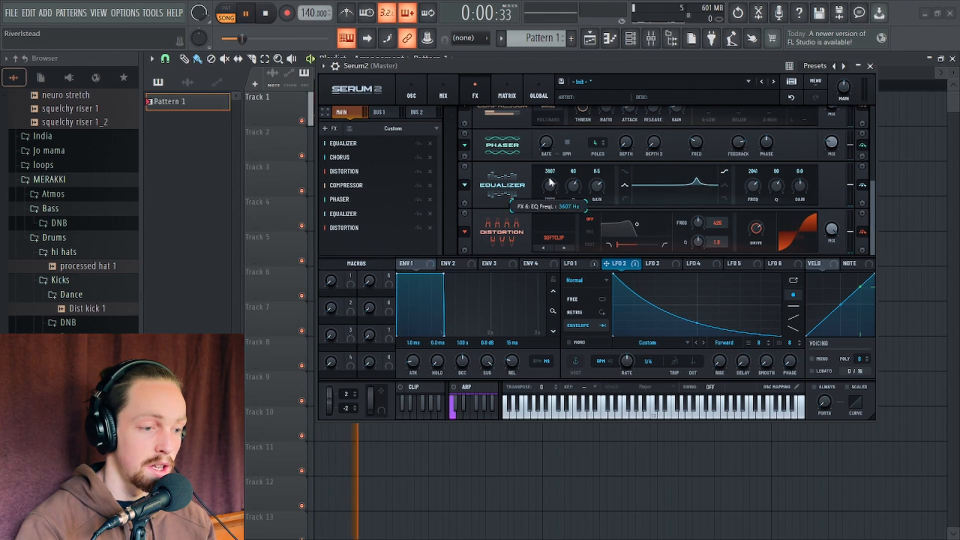
pyautogui.press('space')
# Cut the new Equalizer's low band to -9.9 dB and set its frequency to about 223 Hz while auditioning
pyautogui.moveTo(597, 186); pyautogui.dragTo(599, 225)
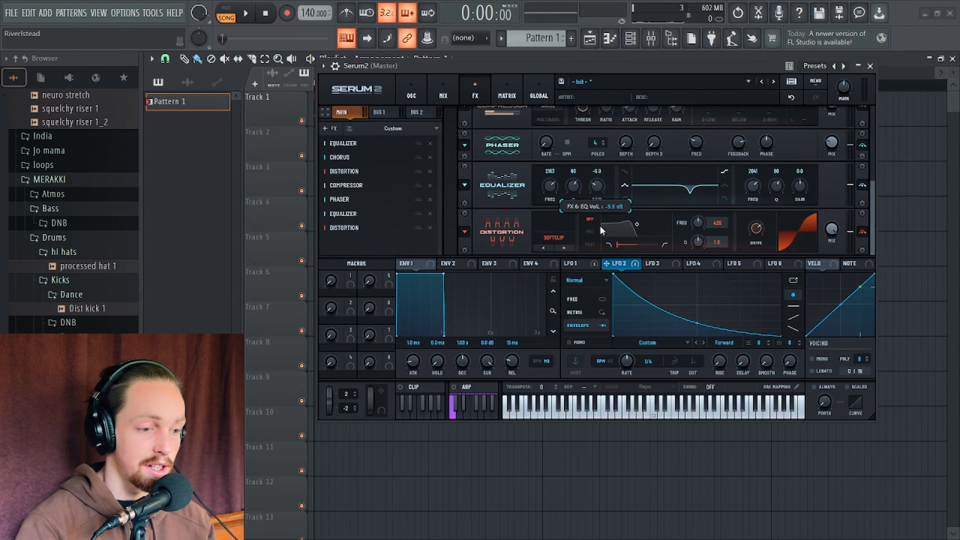
pyautogui.scroll(-10, 550, 188)
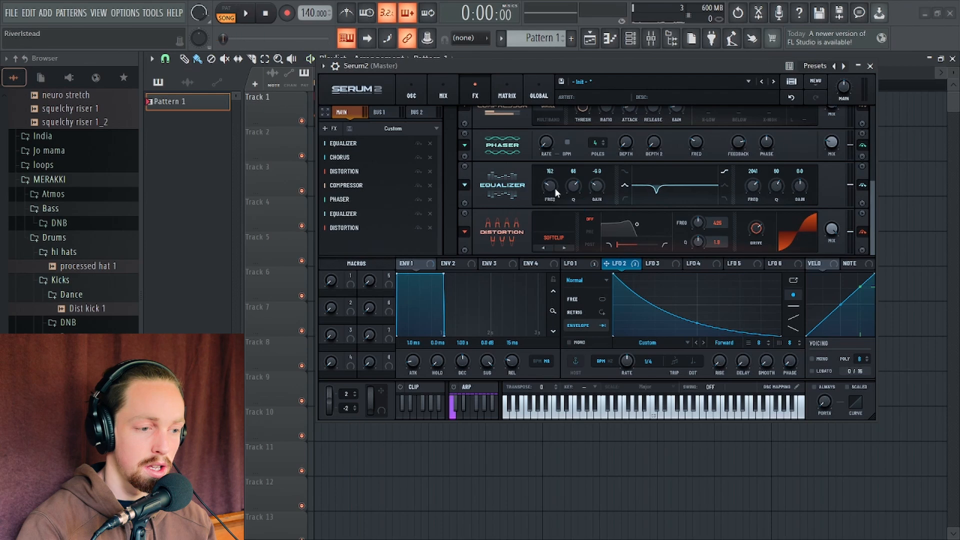
pyautogui.scroll(2, 550, 186)
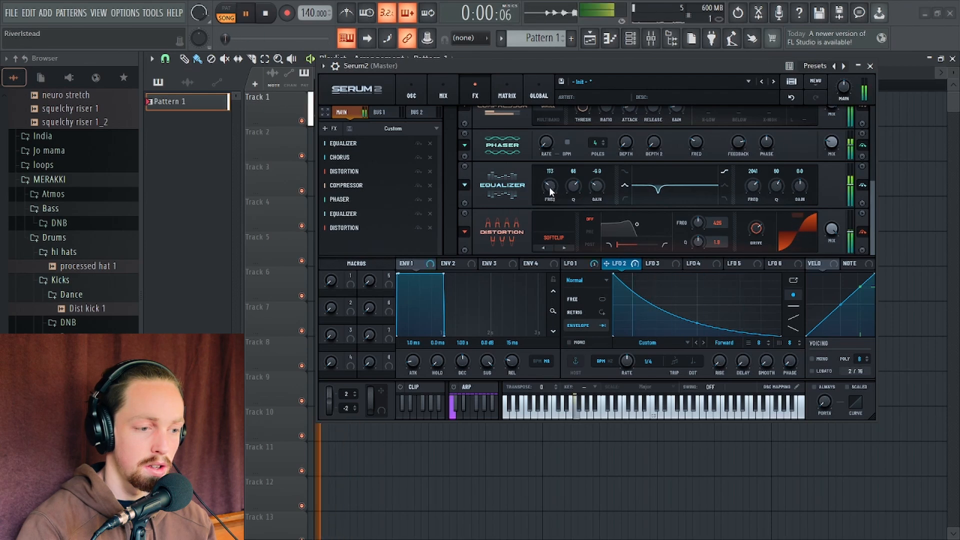
pyautogui.press('space')
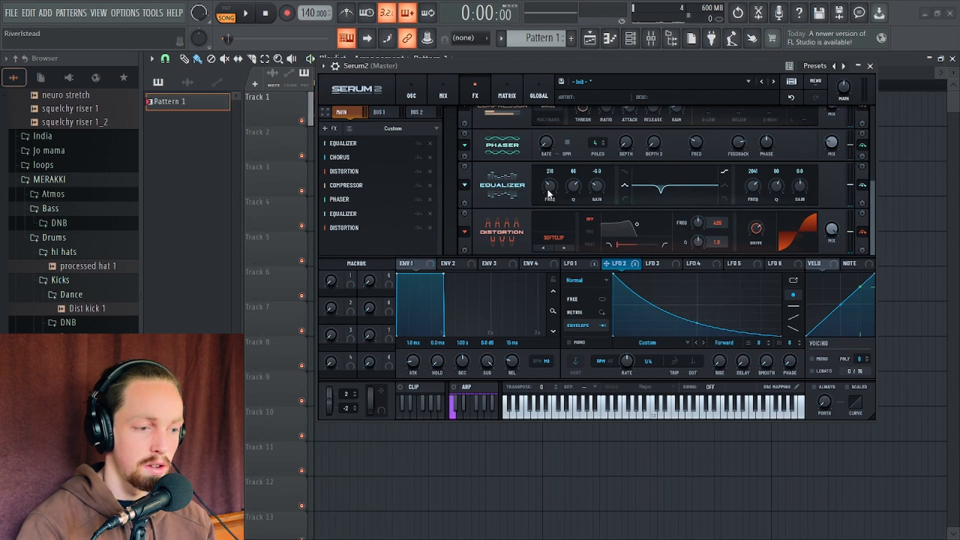
pyautogui.press('space')
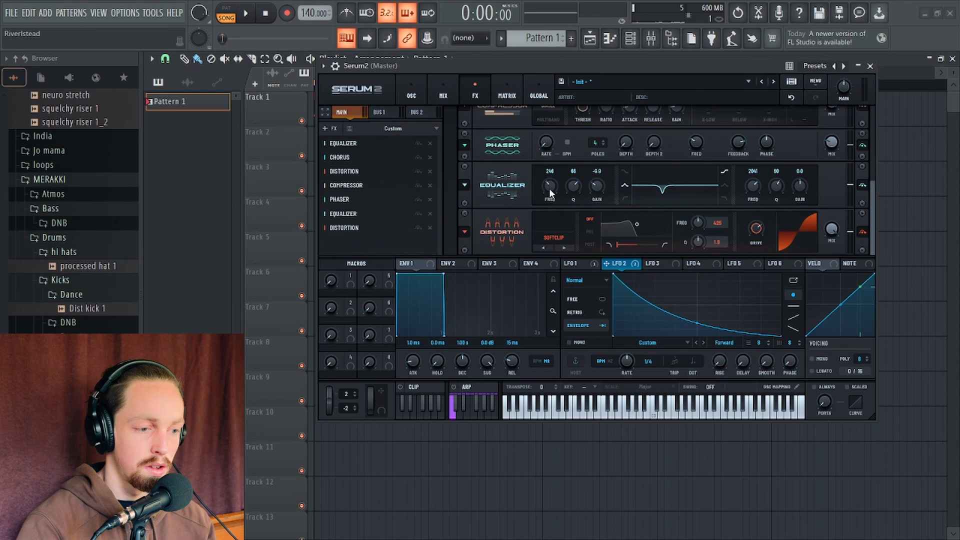
pyautogui.scroll(1, 549, 188)
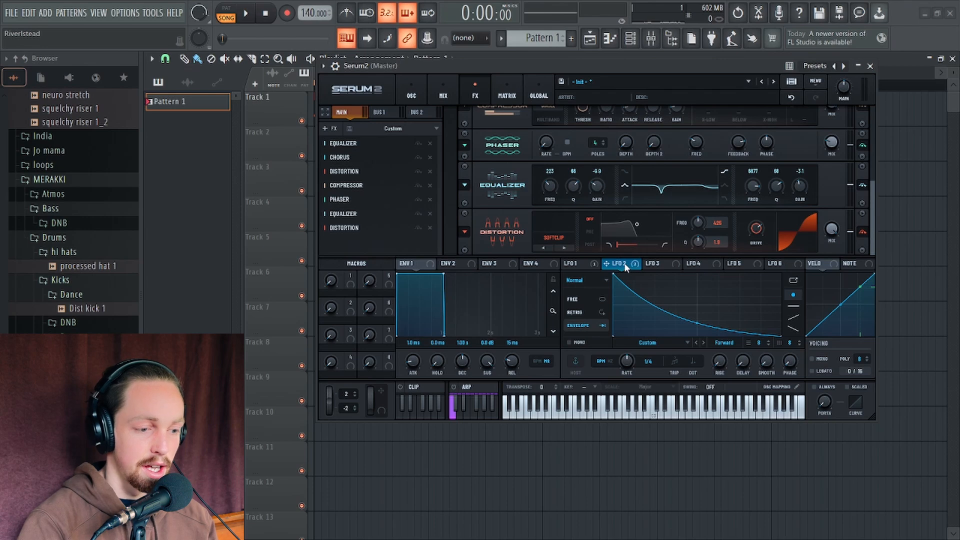
# Modulate the new Equalizer's high-band frequency with LFO 2, cut that band to about -13.5 dB, and audition
pyautogui.moveTo(625, 268); pyautogui.dragTo(783, 207)
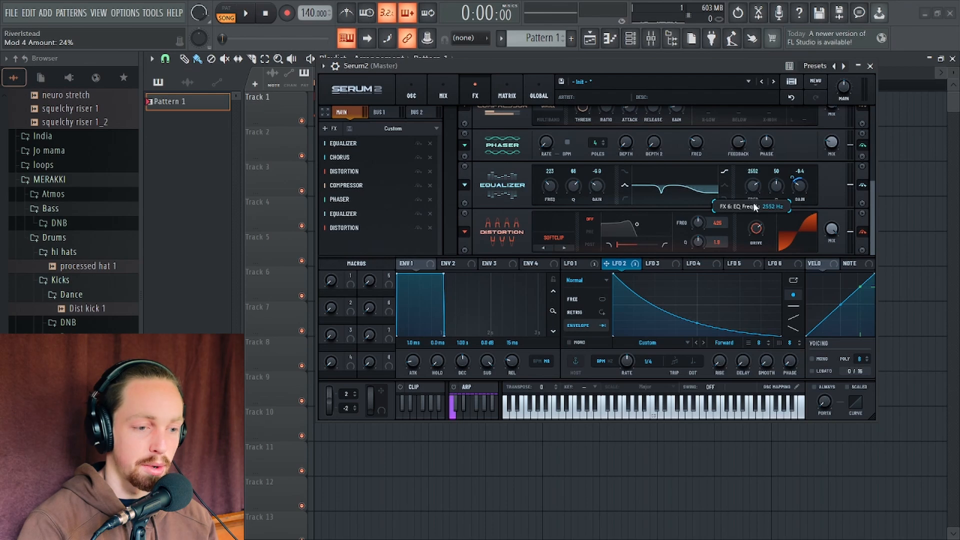
pyautogui.moveTo(753, 202); pyautogui.dragTo(754, 205)
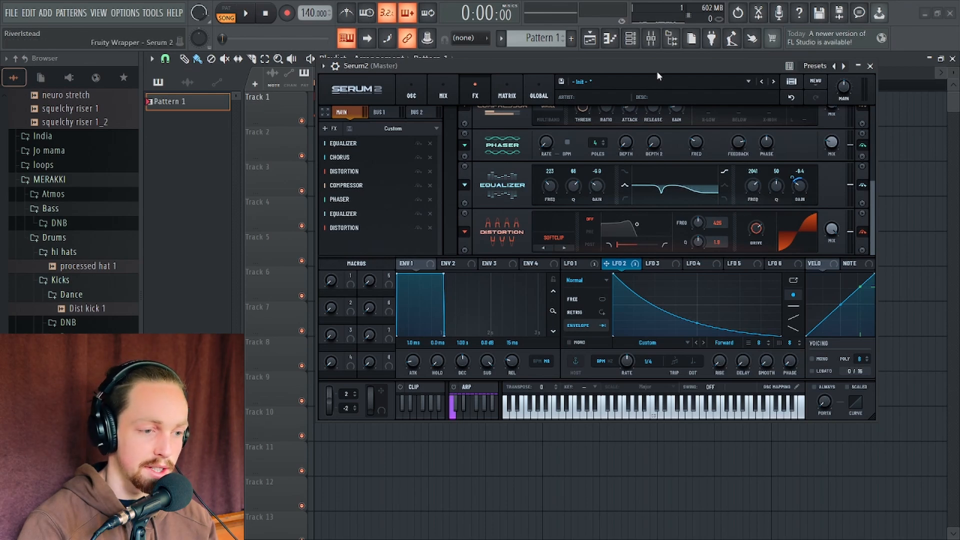
pyautogui.moveTo(657, 70); pyautogui.dragTo(642, 69)
pyautogui.press('space')
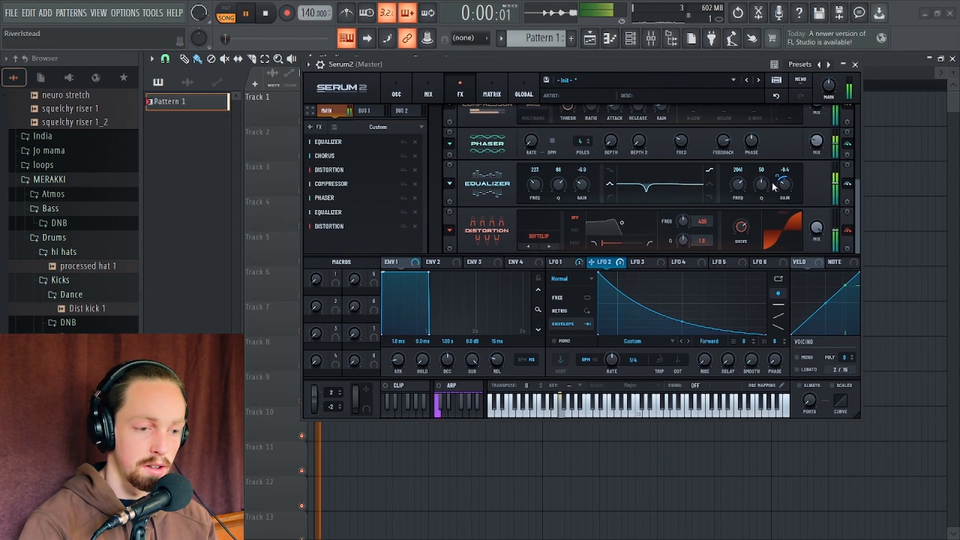
pyautogui.press('space')
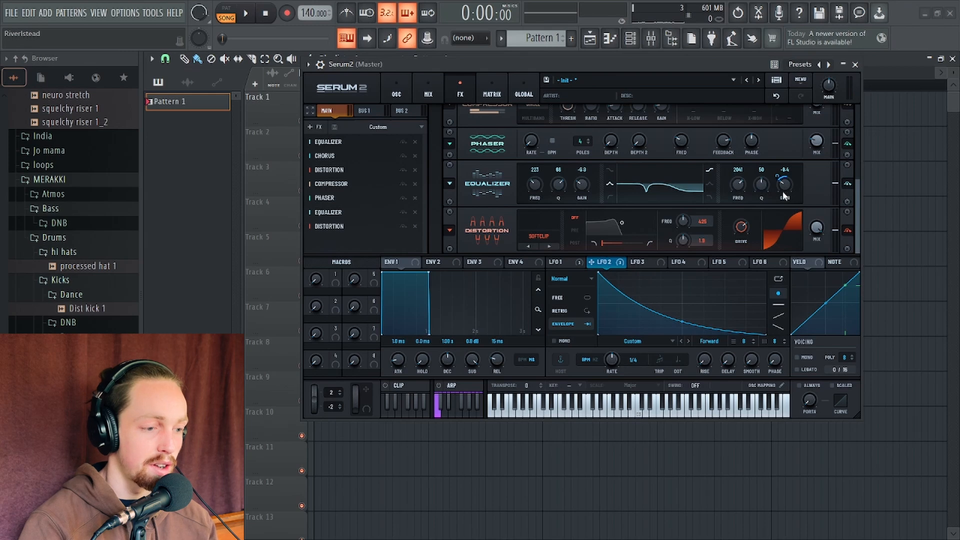
pyautogui.press('space')
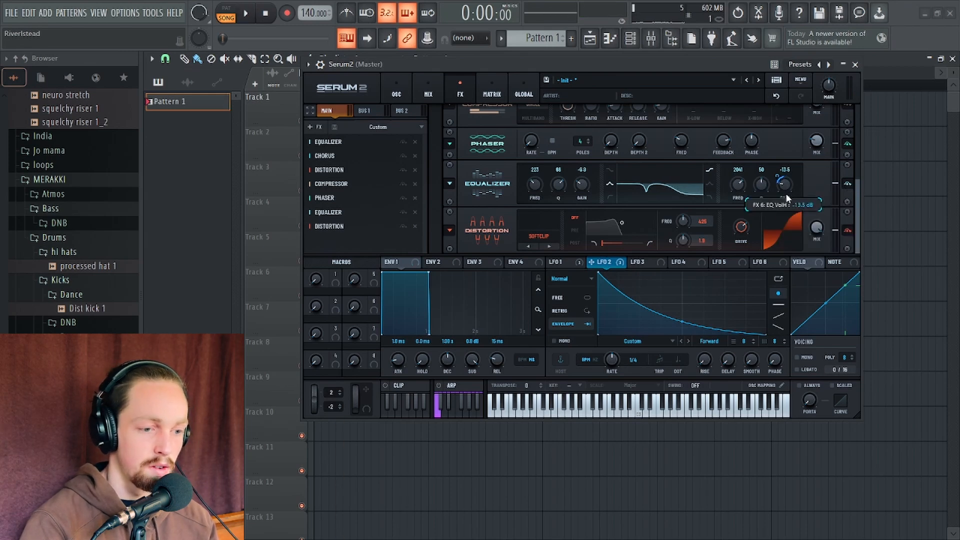
# Set the new Equalizer's high-band gain to about -10.1 dB while auditioning the sound
pyautogui.scroll(-2, 785, 193)
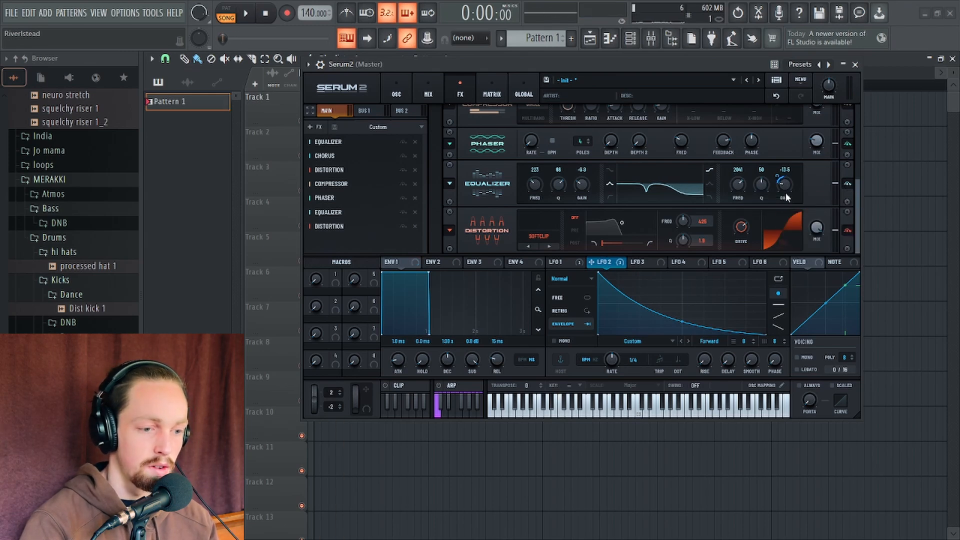
pyautogui.click(847, 184)
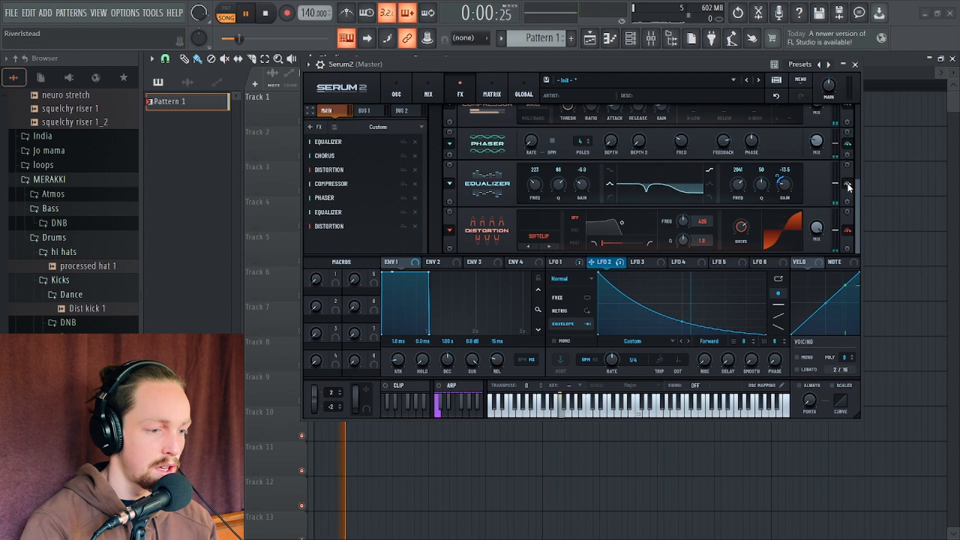
pyautogui.scroll(1, 784, 186)
pyautogui.press('space')
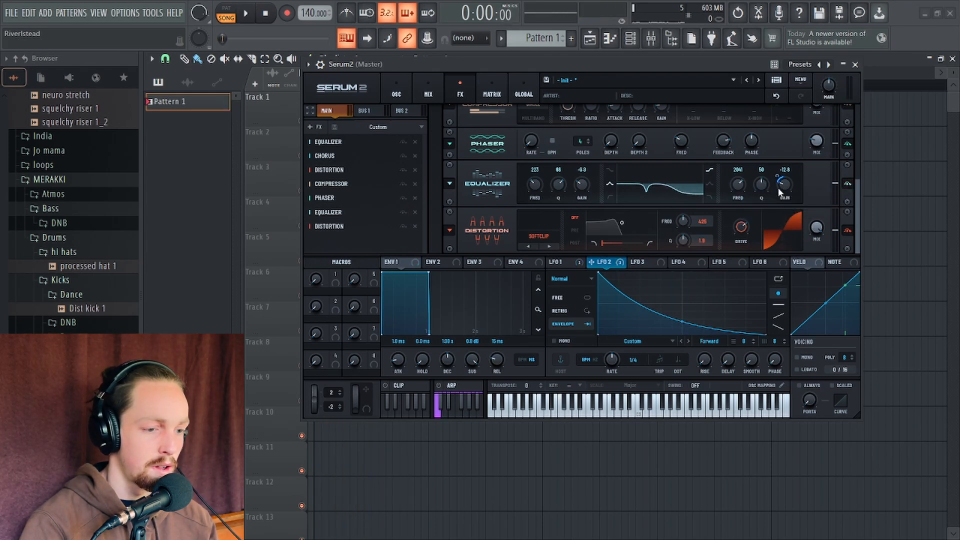
pyautogui.scroll(4, 785, 186)
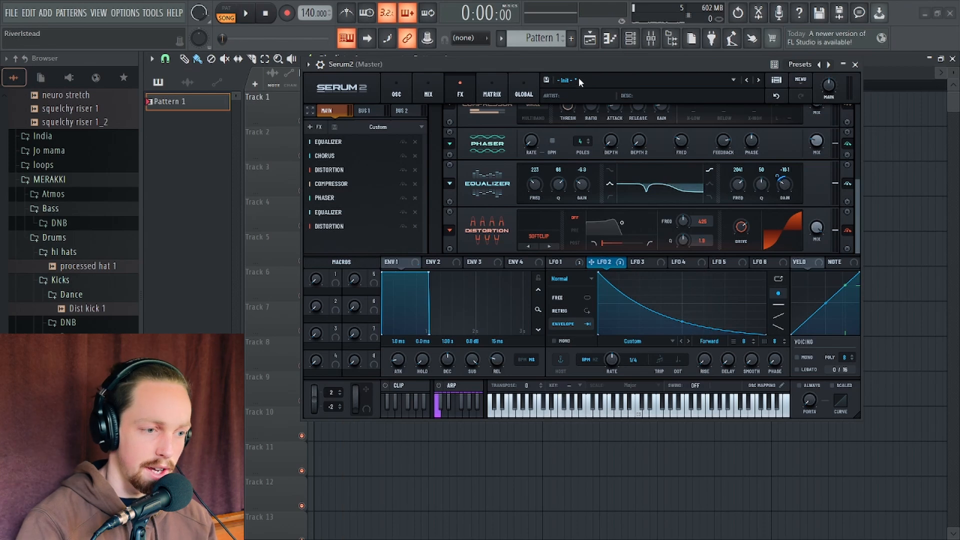
# Adjust LFO 1's rate to about 6.7 Hz while repeatedly auditioning the sound
pyautogui.moveTo(580, 61); pyautogui.dragTo(544, 52)
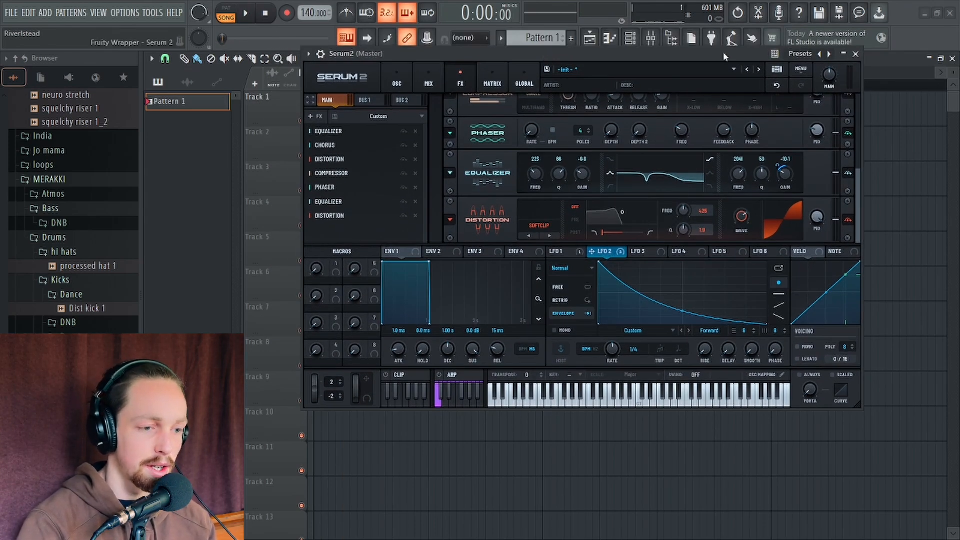
pyautogui.moveTo(723, 52); pyautogui.dragTo(688, 58)
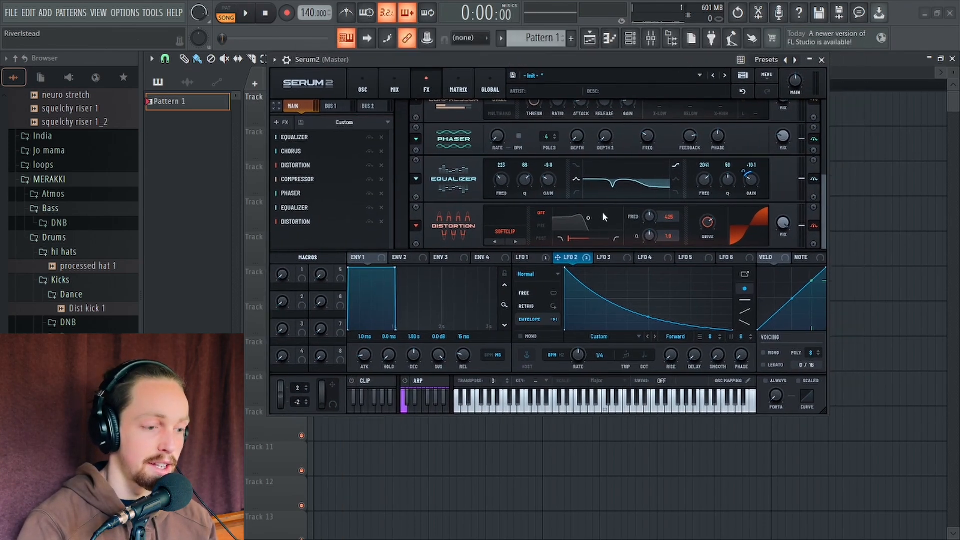
pyautogui.click(529, 257)
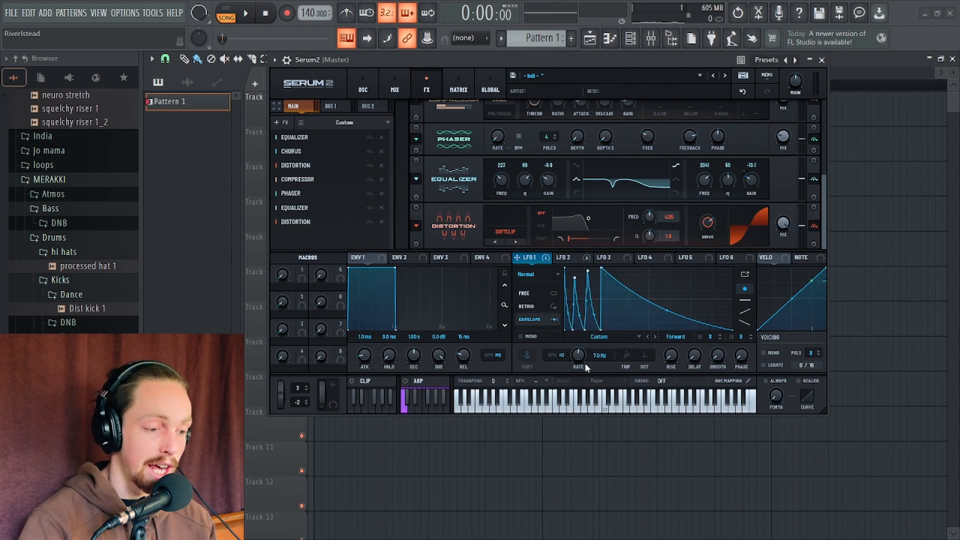
pyautogui.press('space')
pyautogui.moveTo(580, 356); pyautogui.dragTo(576, 356)
pyautogui.press('space')
pyautogui.press('space')
pyautogui.press('space')
pyautogui.press('space')
pyautogui.press('space')
pyautogui.press('space')
pyautogui.press('space')
pyautogui.press('space')
pyautogui.press('space')
pyautogui.press('space')
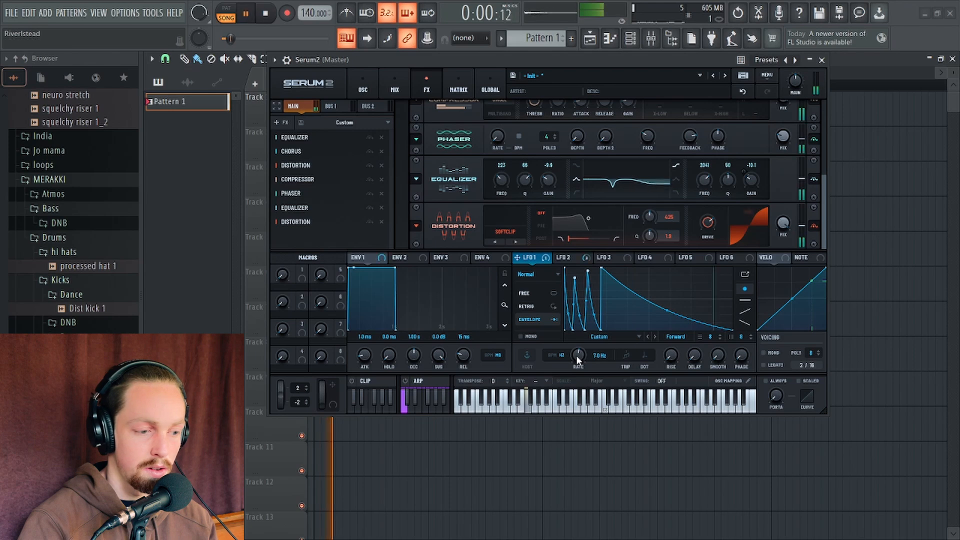
pyautogui.press('space')
pyautogui.press('space')
pyautogui.press('space')
pyautogui.press('space')
pyautogui.press('space')
pyautogui.press('space')
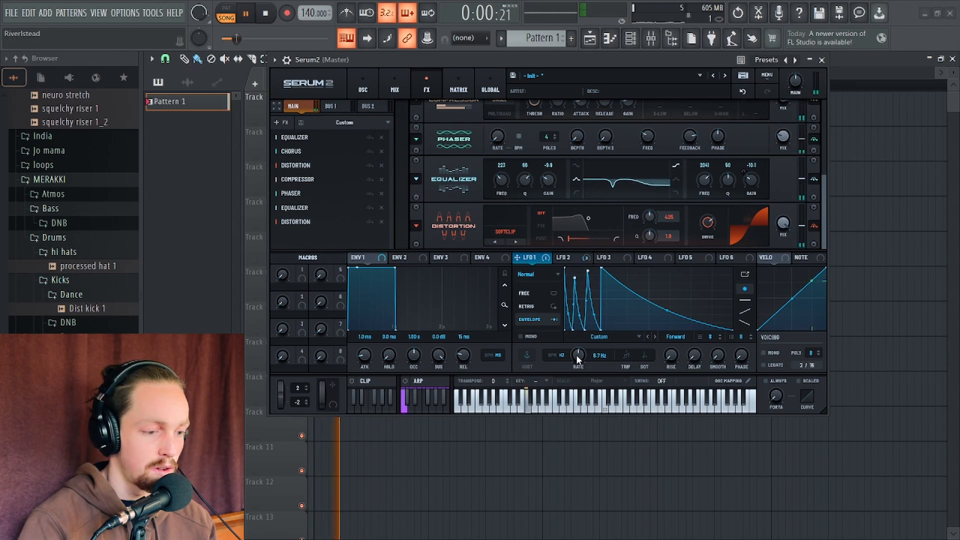
pyautogui.press('space')
pyautogui.press('space')
pyautogui.press('space')
pyautogui.moveTo(576, 355); pyautogui.dragTo(576, 354)
pyautogui.press('space')
pyautogui.press('space')
pyautogui.press('space')
pyautogui.press('space')
pyautogui.press('space')
pyautogui.press('space')
pyautogui.press('space')
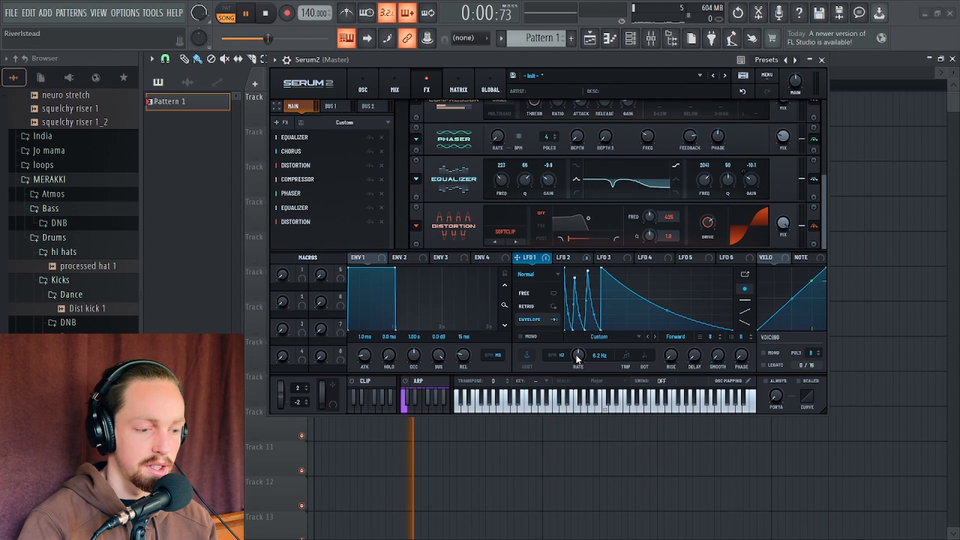
pyautogui.press('space')
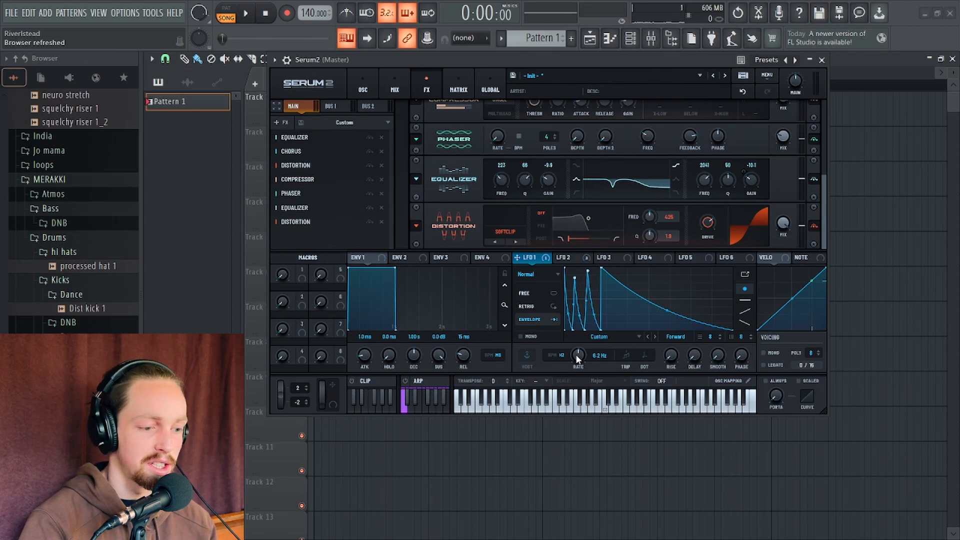
pyautogui.moveTo(575, 355); pyautogui.dragTo(575, 353)
pyautogui.press('space')
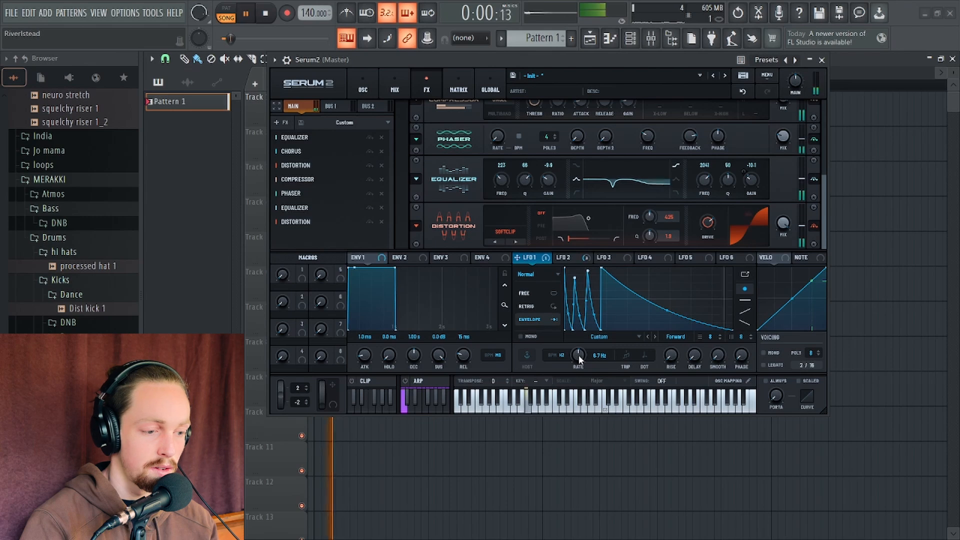
pyautogui.press('space')
# Reshape LFO 3 into a falling ramp from its start
pyautogui.click(459, 91)
pyautogui.click(429, 91)
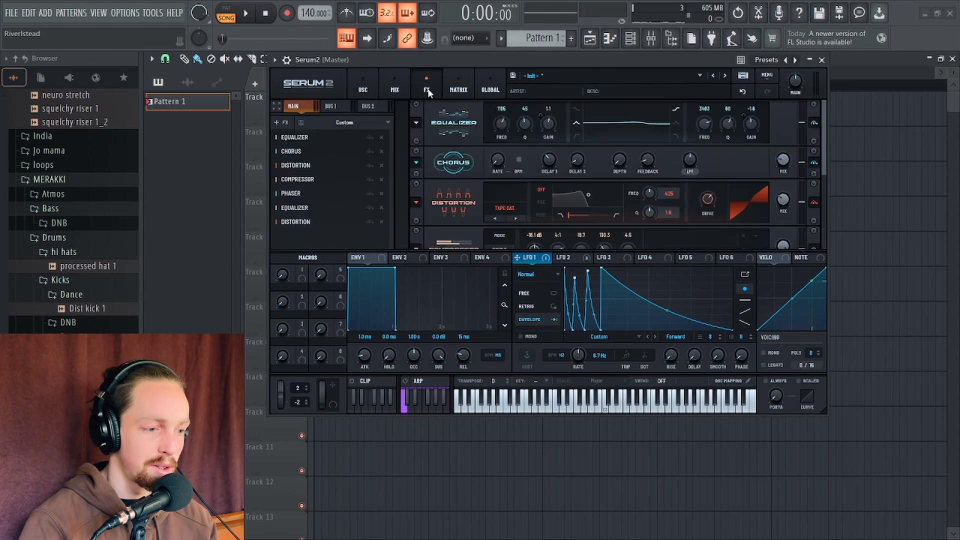
pyautogui.click(620, 259)
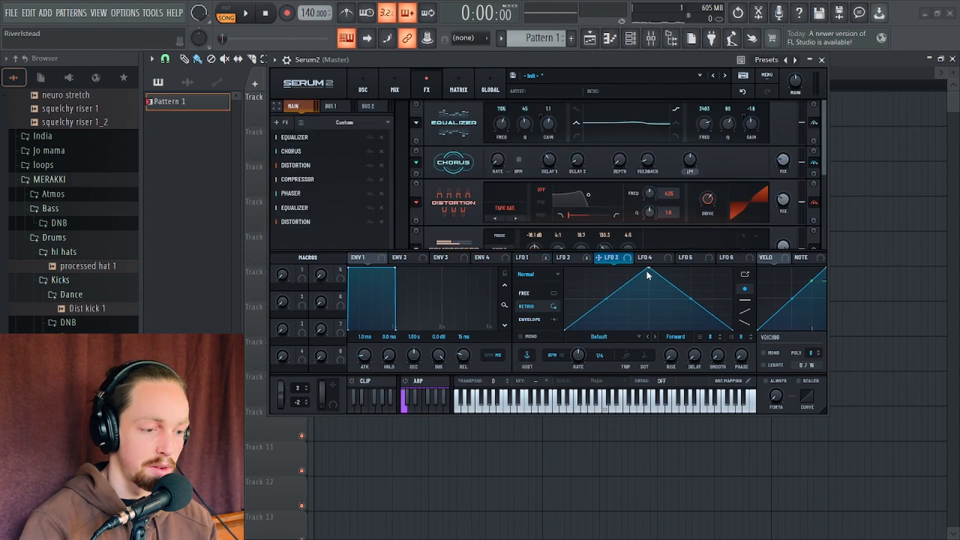
pyautogui.moveTo(647, 270); pyautogui.dragTo(603, 371)
# Add a modulation matrix routing from LFO 3 to Main Tuning
pyautogui.click(459, 90)
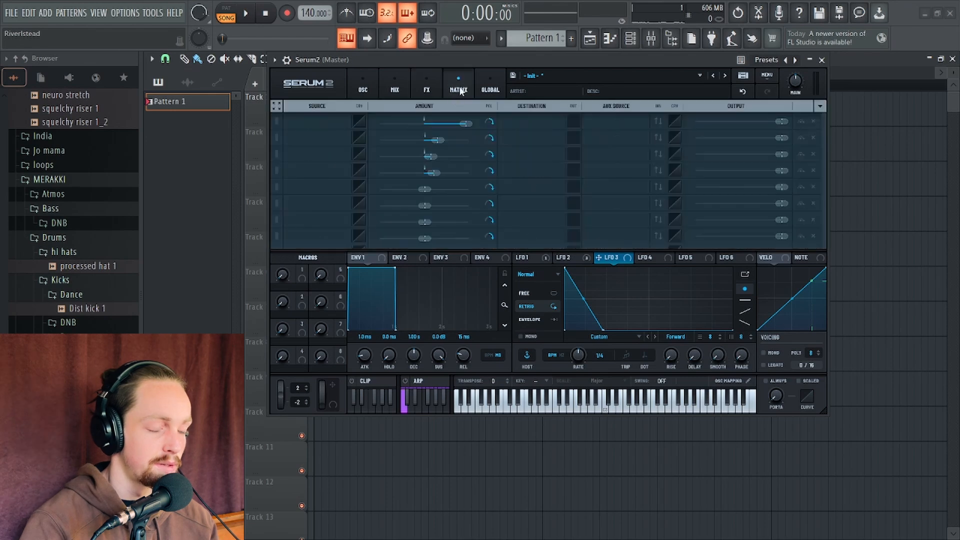
pyautogui.click(324, 188)
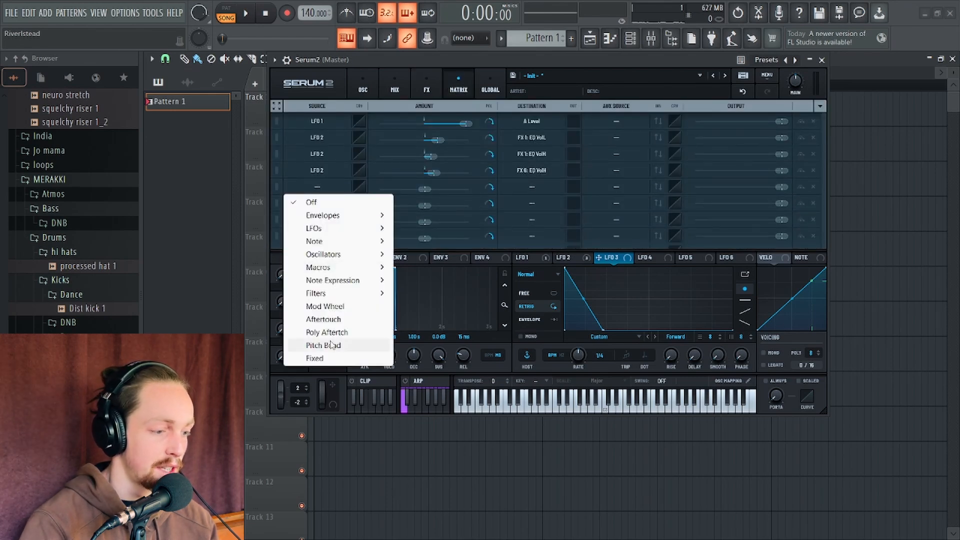
pyautogui.moveTo(330, 228)
pyautogui.click(440, 256)
pyautogui.click(517, 188)
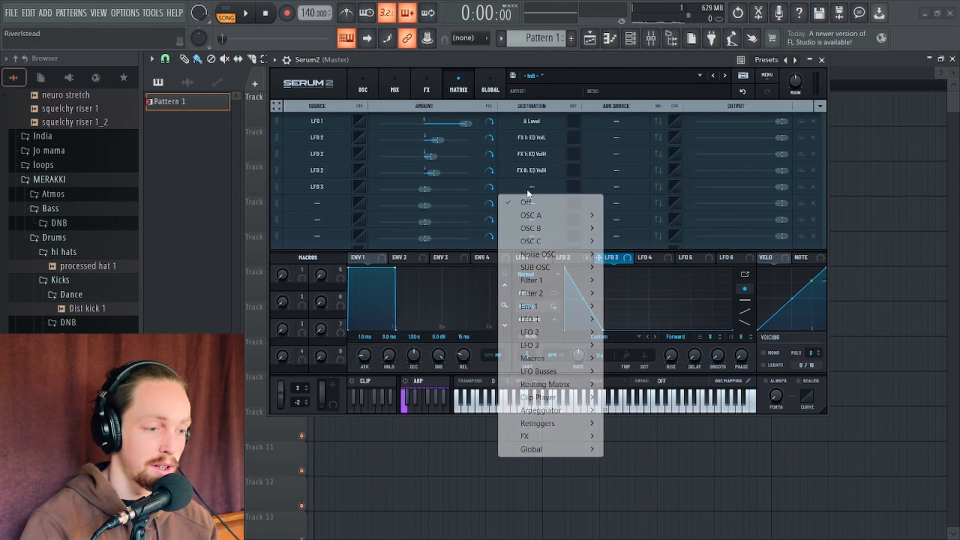
pyautogui.moveTo(550, 449)
pyautogui.click(656, 448)
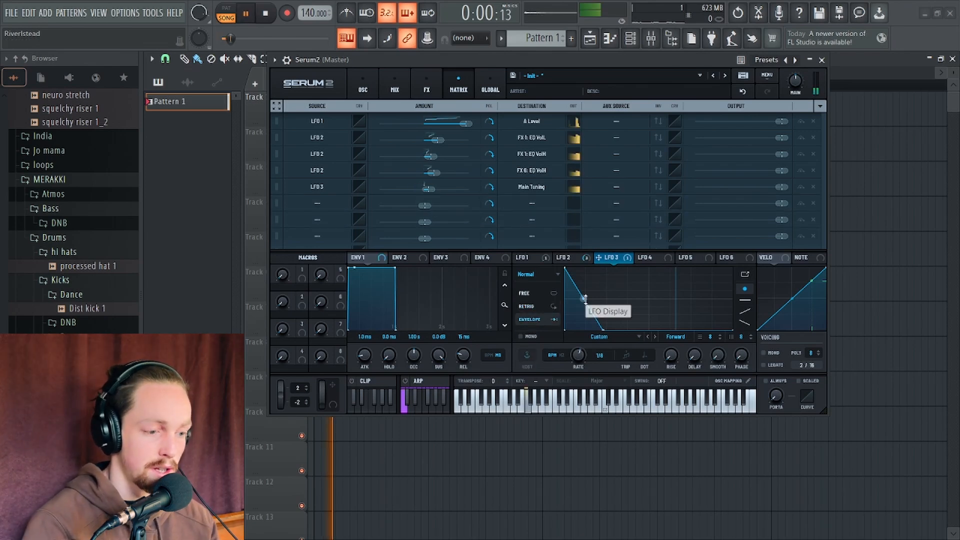
# Bend LFO 3's ramp into a sharp exponential decay and audition the pitch modulation
pyautogui.moveTo(583, 299); pyautogui.dragTo(602, 343)
pyautogui.press('space')
pyautogui.press('space')
pyautogui.press('space')
pyautogui.press('space')
pyautogui.press('space')
pyautogui.press('space')
pyautogui.press('space')
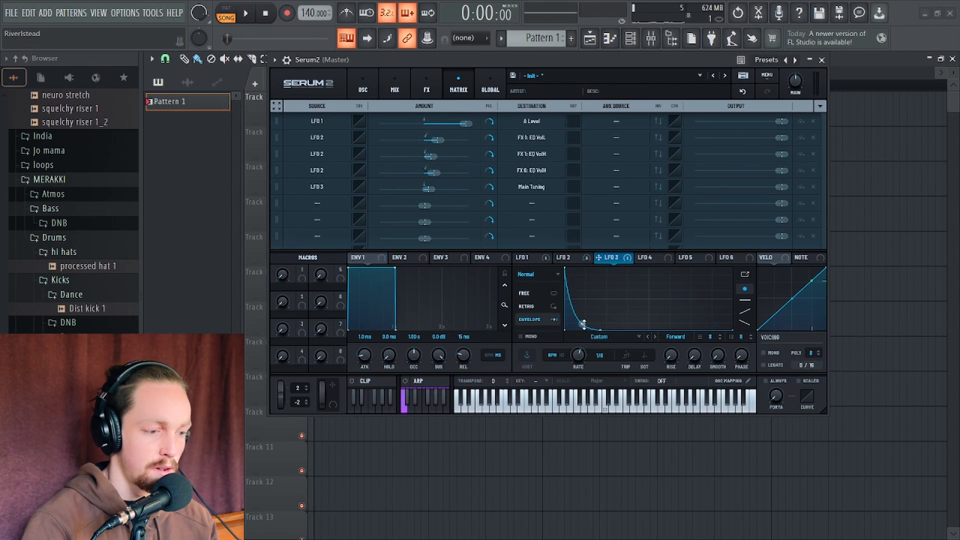
pyautogui.moveTo(781, 186); pyautogui.dragTo(743, 190)
pyautogui.doubleClick(735, 187)
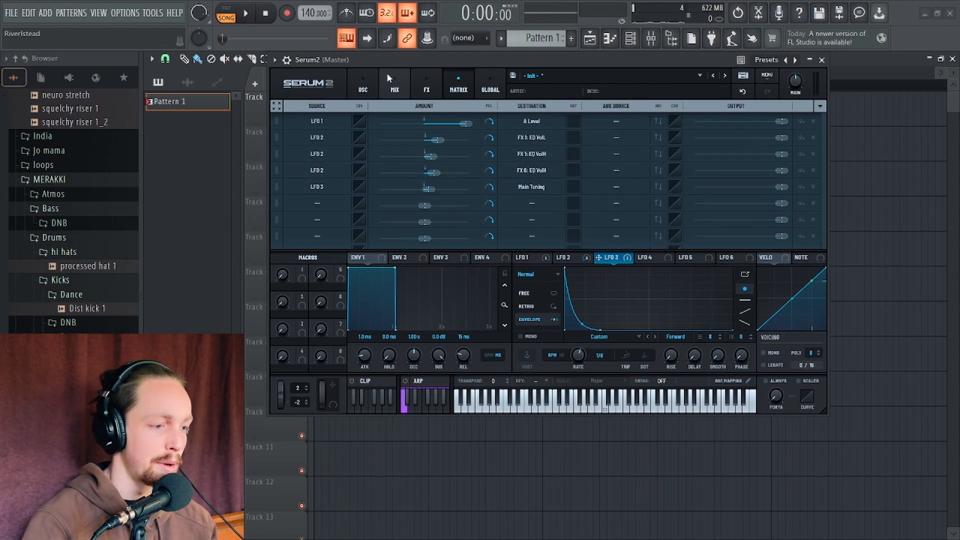
# Open the mixer and load Fruity parametric EQ 2 into Insert 1's first effect slot
pyautogui.click(363, 89)
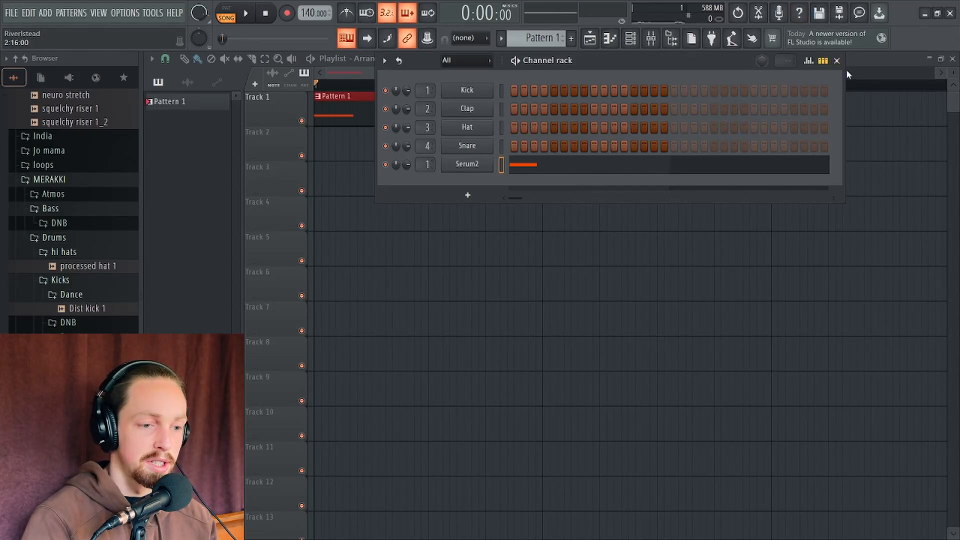
pyautogui.click(838, 61)
pyautogui.click(651, 38)
pyautogui.click(763, 163)
pyautogui.moveTo(781, 174)
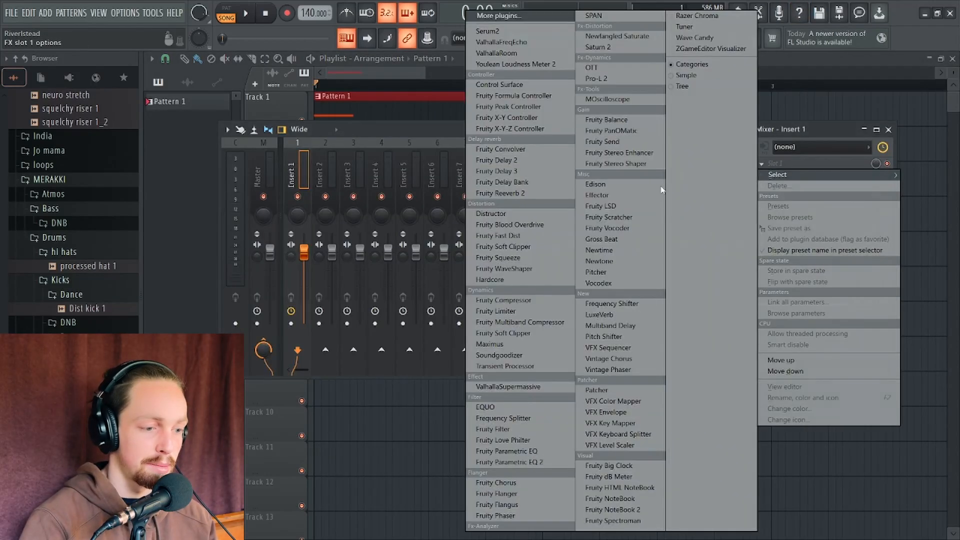
pyautogui.click(545, 461)
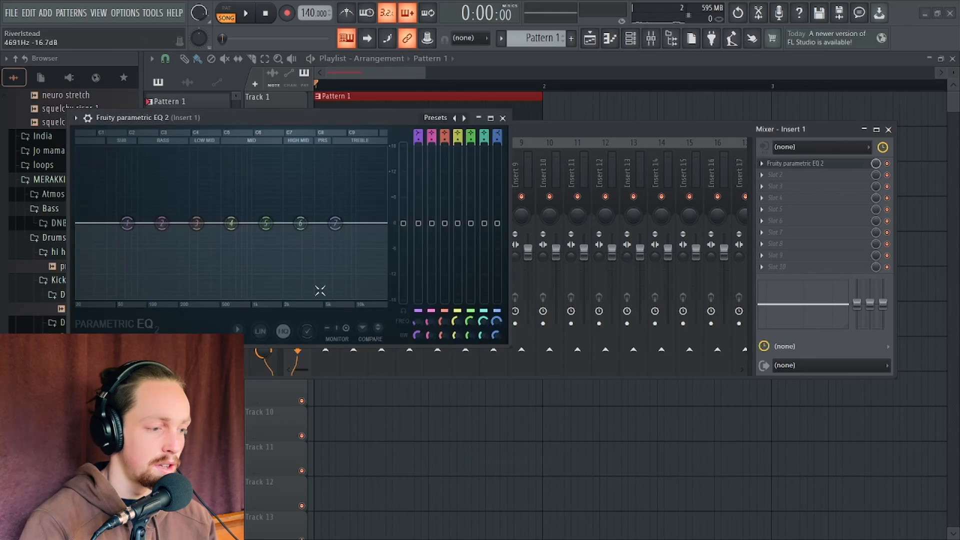
# Lift the EQ's mid band and set band 1 to a steep 36 dB/oct high-pass near 469 Hz
pyautogui.moveTo(262, 223); pyautogui.dragTo(319, 234)
pyautogui.press('space')
pyautogui.press('space')
pyautogui.rightClick(127, 223)
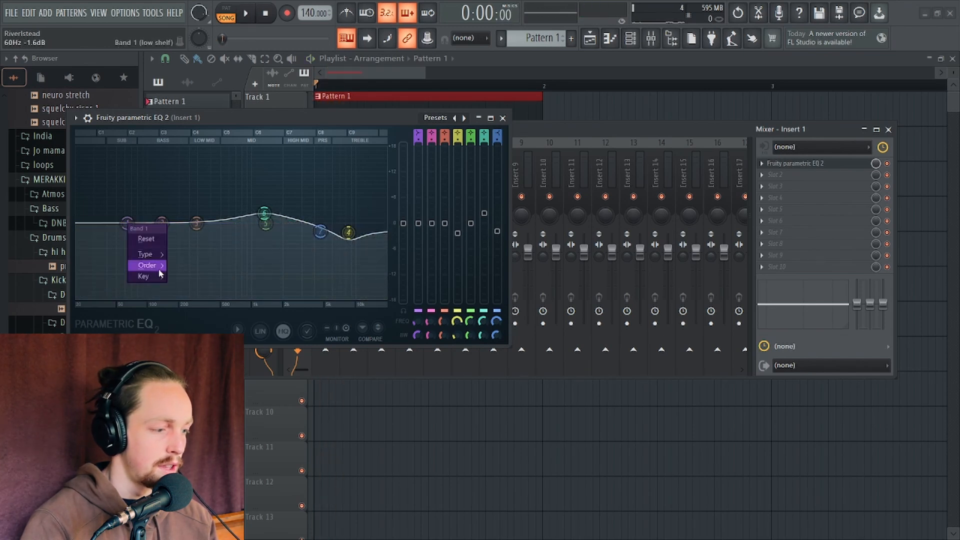
pyautogui.click(192, 287)
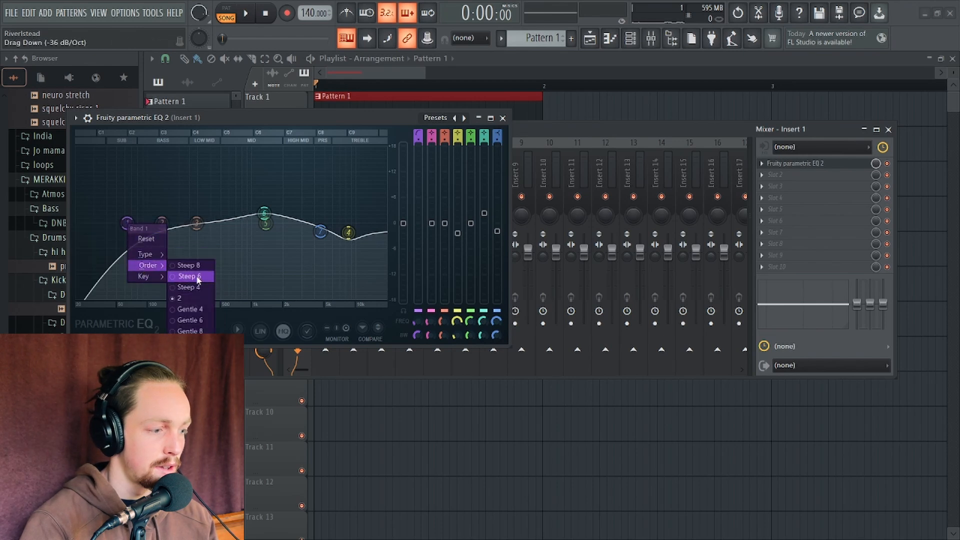
pyautogui.click(198, 277)
pyautogui.press('space')
pyautogui.moveTo(203, 224); pyautogui.dragTo(211, 225)
pyautogui.press('space')
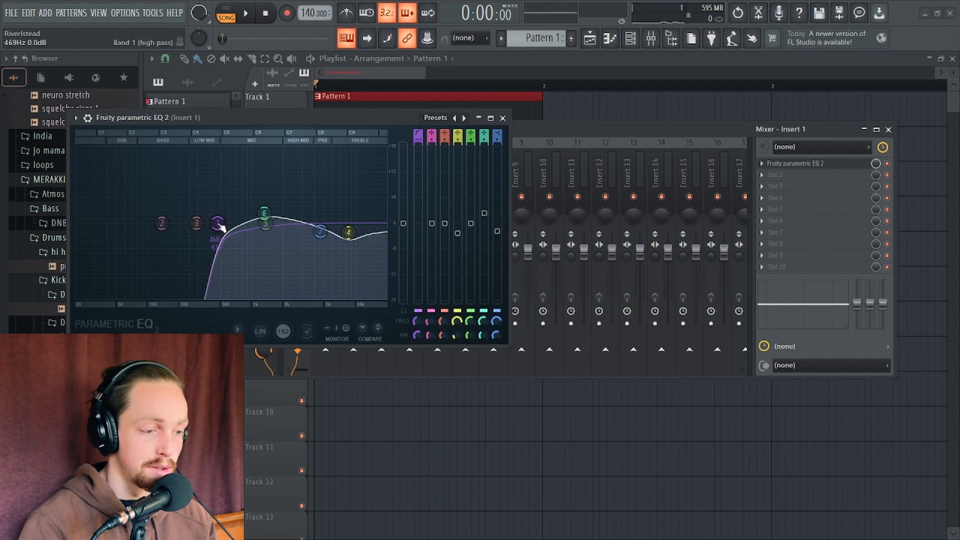
# Cut EQ band 2 by about 6 dB near 464 Hz while auditioning
pyautogui.press('space')
pyautogui.moveTo(220, 228)
pyautogui.mouseDown()
pyautogui.moveTo(195, 231)
pyautogui.moveTo(221, 208)
pyautogui.moveTo(225, 216)
pyautogui.mouseUp()
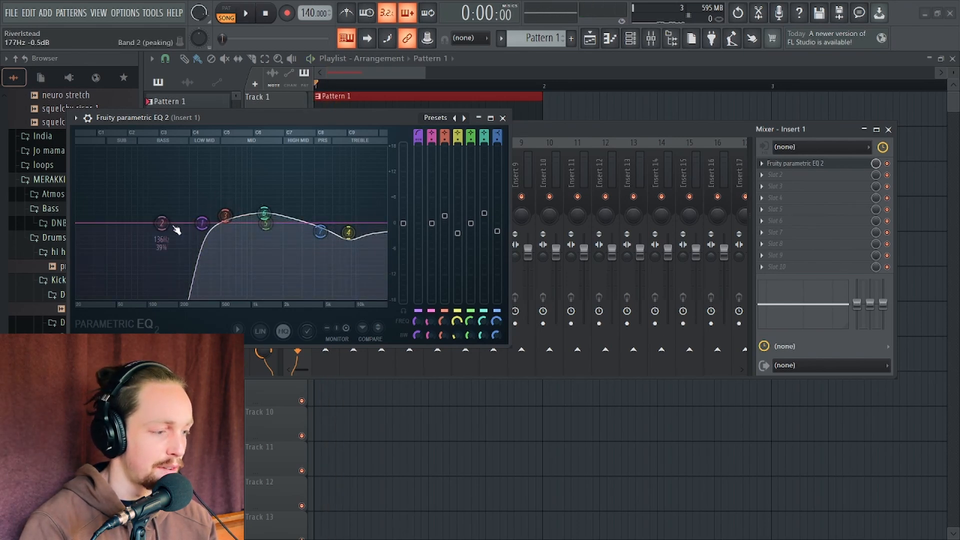
pyautogui.press('space')
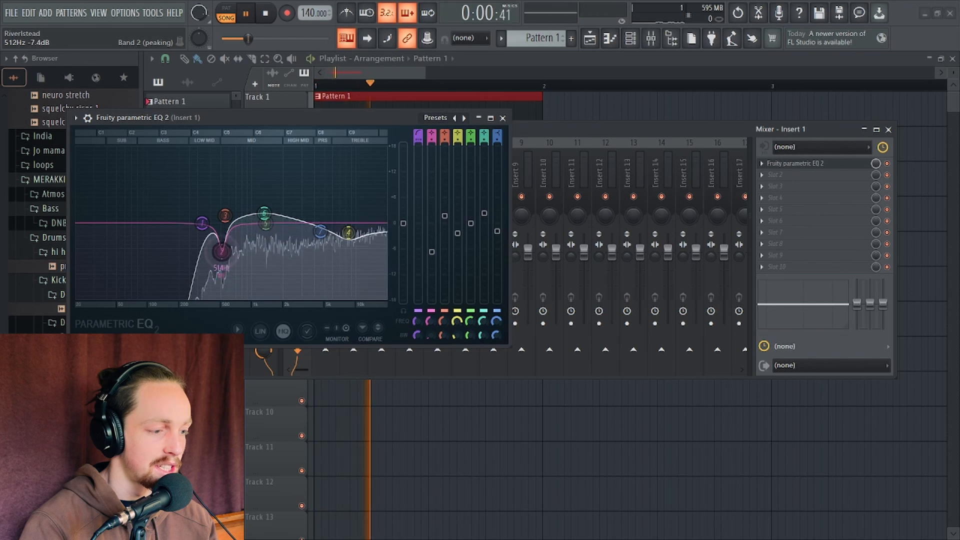
pyautogui.moveTo(217, 251); pyautogui.dragTo(217, 250)
pyautogui.press('space')
pyautogui.press('space')
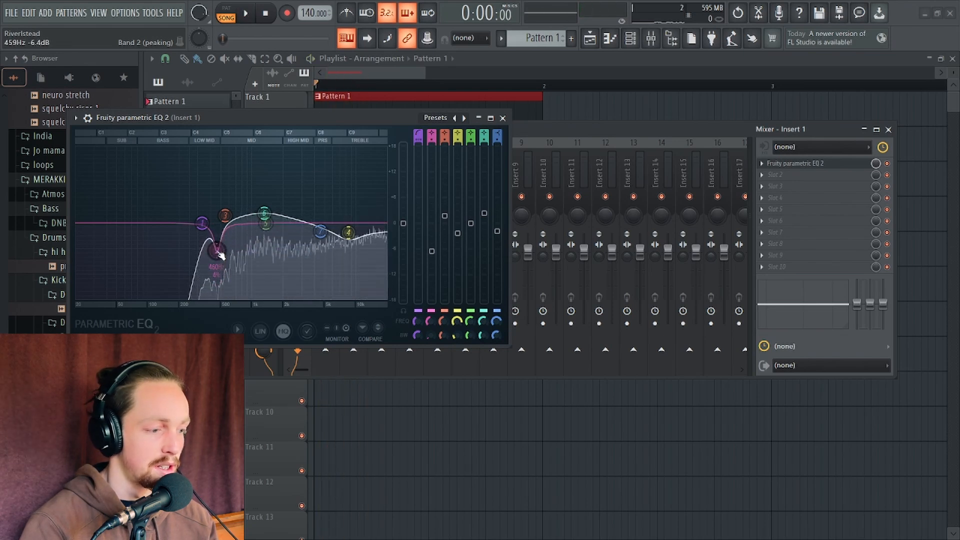
pyautogui.press('space')
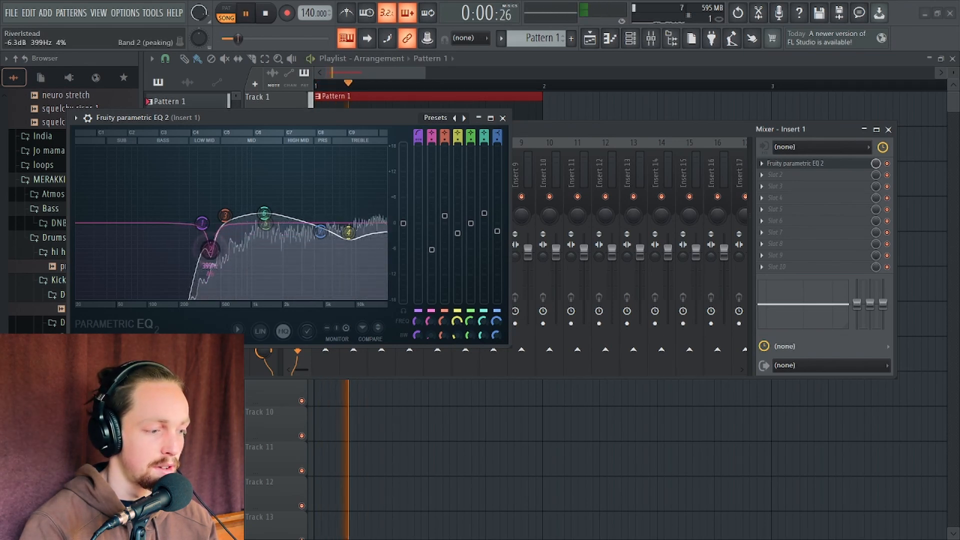
pyautogui.moveTo(220, 256)
pyautogui.mouseDown()
pyautogui.moveTo(232, 248)
pyautogui.moveTo(216, 248)
pyautogui.mouseUp()
pyautogui.press('space')
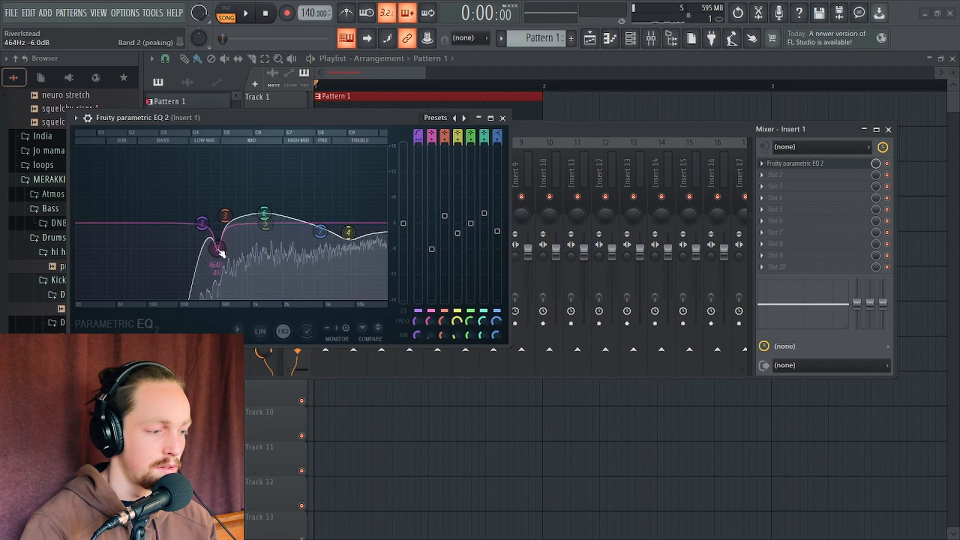
# Add Fruity WaveShaper to the second mixer slot, bend its curve slightly down, and close it
pyautogui.click(781, 175)
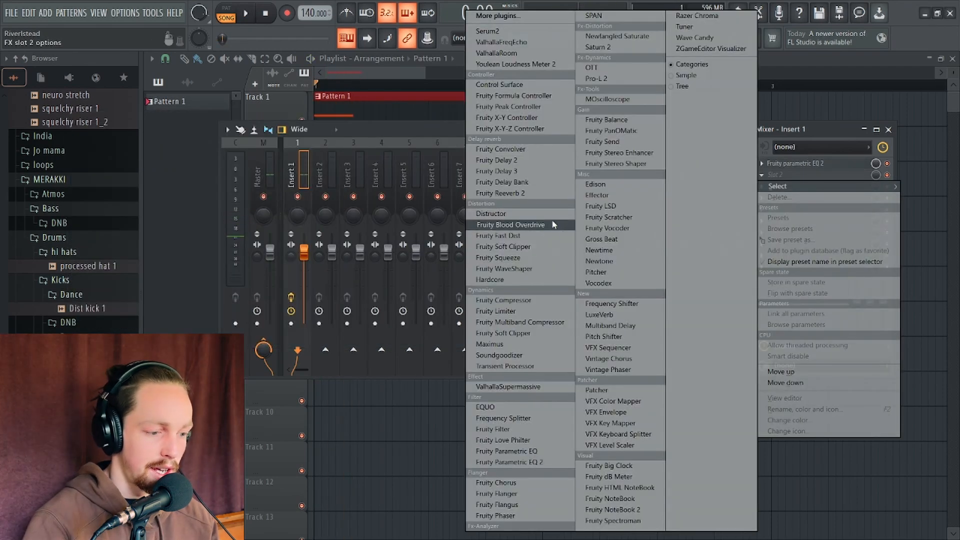
pyautogui.click(534, 274)
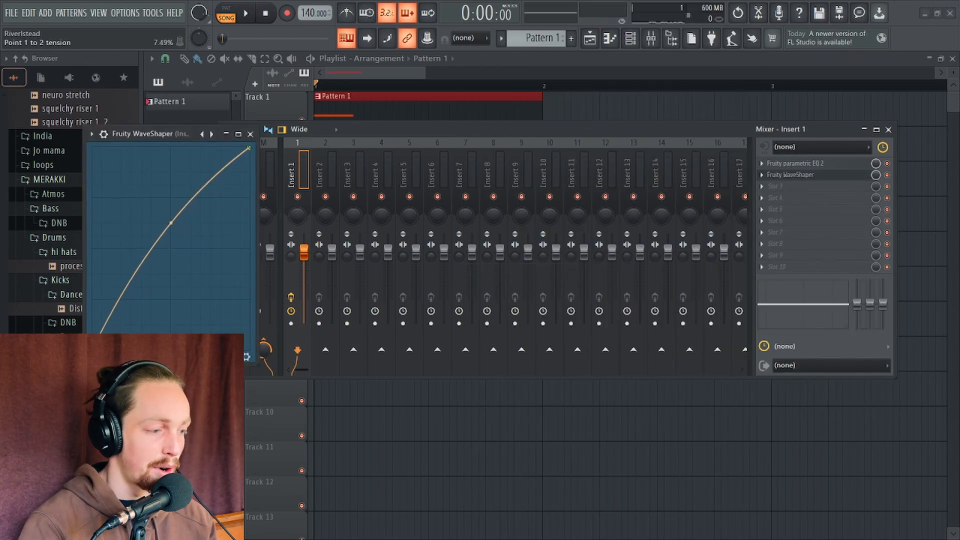
pyautogui.moveTo(166, 135); pyautogui.dragTo(216, 175)
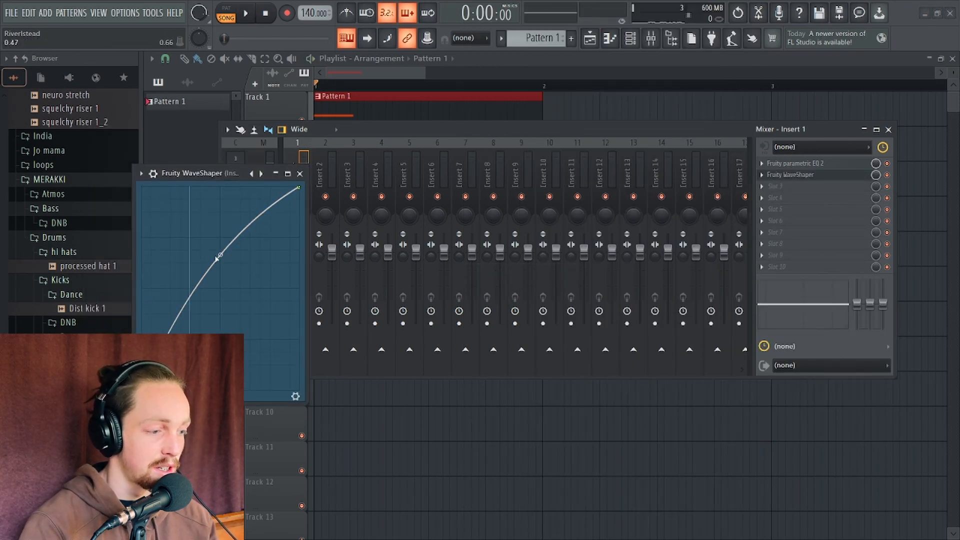
pyautogui.moveTo(220, 254); pyautogui.dragTo(221, 265)
pyautogui.press('space')
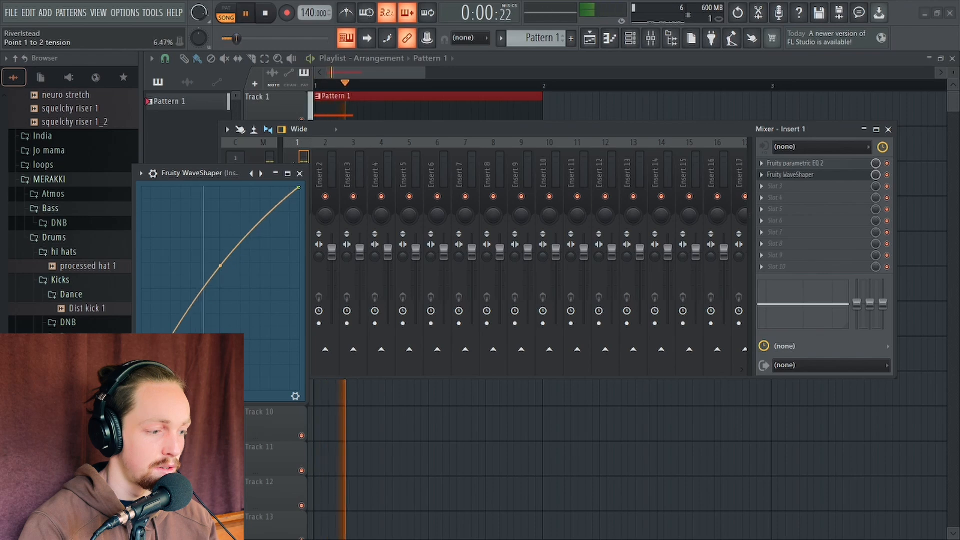
pyautogui.click(300, 174)
# Load Transient Processor into the third effect slot of Insert 1
pyautogui.press('space')
pyautogui.click(775, 186)
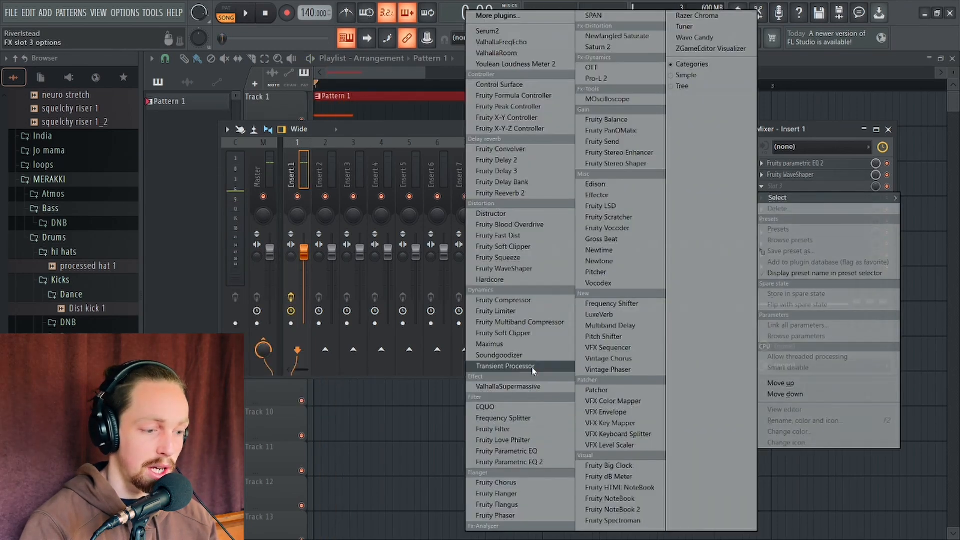
pyautogui.click(506, 366)
# Lower the Transient Processor's release while auditioning the sound, then close the plugin
pyautogui.press('space')
pyautogui.press('space')
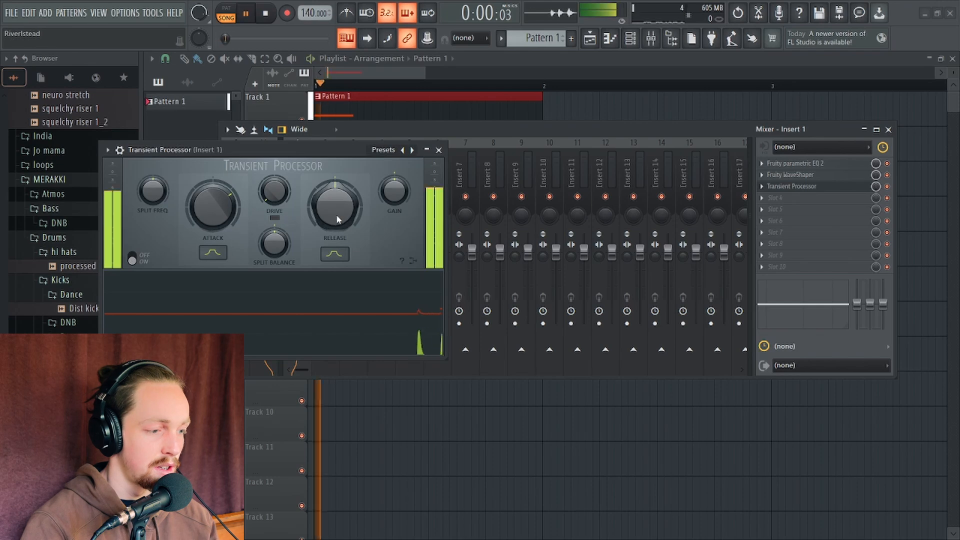
pyautogui.press('space')
pyautogui.moveTo(335, 212); pyautogui.dragTo(336, 232)
pyautogui.press('space')
pyautogui.press('space')
pyautogui.press('space')
pyautogui.press('space')
pyautogui.press('space')
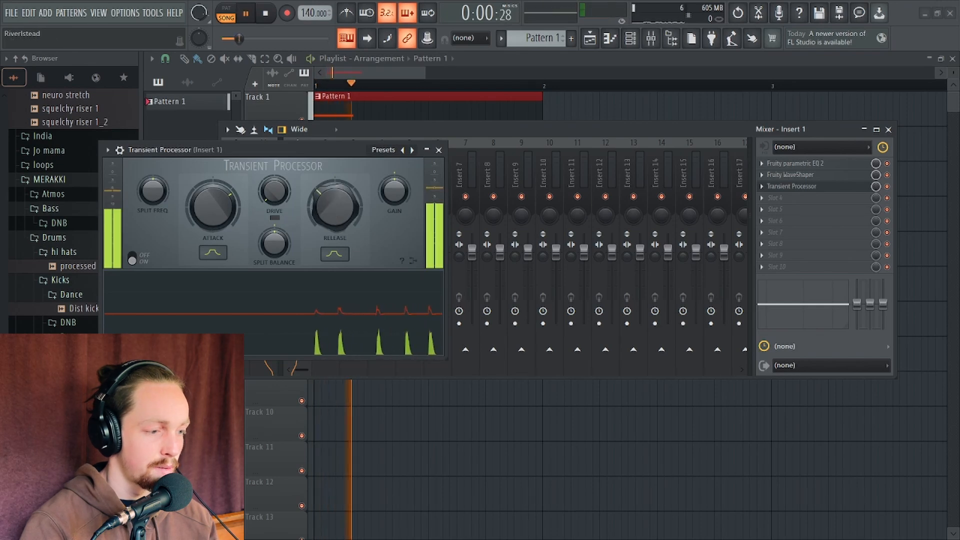
pyautogui.press('space')
pyautogui.click(439, 150)
# Load ValhallaRoom into the fourth effect slot of Insert 1
pyautogui.moveTo(631, 128); pyautogui.dragTo(640, 157)
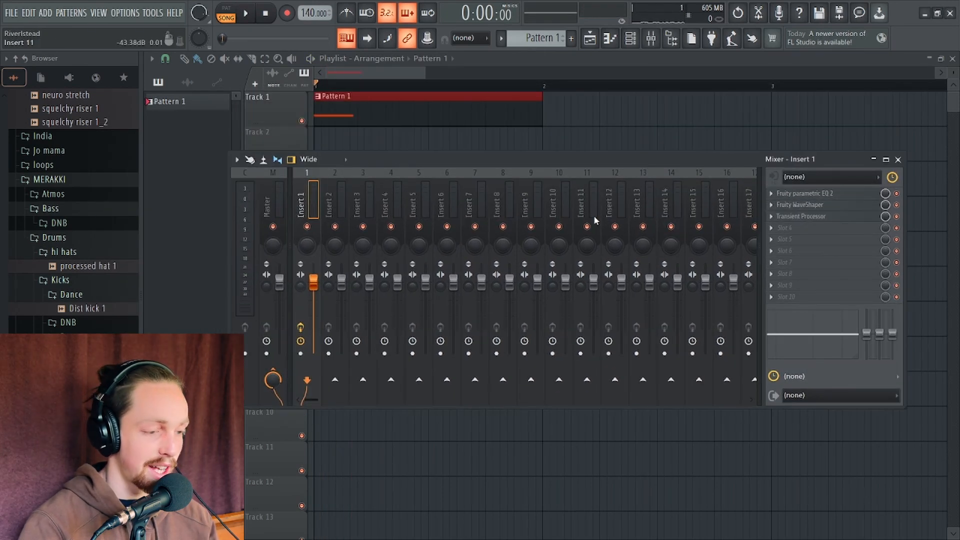
pyautogui.click(784, 235)
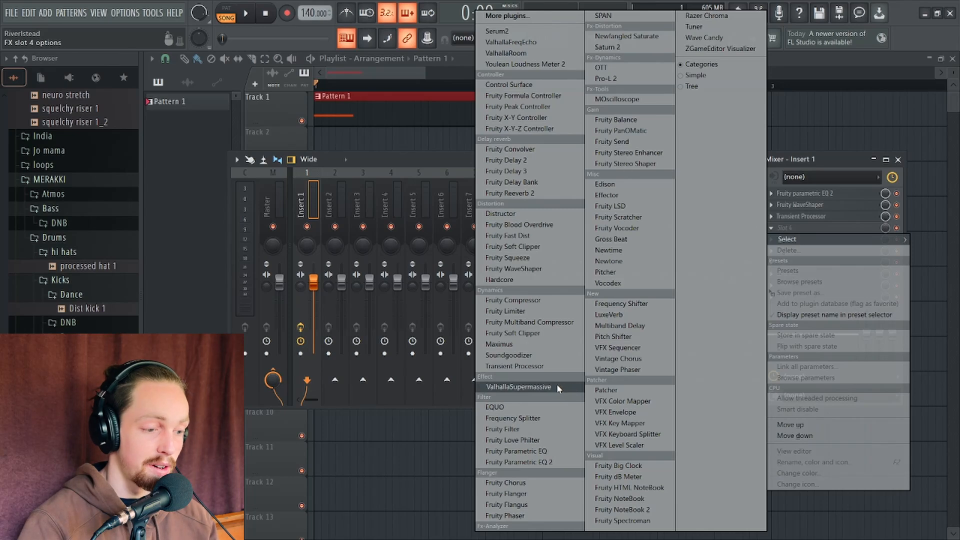
pyautogui.click(525, 54)
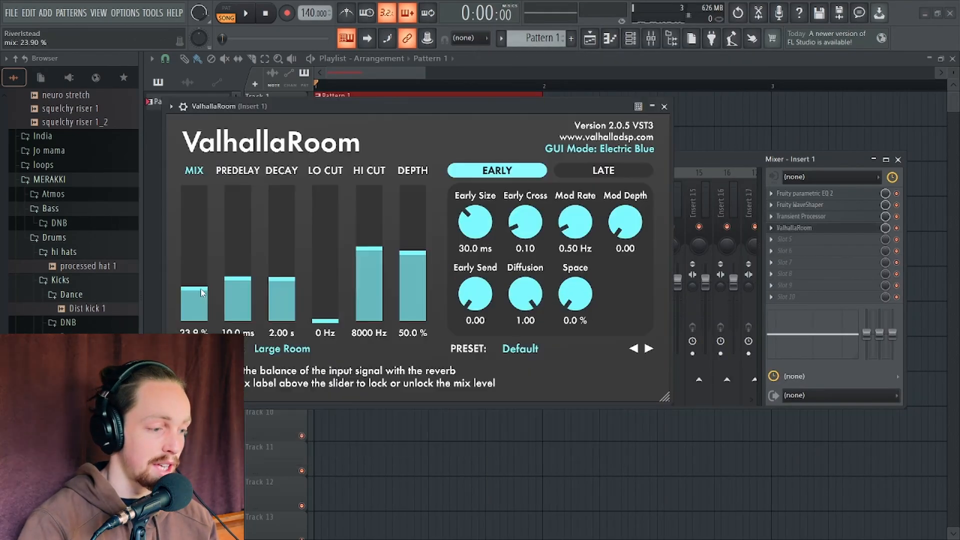
# Set ValhallaRoom's lo cut to 1000 Hz and hi cut to about 3710 Hz, auditioning the result
pyautogui.moveTo(325, 313); pyautogui.dragTo(326, 182)
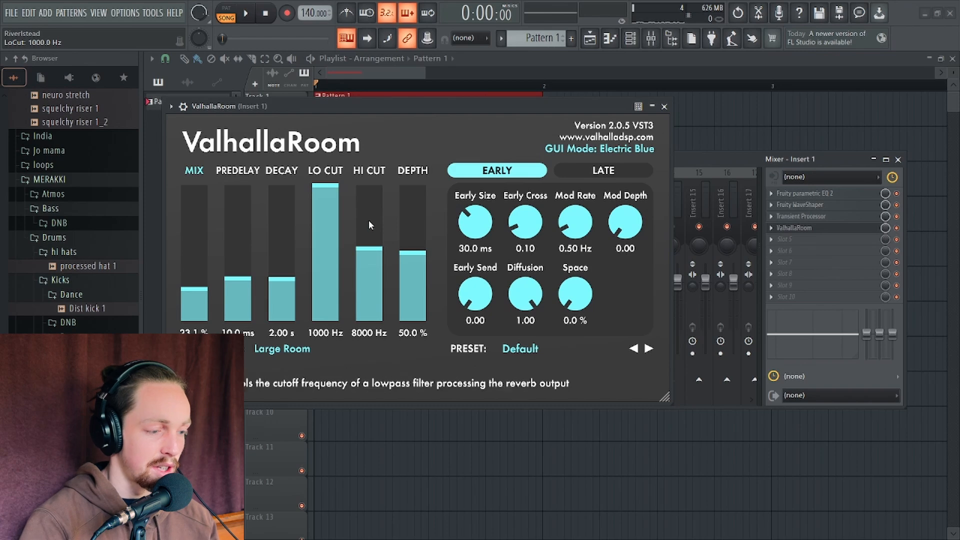
pyautogui.moveTo(364, 257); pyautogui.dragTo(374, 291)
pyautogui.press('space')
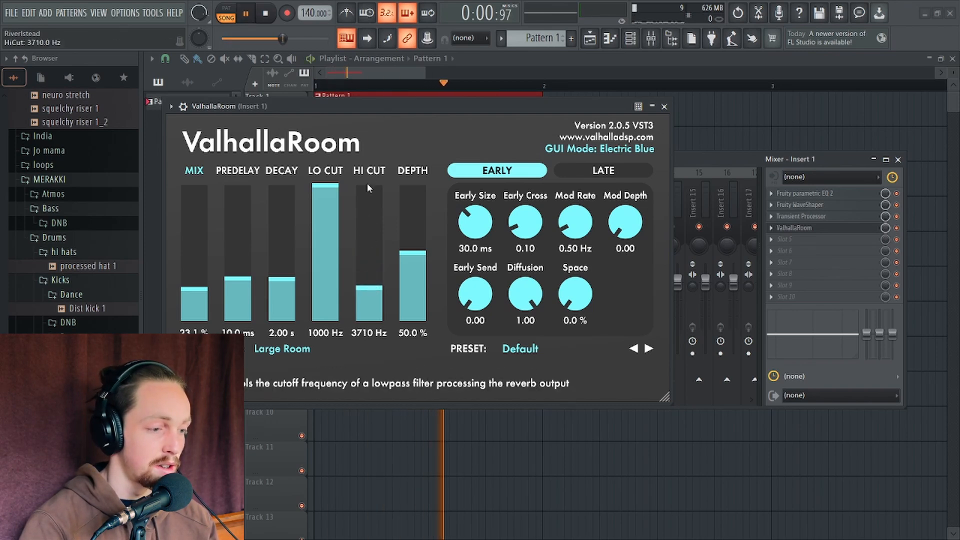
pyautogui.press('space')
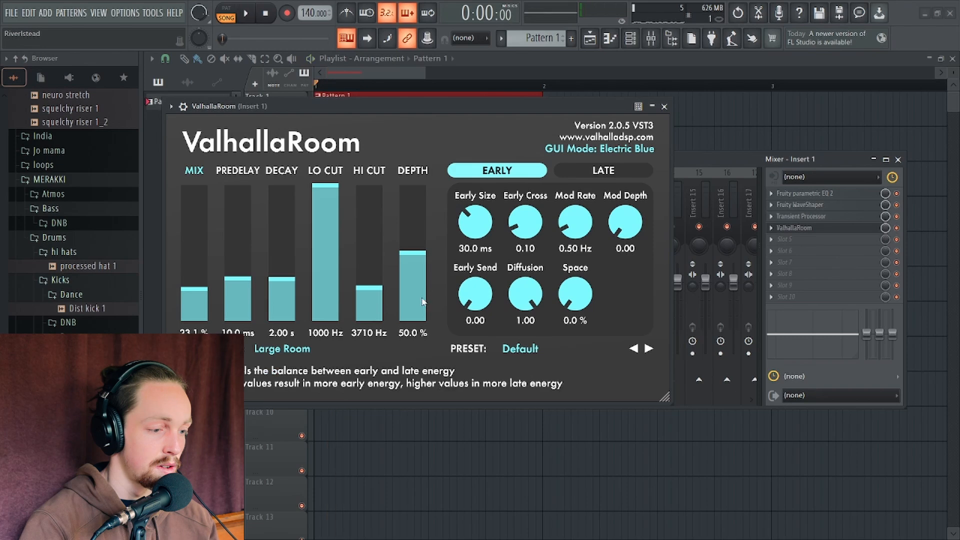
# Lower the reverb depth to about 15.4%, shorten decay to 0.61 s and adjust the predelay
pyautogui.click(413, 298)
pyautogui.moveTo(286, 302); pyautogui.dragTo(244, 296)
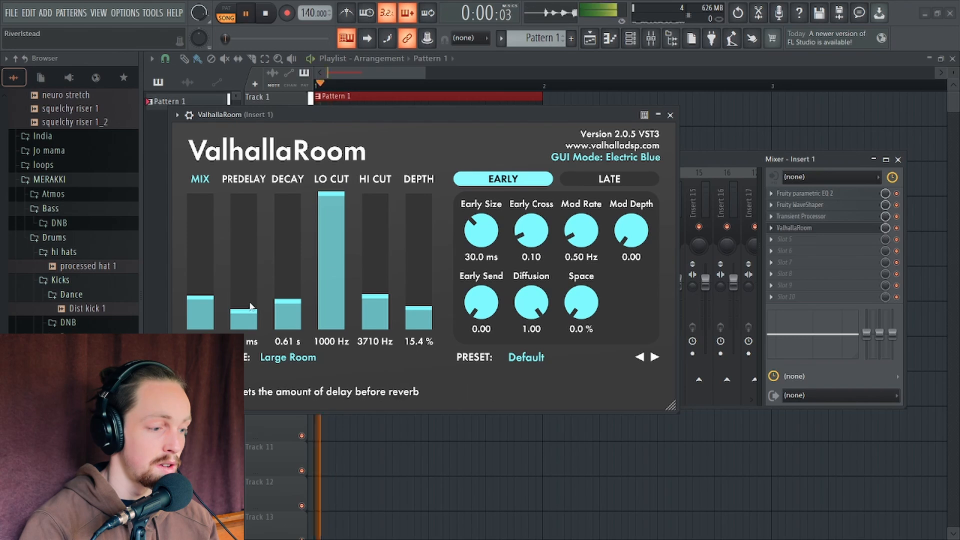
pyautogui.moveTo(243, 314); pyautogui.dragTo(243, 291)
pyautogui.press('space')
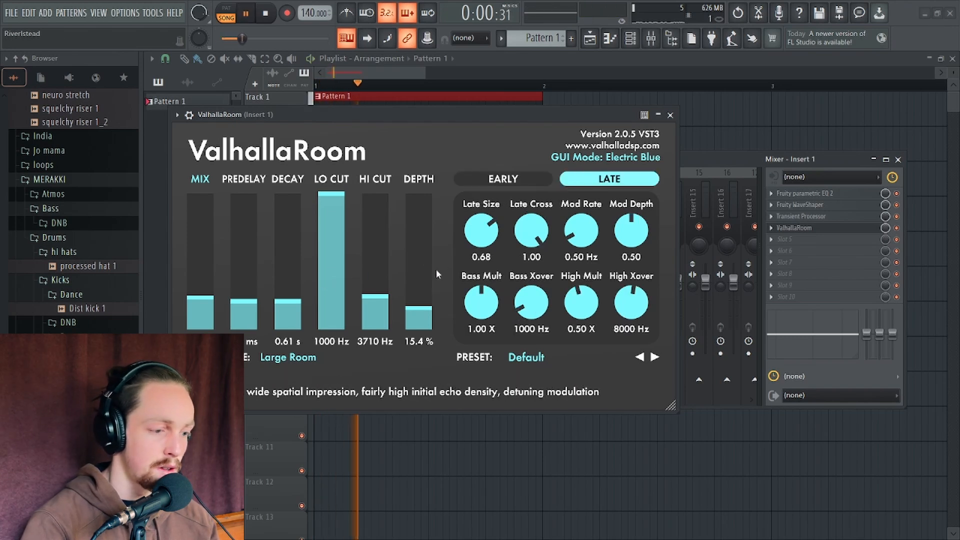
# Reduce the reverb depth to 8.8% and the mix to about 9.9%, then close ValhallaRoom
pyautogui.press('space')
pyautogui.click(417, 317)
pyautogui.press('space')
pyautogui.press('space')
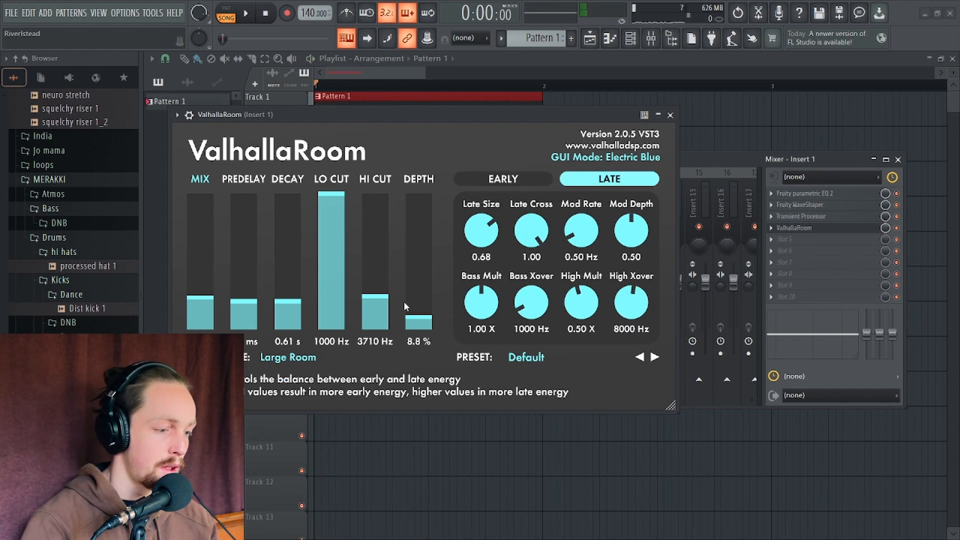
pyautogui.press('space')
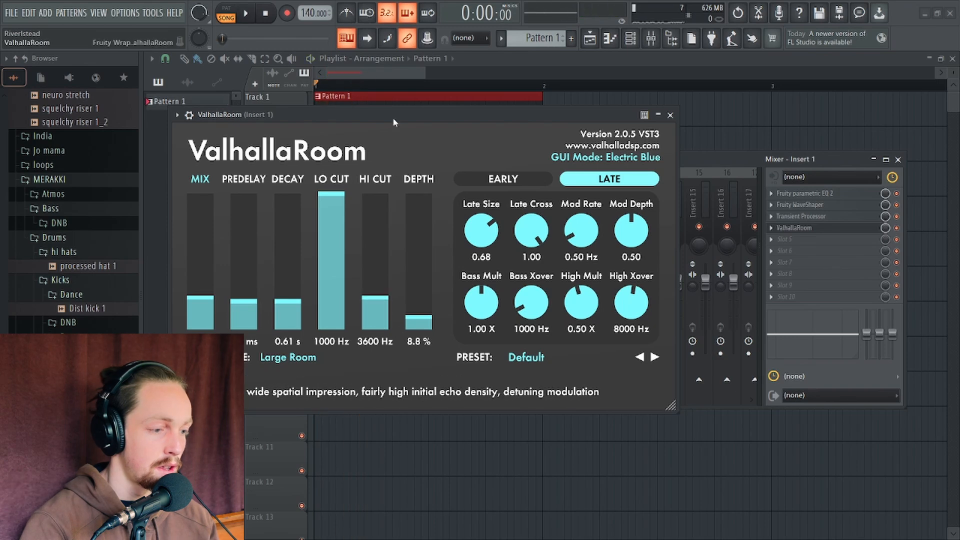
pyautogui.moveTo(200, 298); pyautogui.dragTo(219, 300)
pyautogui.press('space')
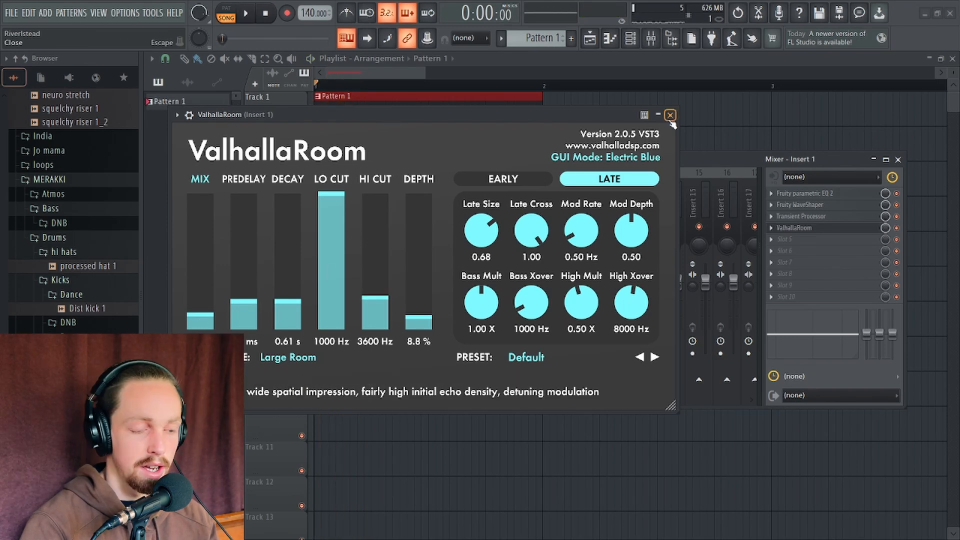
pyautogui.press('Escape')
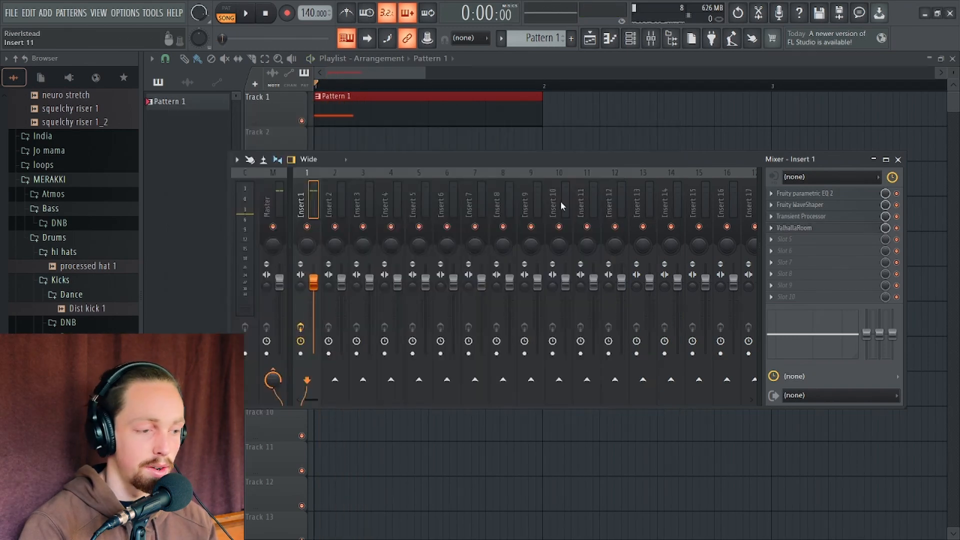
# Reopen ValhallaRoom and create an automation clip for its mix parameter
pyautogui.click(796, 229)
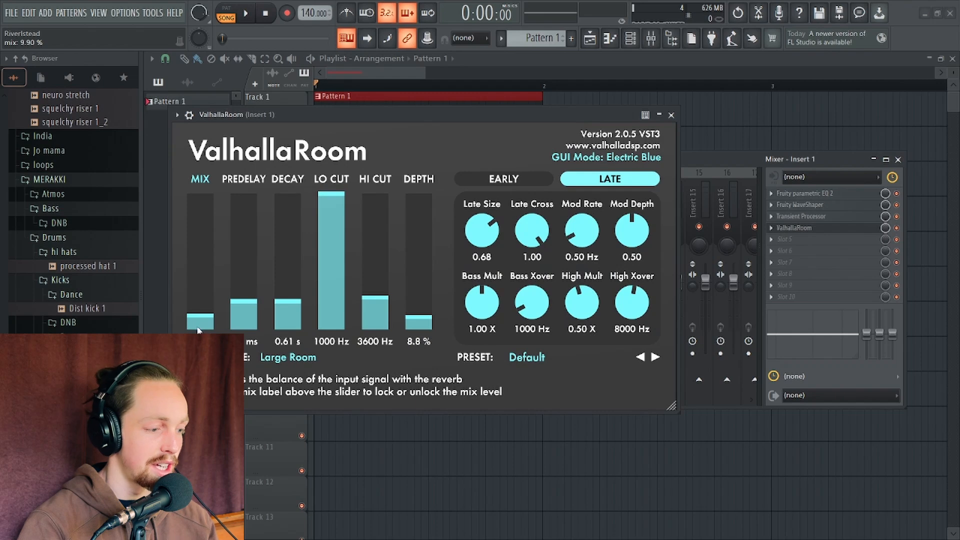
pyautogui.click(161, 12)
pyautogui.moveTo(200, 156)
pyautogui.click(315, 235)
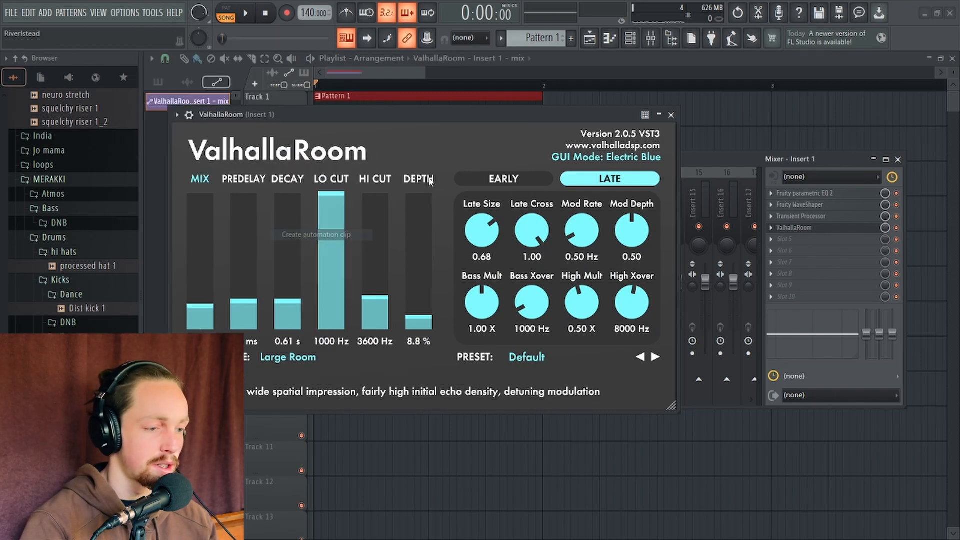
pyautogui.click(672, 116)
pyautogui.press('Escape')
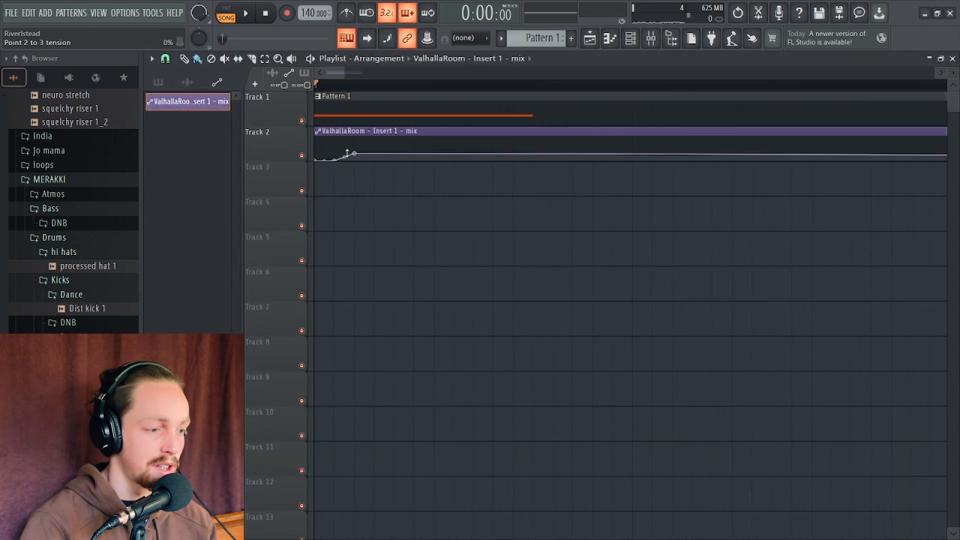
# Shape the mix automation envelope so it peaks shortly after the start and fades out, auditioning
pyautogui.rightClick(392, 152)
pyautogui.moveTo(392, 152); pyautogui.dragTo(456, 184)
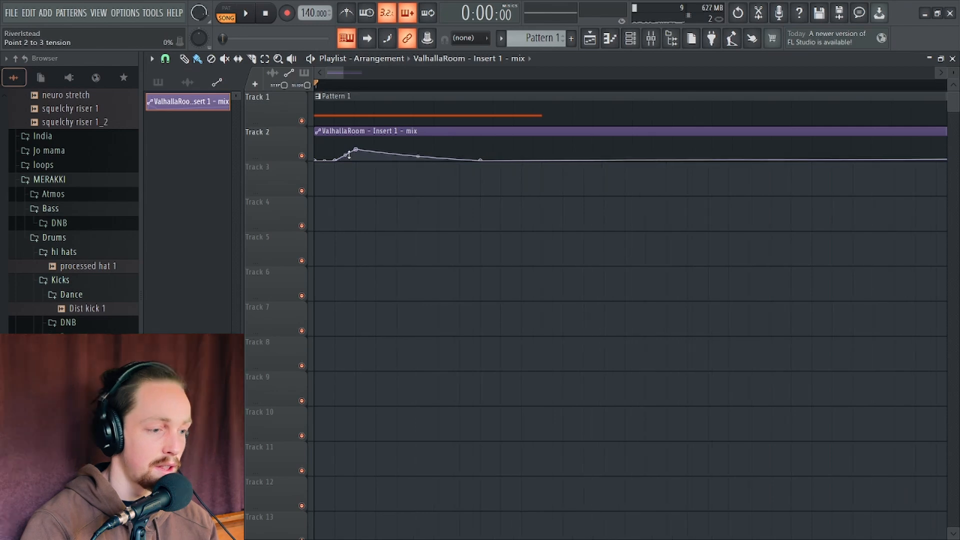
pyautogui.press('space')
pyautogui.press('space')
pyautogui.press('space')
pyautogui.moveTo(358, 150); pyautogui.dragTo(355, 150)
pyautogui.press('space')
pyautogui.press('space')
pyautogui.press('space')
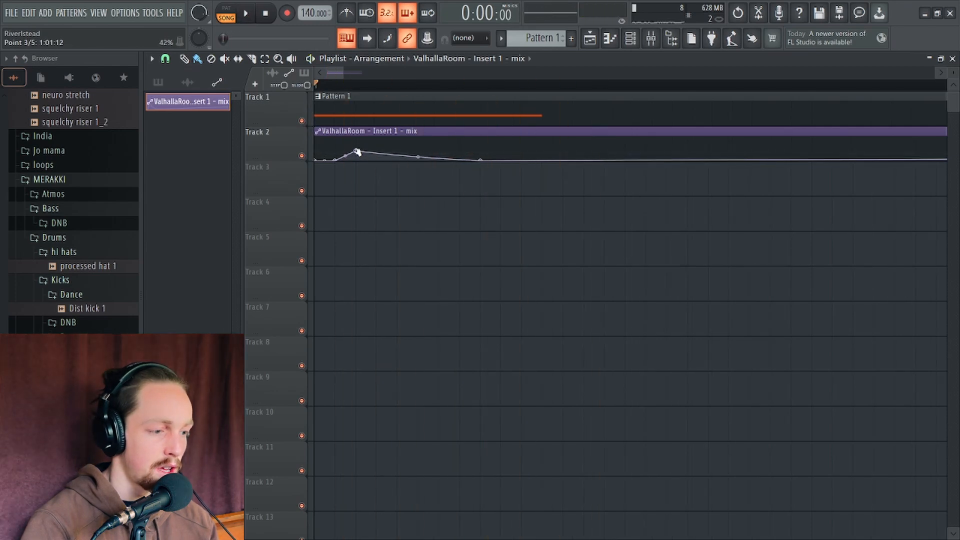
pyautogui.press('space')
pyautogui.press('space')
# Load Newfangled Saturate into the fifth effect slot of Insert 1
pyautogui.press('space')
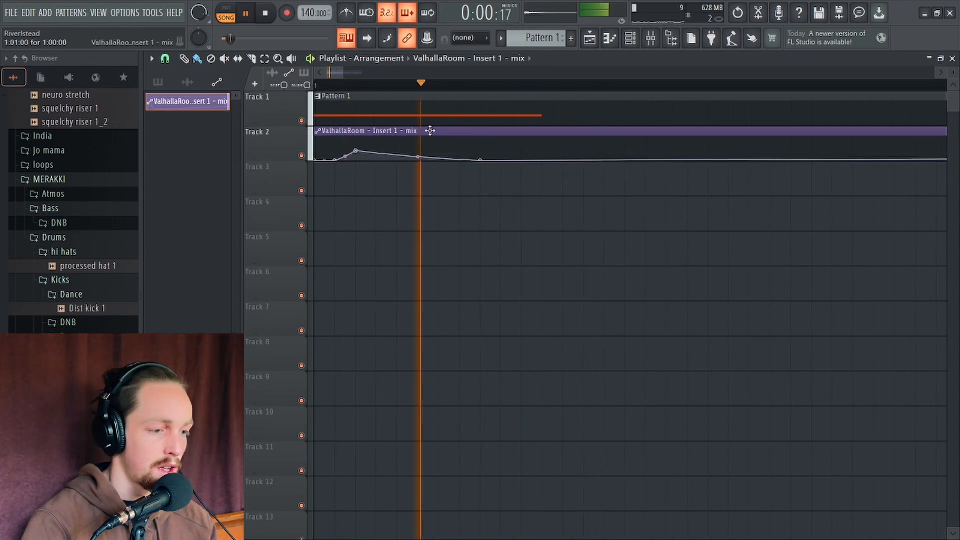
pyautogui.click(651, 40)
pyautogui.press('space')
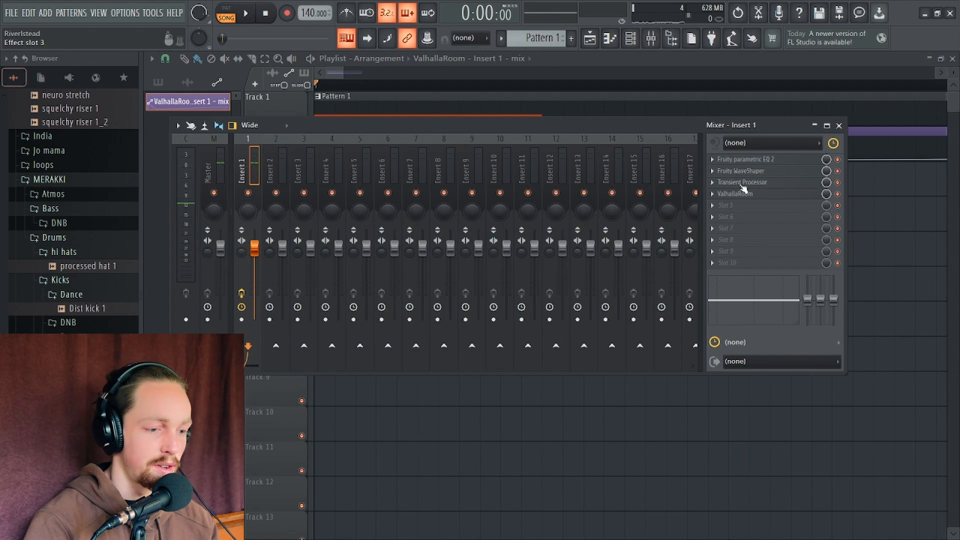
pyautogui.click(715, 206)
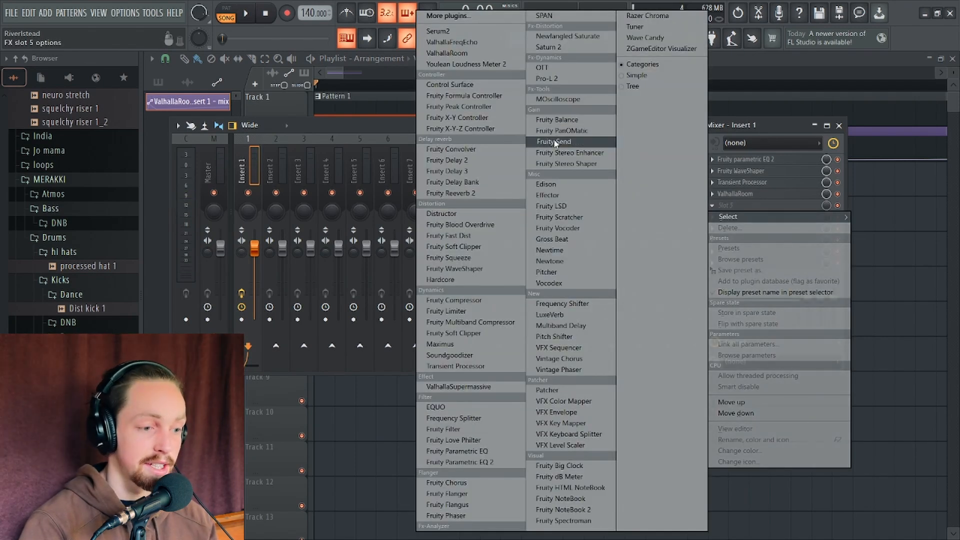
pyautogui.click(568, 37)
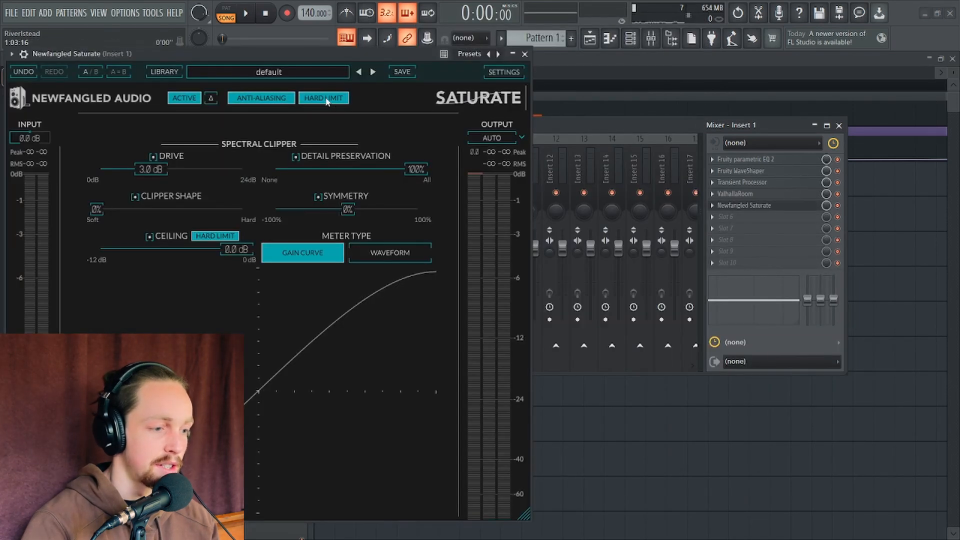
# Disable Saturate's hard limit and switch its meter type to waveform
pyautogui.click(326, 99)
pyautogui.click(399, 257)
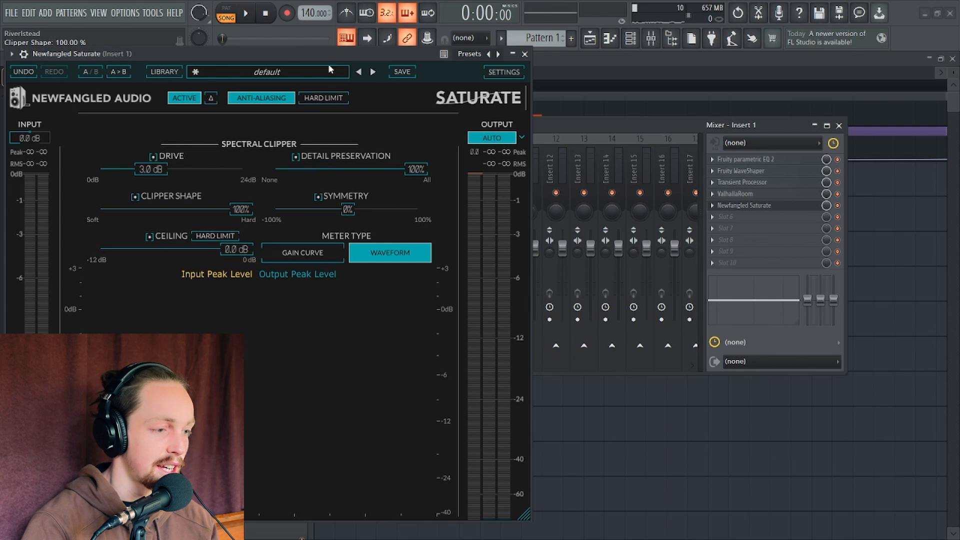
pyautogui.moveTo(329, 54); pyautogui.dragTo(484, 51)
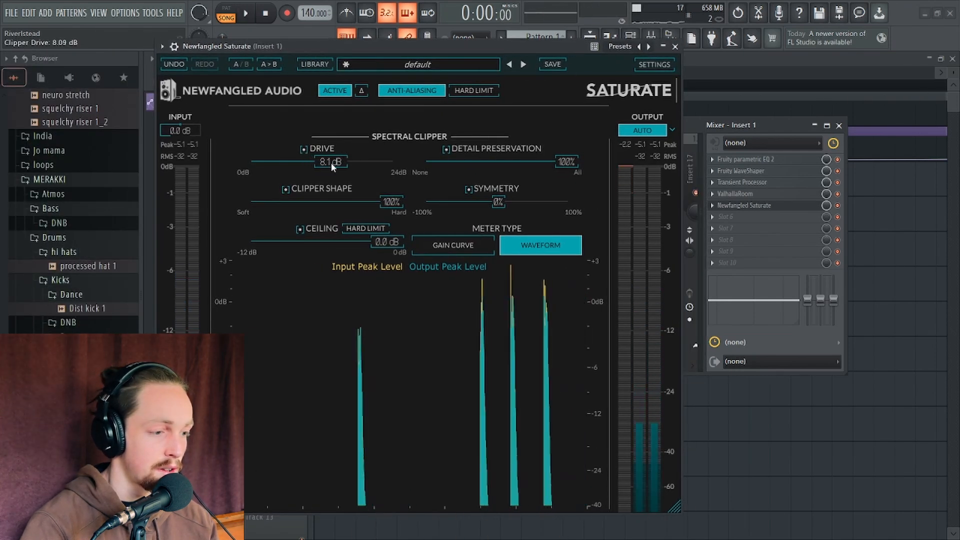
# Set Saturate's drive to 9.0 dB while auditioning the sound
pyautogui.press('space')
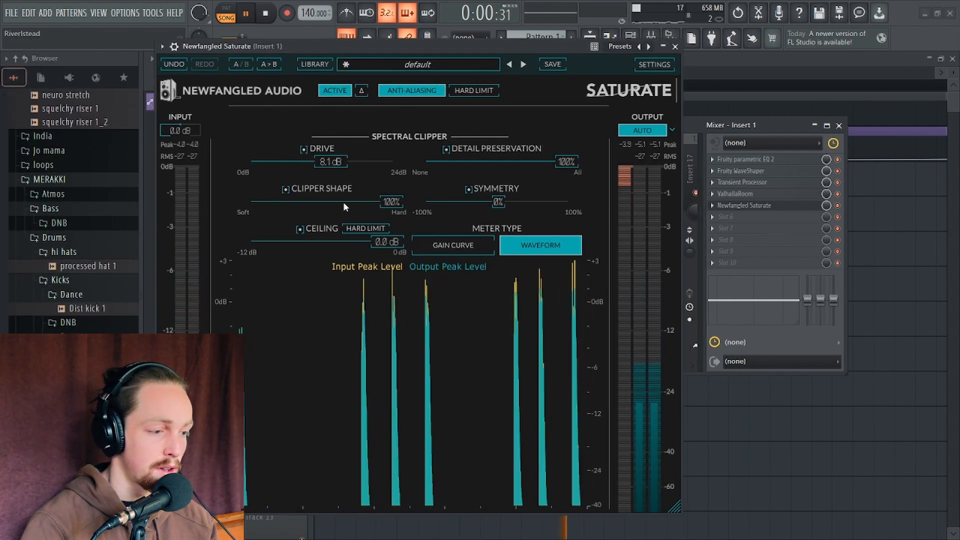
pyautogui.moveTo(332, 167); pyautogui.dragTo(334, 163)
pyautogui.press('space')
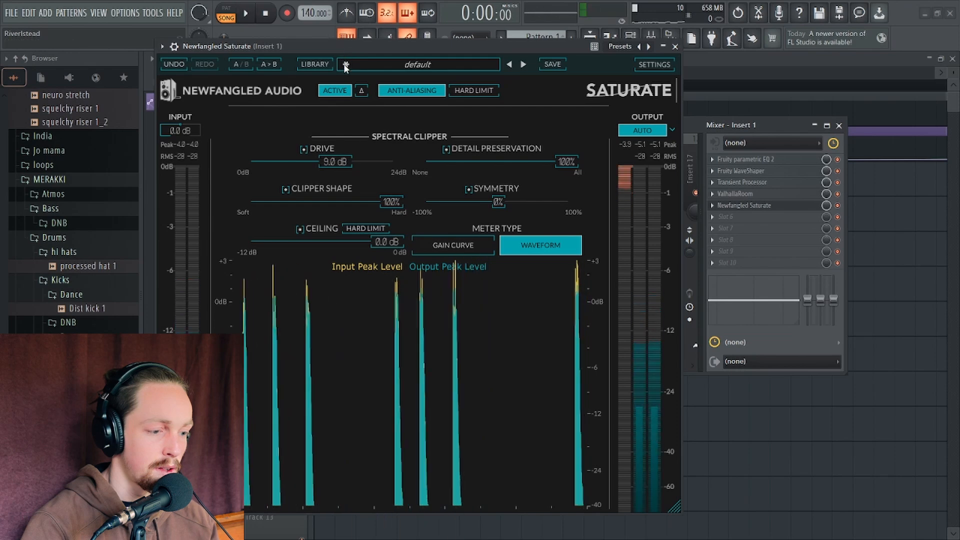
pyautogui.press('space')
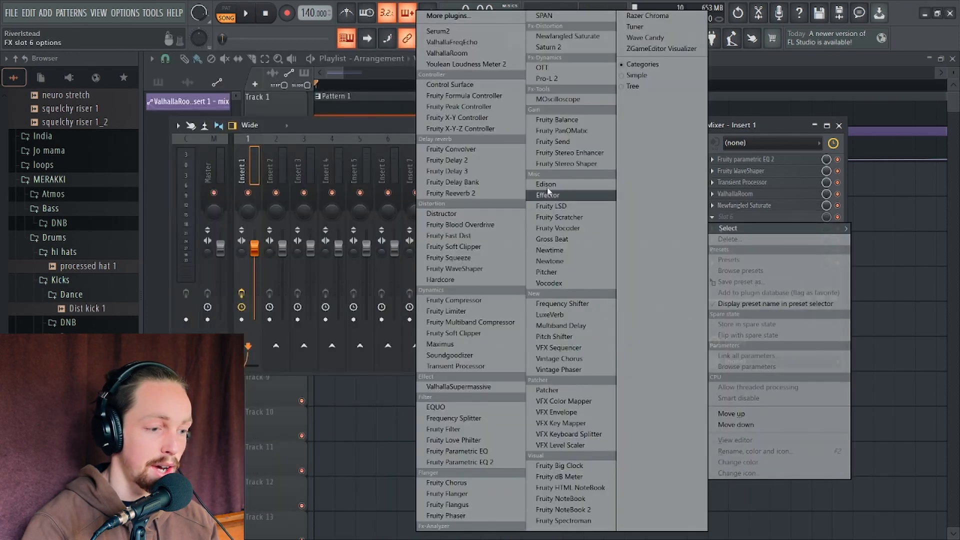
# Load Edison into the sixth effect slot and normalize the recorded sample
pyautogui.click(570, 192)
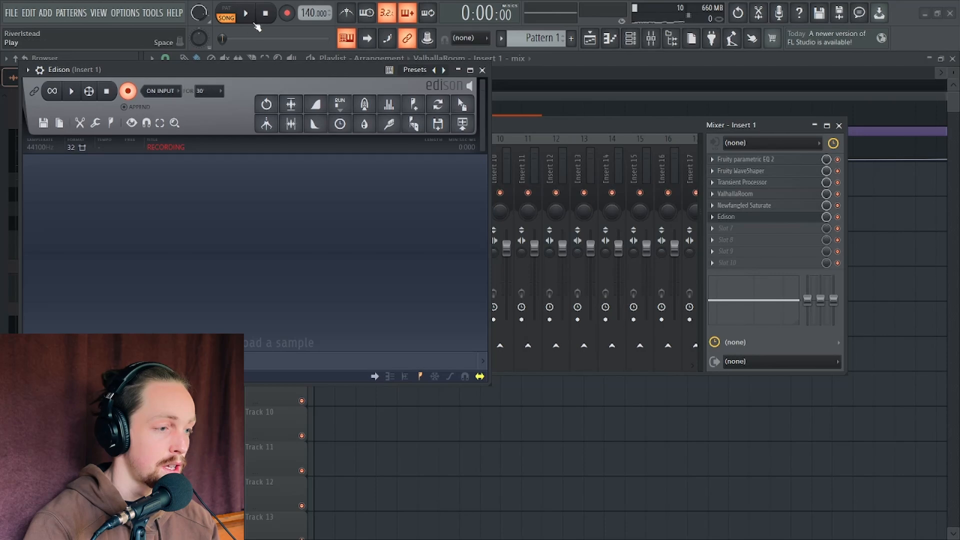
pyautogui.click(291, 104)
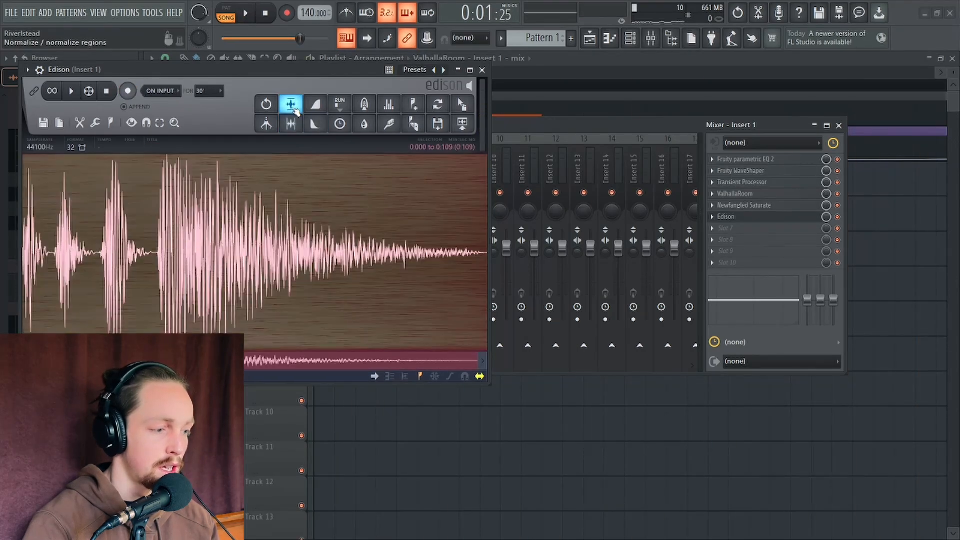
# Drag the recorded audio into playlist Track 6 and solo that track
pyautogui.moveTo(461, 105); pyautogui.dragTo(420, 280)
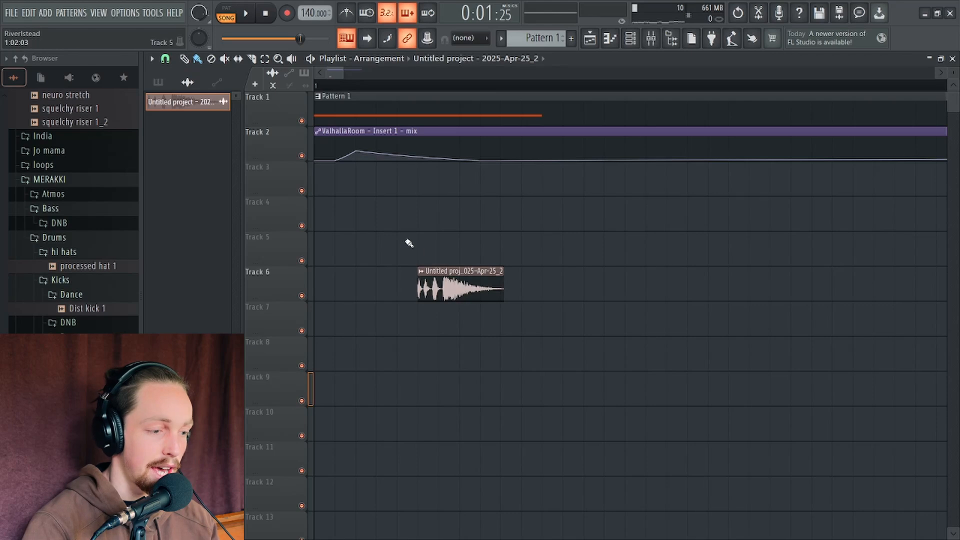
pyautogui.rightClick(302, 296)
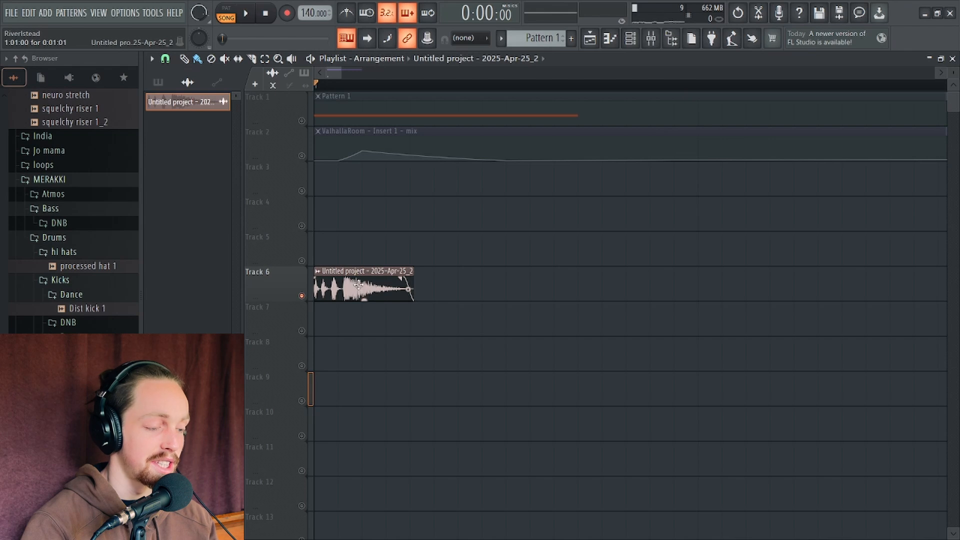
# Open the audio clip's settings and raise its volume to about 59%
pyautogui.doubleClick(358, 285)
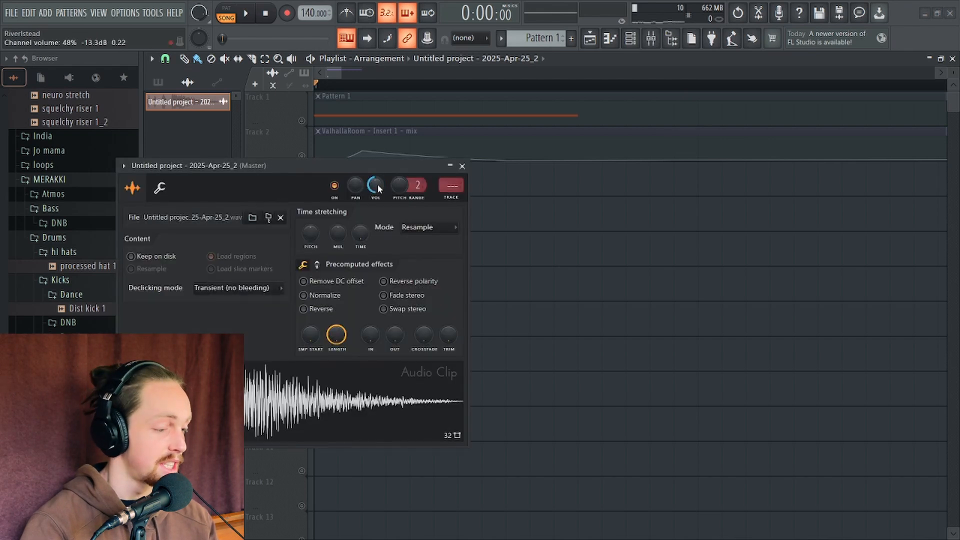
pyautogui.scroll(3, 377, 186)
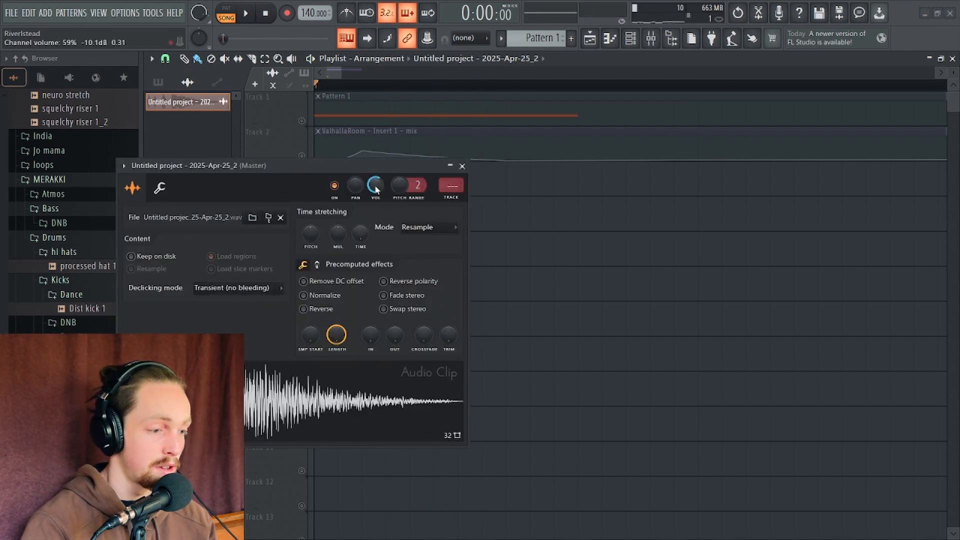
# Raise the audio clip's pitch knob range, audition the sample repeatedly, and close the clip settings
pyautogui.moveTo(323, 166); pyautogui.dragTo(335, 126)
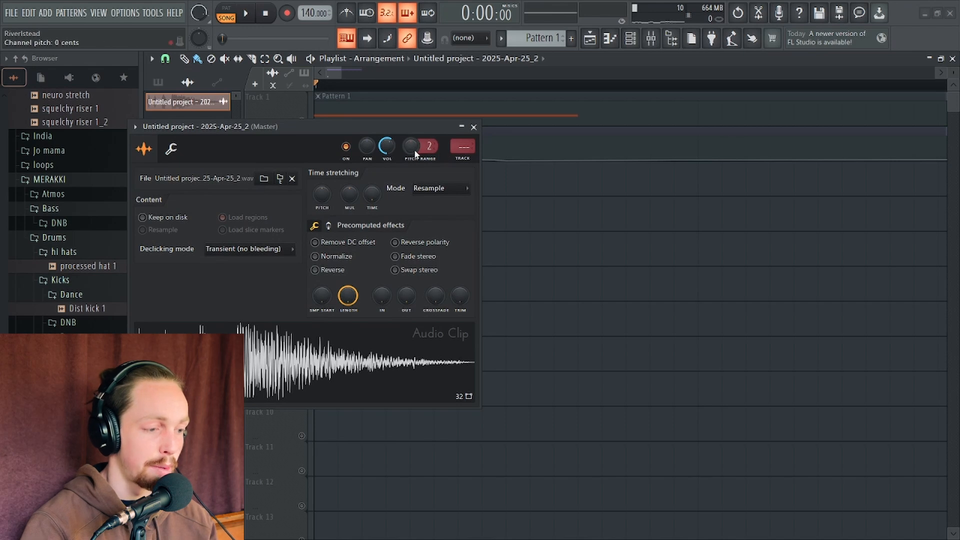
pyautogui.press('space')
pyautogui.press('space')
pyautogui.press('space')
pyautogui.press('space')
pyautogui.press('space')
pyautogui.press('space')
pyautogui.press('space')
pyautogui.moveTo(410, 150)
pyautogui.mouseDown()
pyautogui.moveTo(410, 136)
pyautogui.moveTo(410, 180)
pyautogui.moveTo(410, 143)
pyautogui.mouseUp()
pyautogui.press('space')
pyautogui.press('space')
pyautogui.press('space')
pyautogui.press('space')
pyautogui.press('space')
pyautogui.press('space')
pyautogui.press('space')
pyautogui.press('space')
pyautogui.press('space')
pyautogui.press('space')
pyautogui.press('space')
pyautogui.press('space')
pyautogui.press('space')
pyautogui.press('space')
pyautogui.press('space')
pyautogui.press('space')
pyautogui.press('space')
pyautogui.press('space')
pyautogui.press('space')
pyautogui.press('space')
pyautogui.press('space')
pyautogui.press('space')
pyautogui.press('space')
pyautogui.press('space')
pyautogui.press('space')
pyautogui.press('space')
pyautogui.press('space')
pyautogui.press('space')
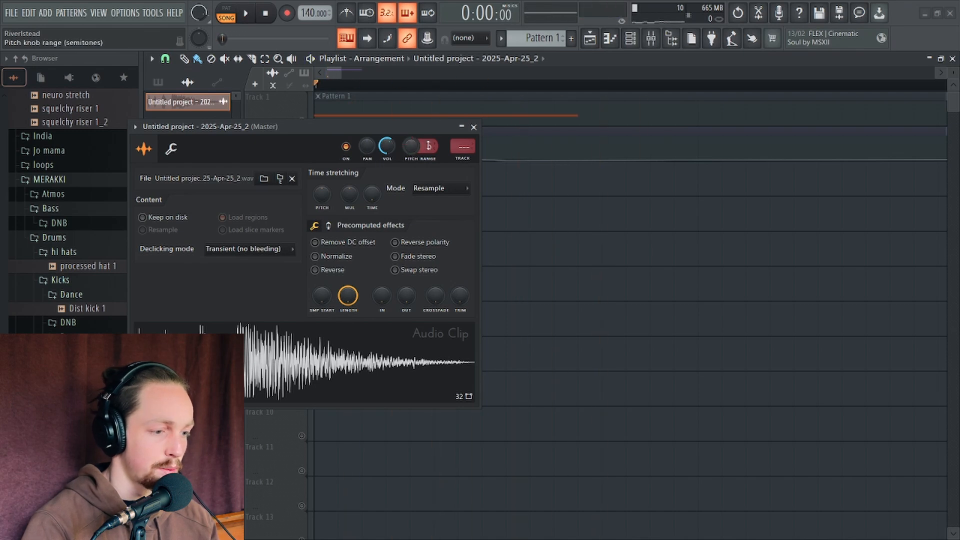
pyautogui.click(474, 127)
# Open the mixer and load Frequency Shifter into the master track's first effect slot
pyautogui.click(650, 38)
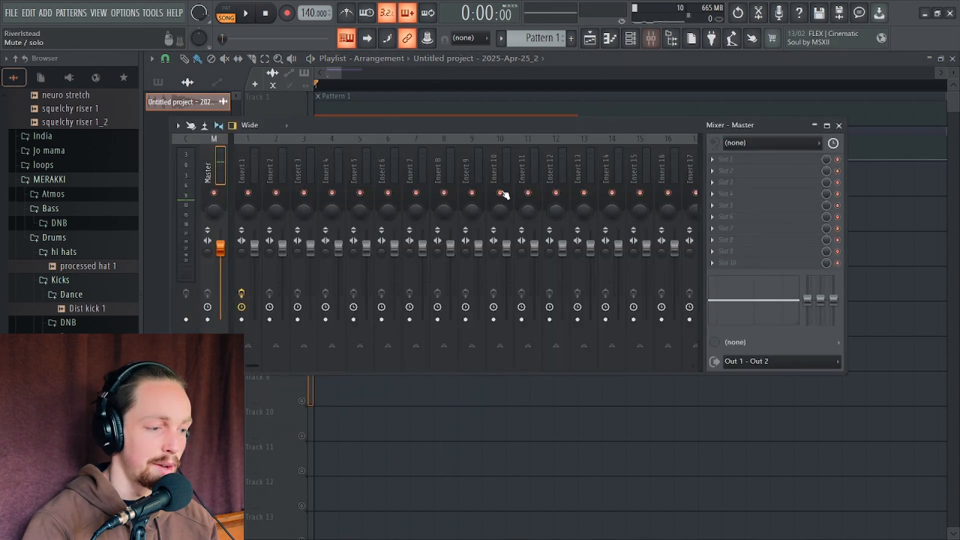
pyautogui.moveTo(465, 125); pyautogui.dragTo(438, 177)
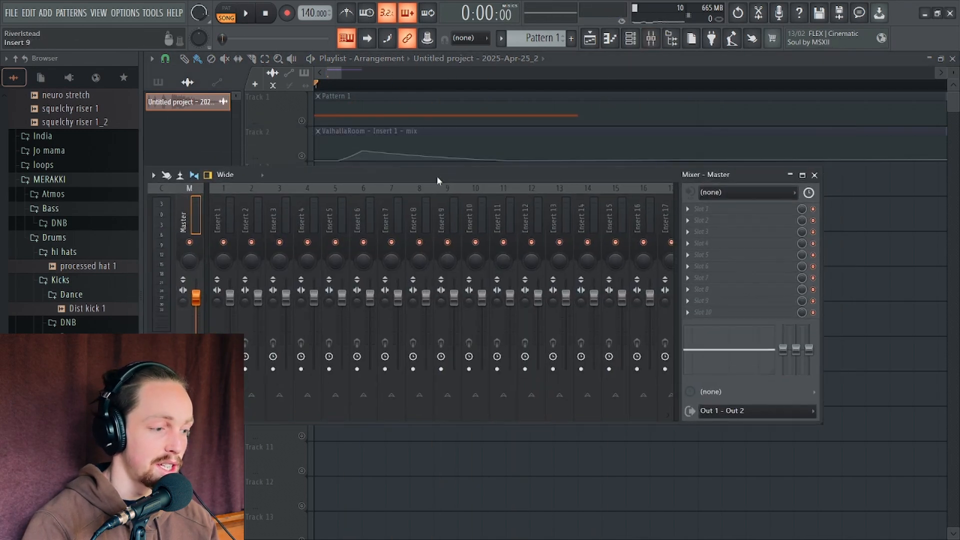
pyautogui.click(699, 213)
pyautogui.moveTo(696, 220)
pyautogui.click(537, 305)
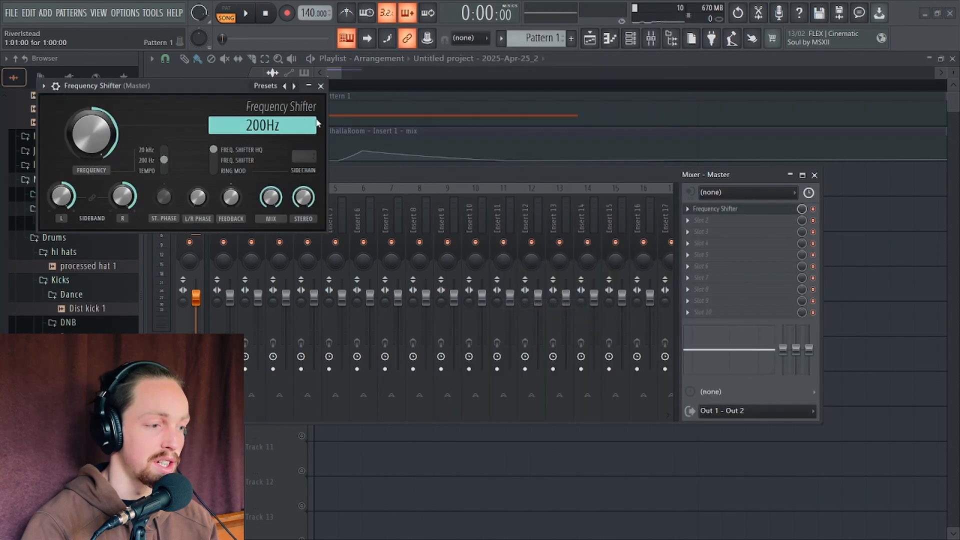
pyautogui.moveTo(214, 86); pyautogui.dragTo(540, 145)
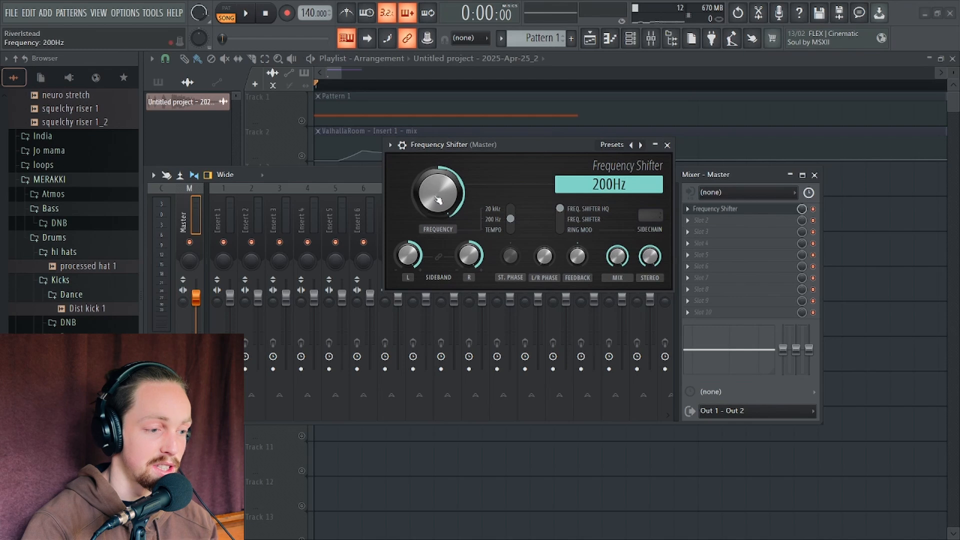
# Turn the Frequency Shifter's frequency down to about -19.9 Hz and audition the sound
pyautogui.moveTo(438, 200); pyautogui.dragTo(438, 240)
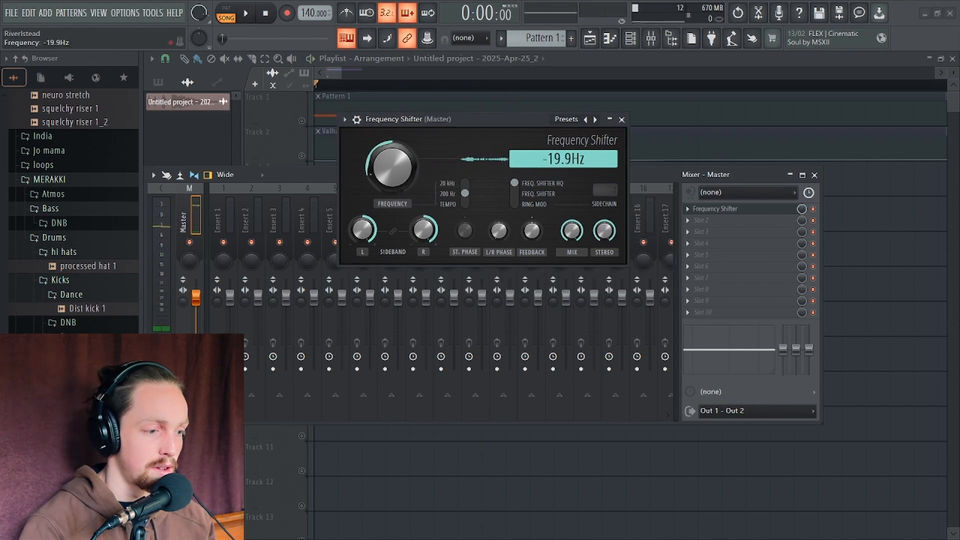
pyautogui.moveTo(398, 175)
pyautogui.mouseDown()
pyautogui.moveTo(398, 150)
pyautogui.moveTo(398, 215)
pyautogui.moveTo(392, 161)
pyautogui.moveTo(392, 179)
pyautogui.mouseUp()
pyautogui.press('space')
pyautogui.press('space')
# Switch the Frequency Shifter's frequency range so the shift is about -303 Hz, and audition the sound
pyautogui.press('space')
pyautogui.press('space')
pyautogui.press('space')
pyautogui.press('space')
pyautogui.press('space')
pyautogui.press('space')
pyautogui.press('space')
pyautogui.press('space')
pyautogui.press('space')
pyautogui.press('space')
pyautogui.press('space')
pyautogui.press('space')
pyautogui.click(463, 190)
pyautogui.press('space')
pyautogui.press('space')
pyautogui.press('space')
pyautogui.press('space')
pyautogui.press('space')
pyautogui.press('space')
pyautogui.press('space')
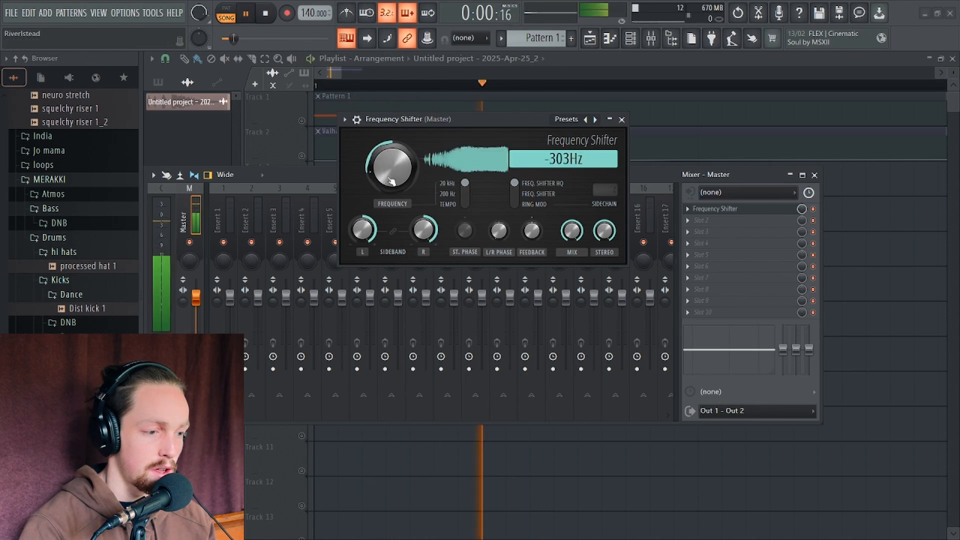
pyautogui.press('space')
pyautogui.press('space')
pyautogui.press('space')
pyautogui.press('space')
pyautogui.press('space')
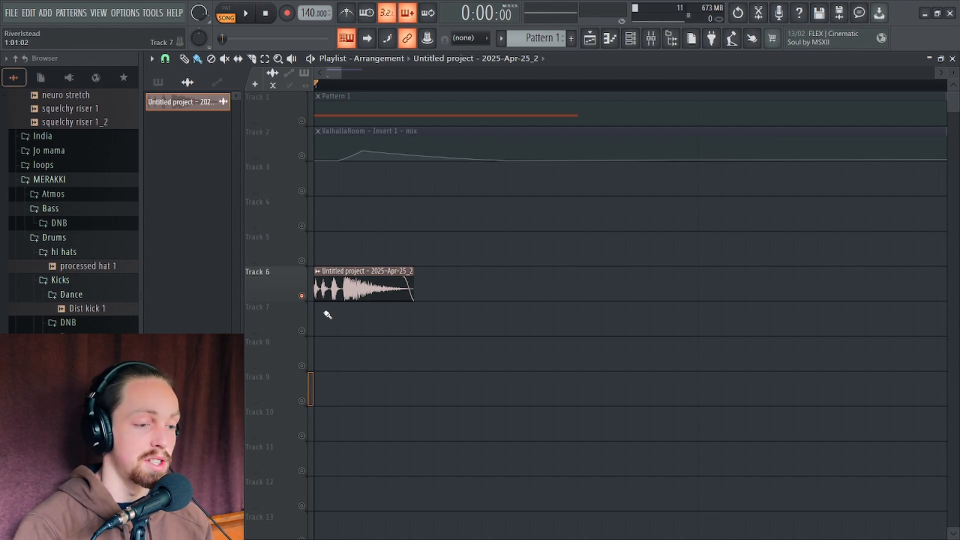
# Open the channel rack, show all channels, and open the Serum 2 instrument
pyautogui.click(630, 38)
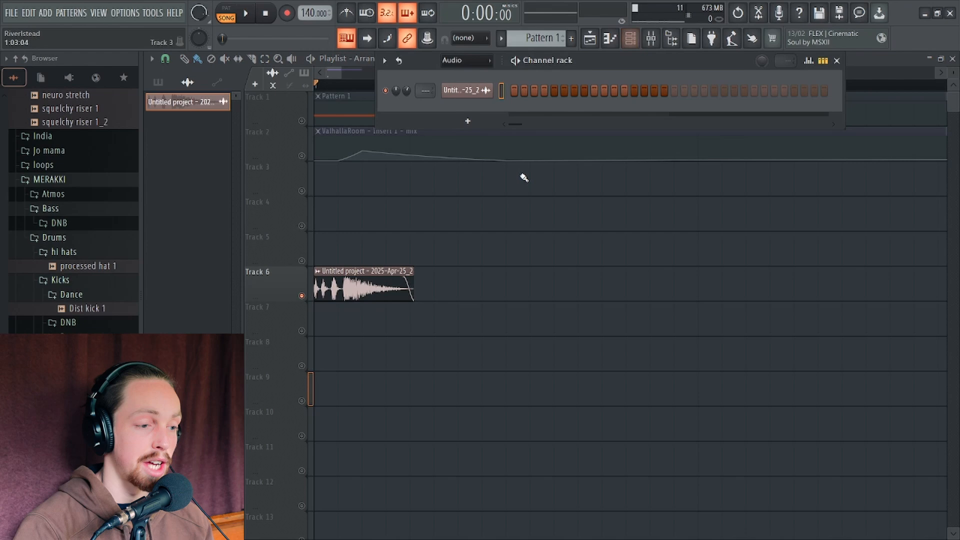
pyautogui.click(464, 67)
pyautogui.click(455, 76)
pyautogui.click(467, 165)
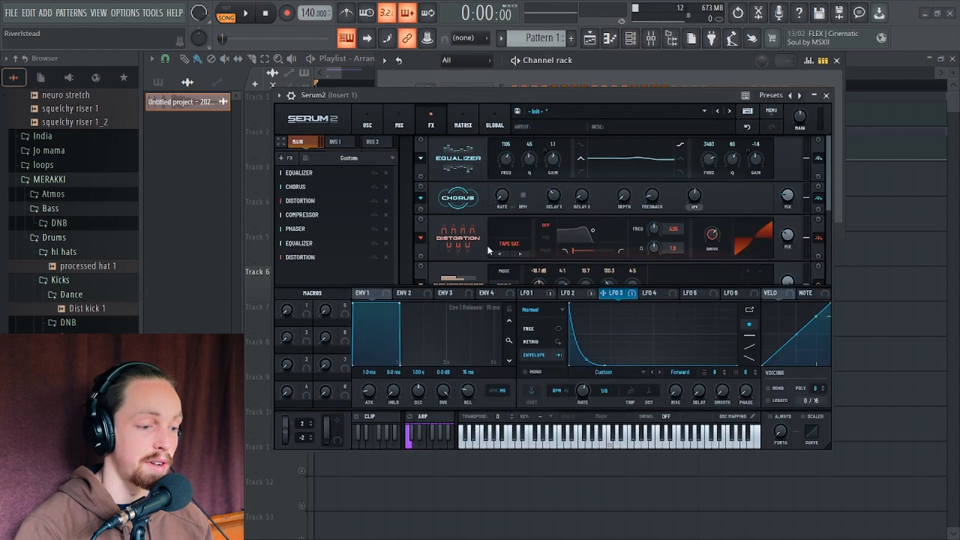
# Select LFO 1 in Serum 2 and set its rate to about 5.6 Hz while auditioning the sound
pyautogui.click(525, 296)
pyautogui.moveTo(431, 95); pyautogui.dragTo(418, 256)
pyautogui.click(318, 141)
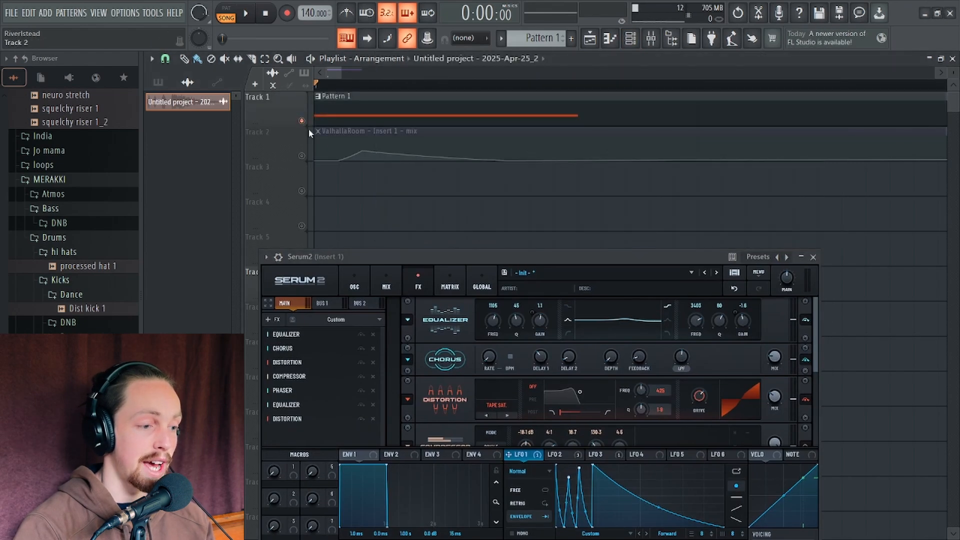
pyautogui.press('space')
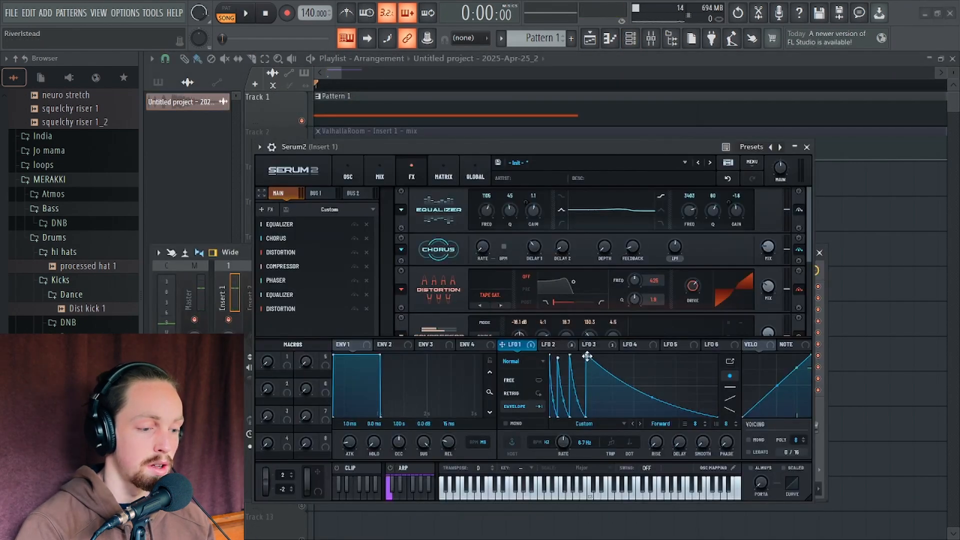
pyautogui.press('space')
pyautogui.moveTo(587, 356); pyautogui.dragTo(562, 362)
pyautogui.press('space')
pyautogui.press('space')
pyautogui.press('space')
pyautogui.press('space')
pyautogui.press('space')
pyautogui.press('space')
pyautogui.press('space')
pyautogui.press('space')
pyautogui.press('space')
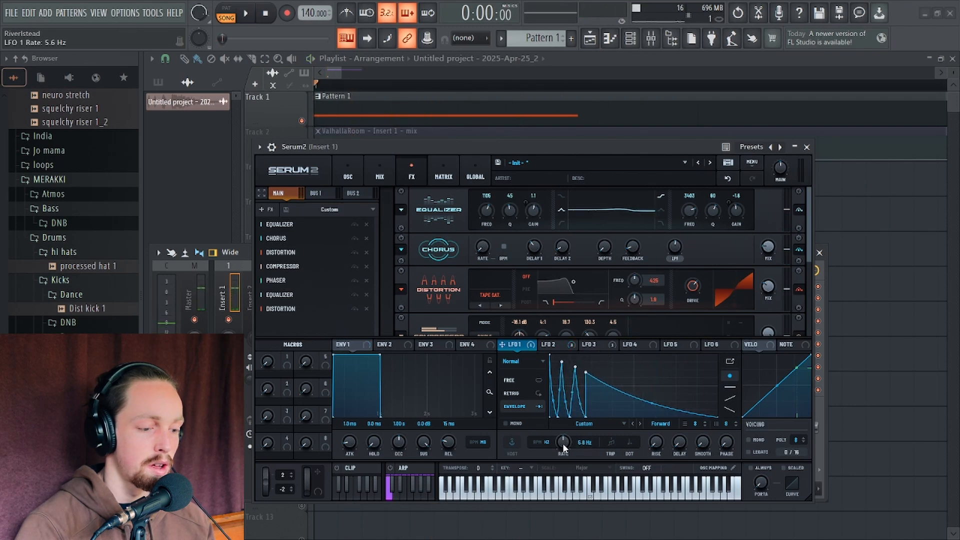
pyautogui.moveTo(563, 443); pyautogui.dragTo(569, 434)
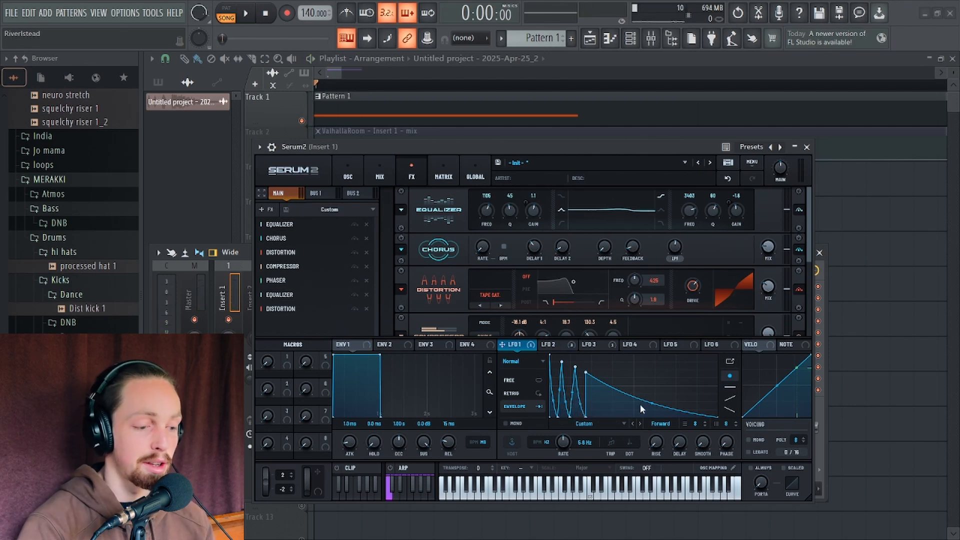
pyautogui.moveTo(617, 141); pyautogui.dragTo(678, 89)
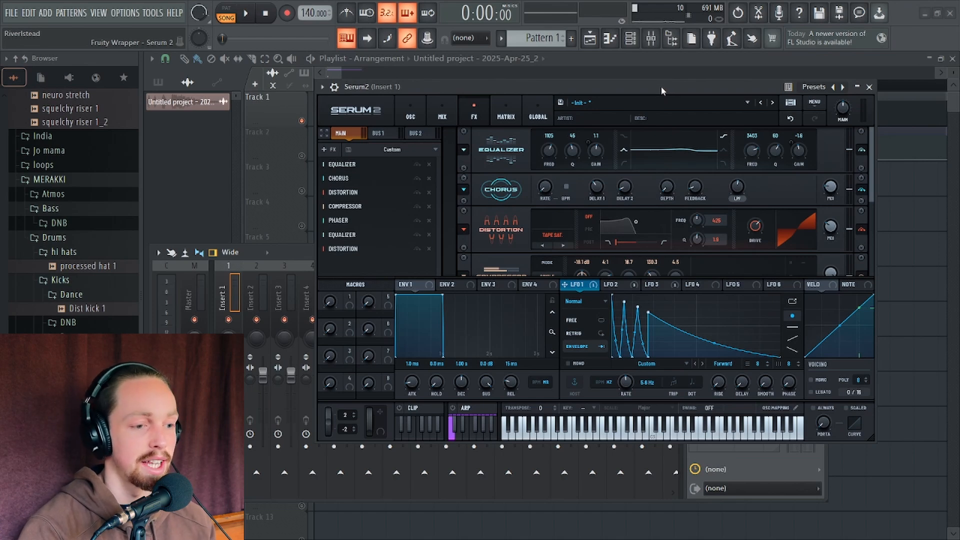
pyautogui.moveTo(660, 88)
pyautogui.mouseDown()
pyautogui.moveTo(672, 127)
pyautogui.moveTo(672, 106)
pyautogui.moveTo(663, 106)
pyautogui.mouseUp()
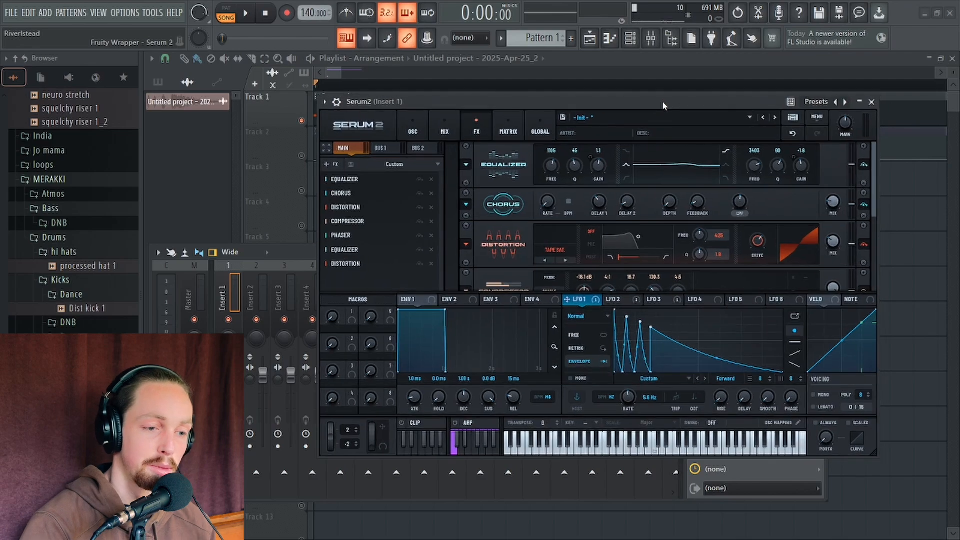